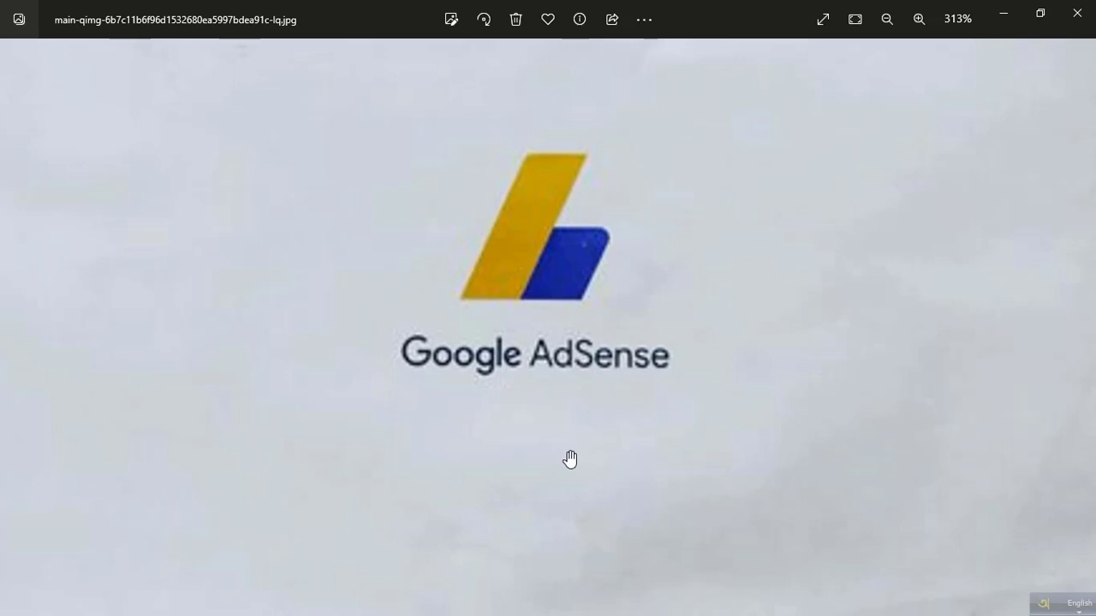
Zoom out on the Google AdSense envelope photo and close Photos.
scroll(570, 459, down, 5)
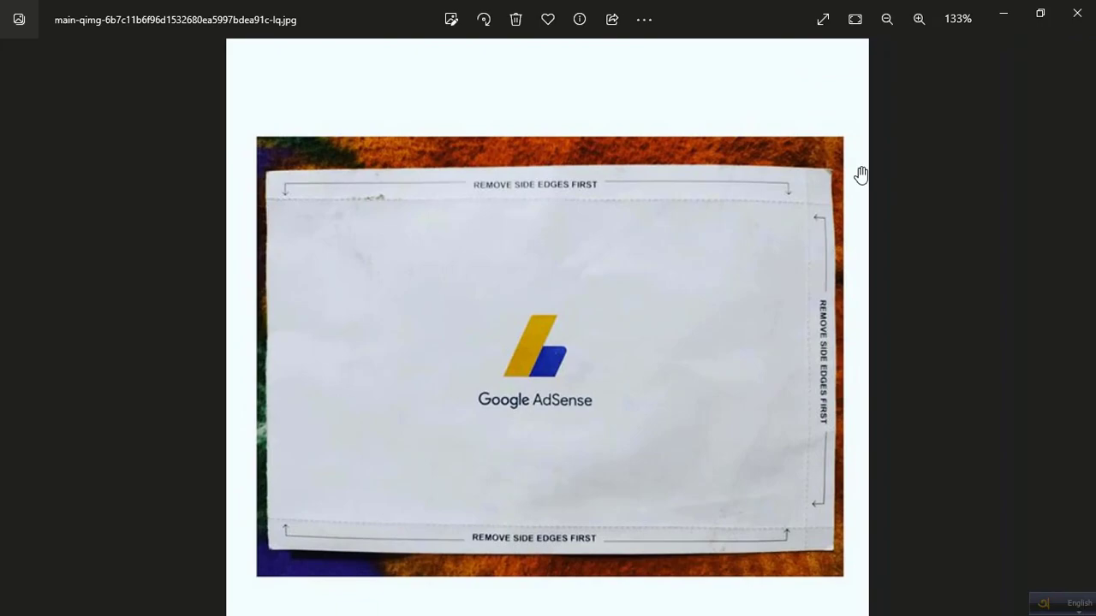
click(1067, 19)
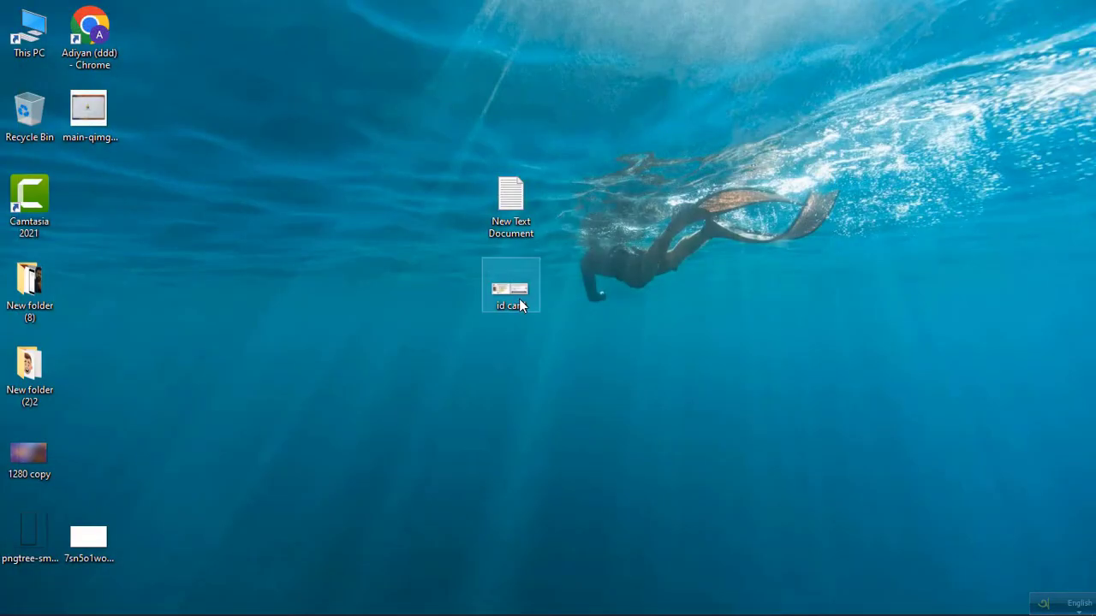
View the national ID card image, close it, and open the New Text Document address notes.
double_click(520, 305)
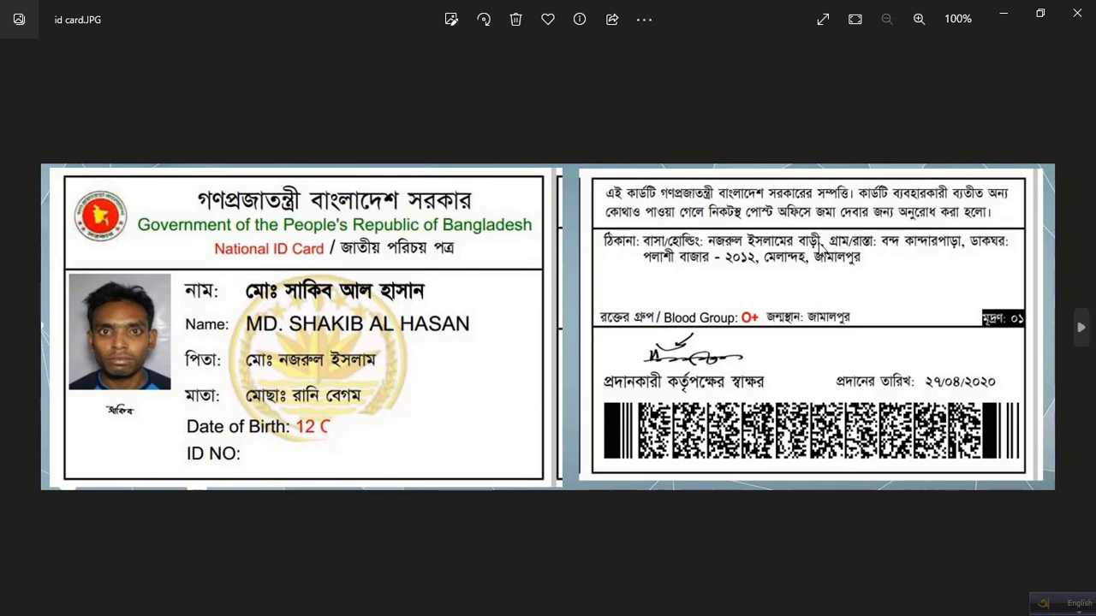
click(1074, 13)
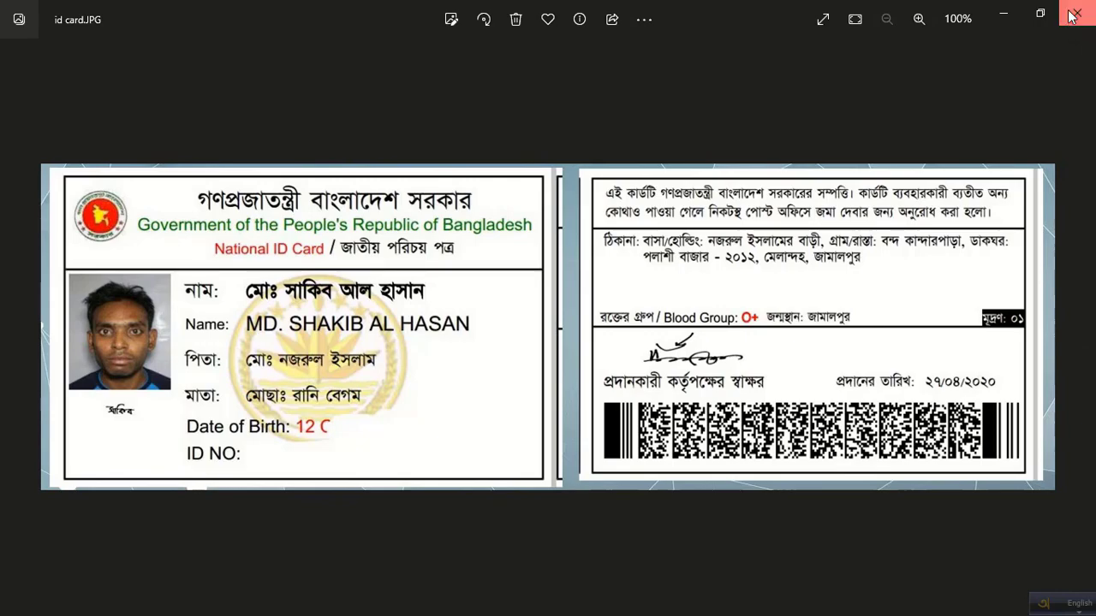
double_click(533, 197)
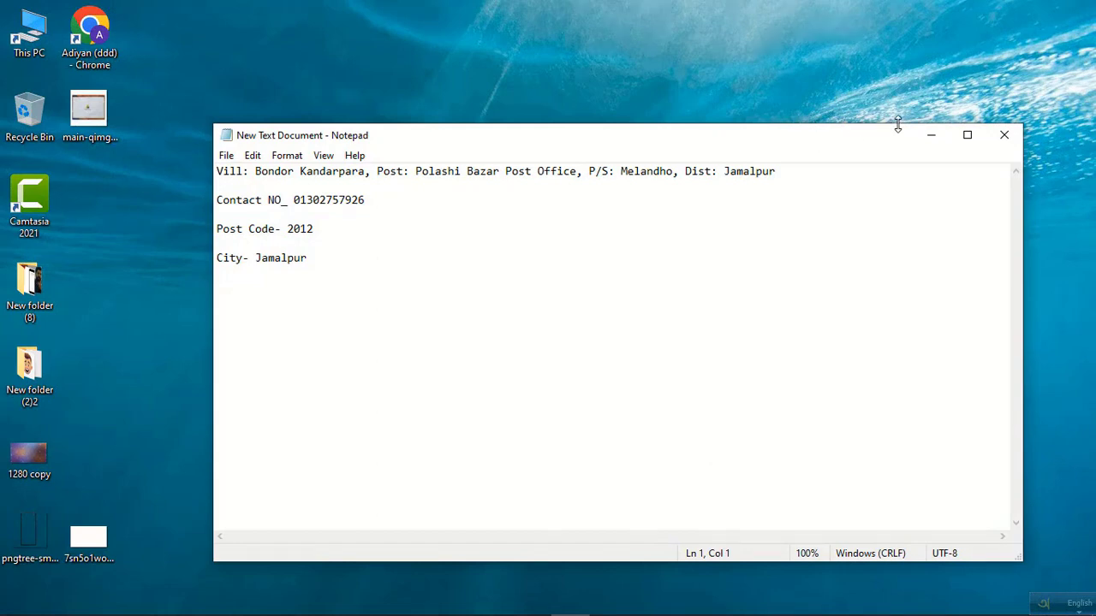
Highlight the address, contact number, post code and city lines in the notes, then close Notepad.
click(967, 134)
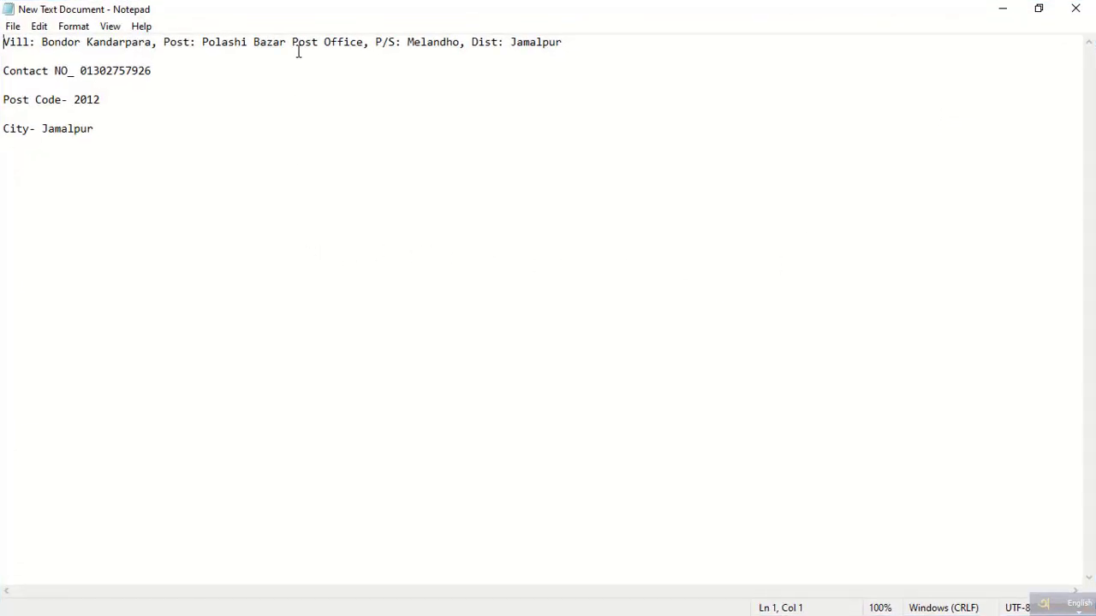
drag(306, 17, 527, 161)
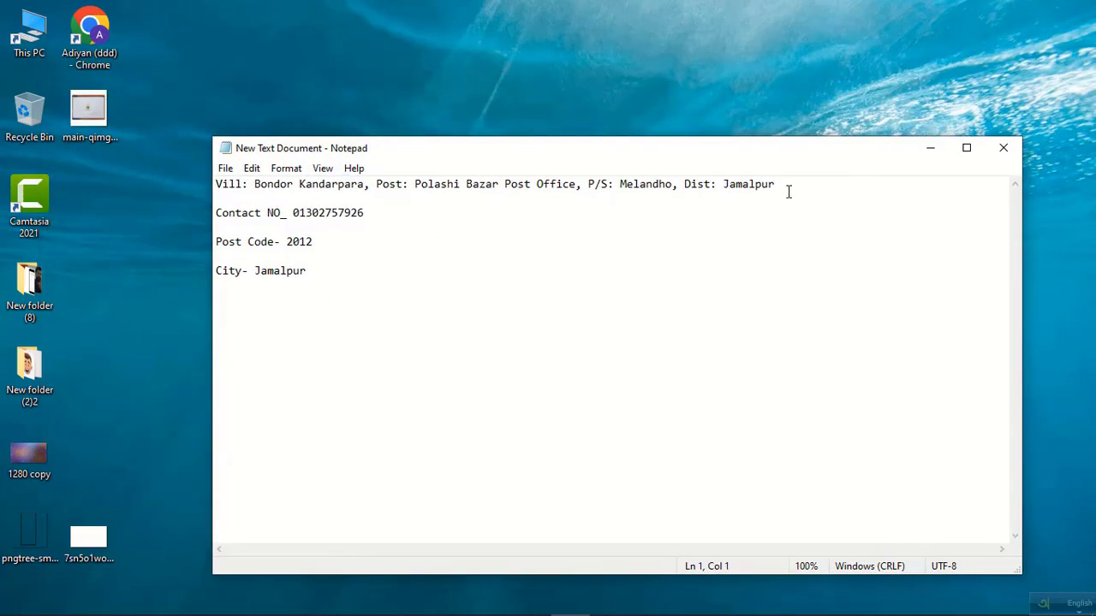
drag(788, 192, 205, 181)
drag(370, 213, 210, 216)
drag(327, 242, 205, 242)
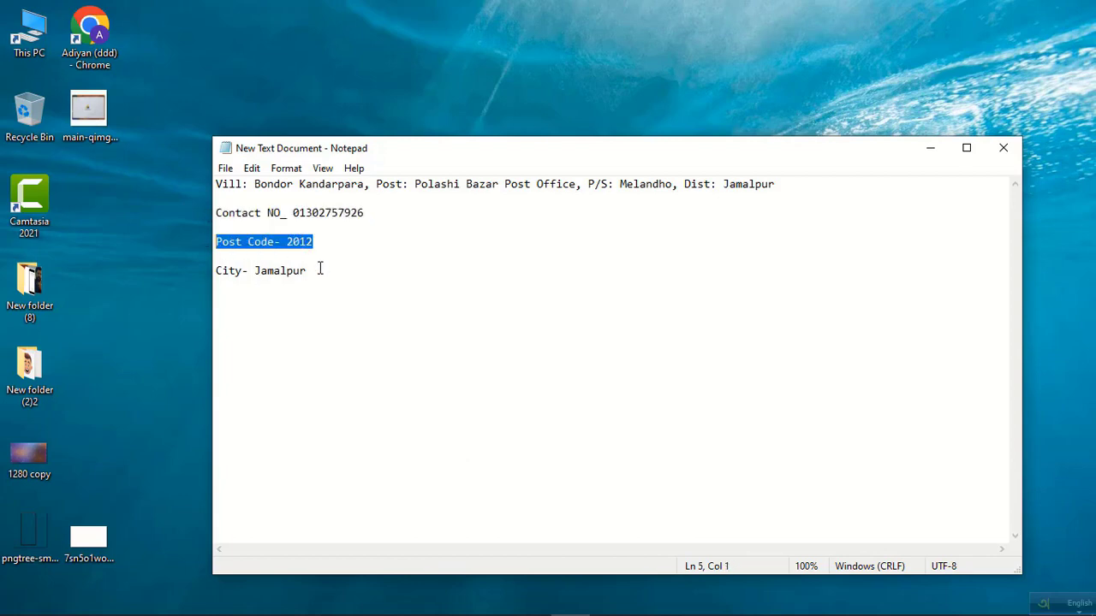
drag(319, 269, 211, 270)
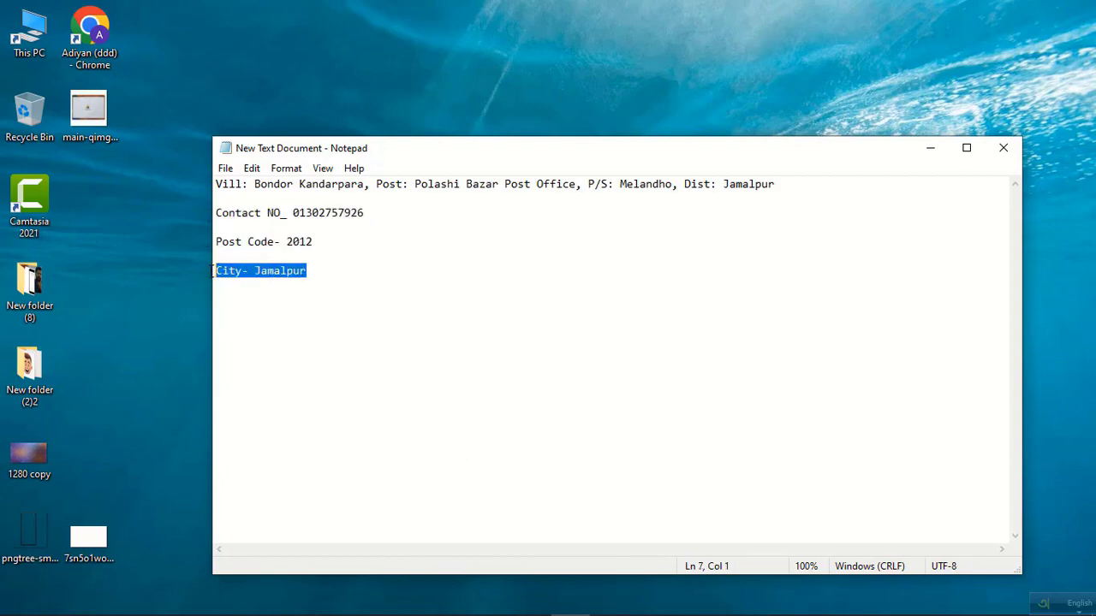
click(997, 148)
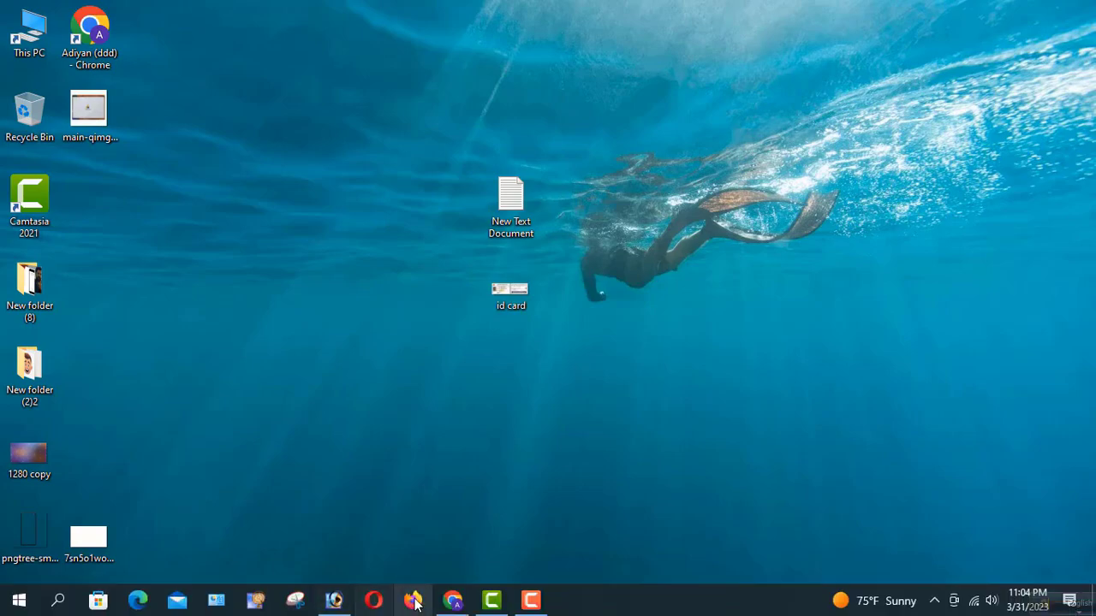
Search 'google adsense' in a new Chrome tab and open the adsense.google.com/start result.
click(452, 600)
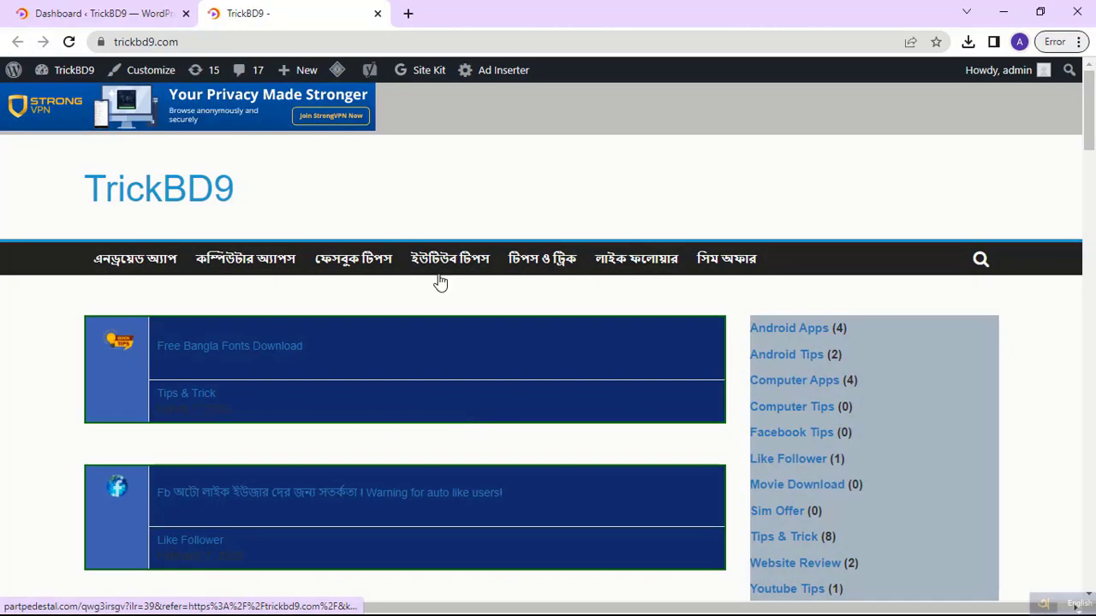
click(408, 14)
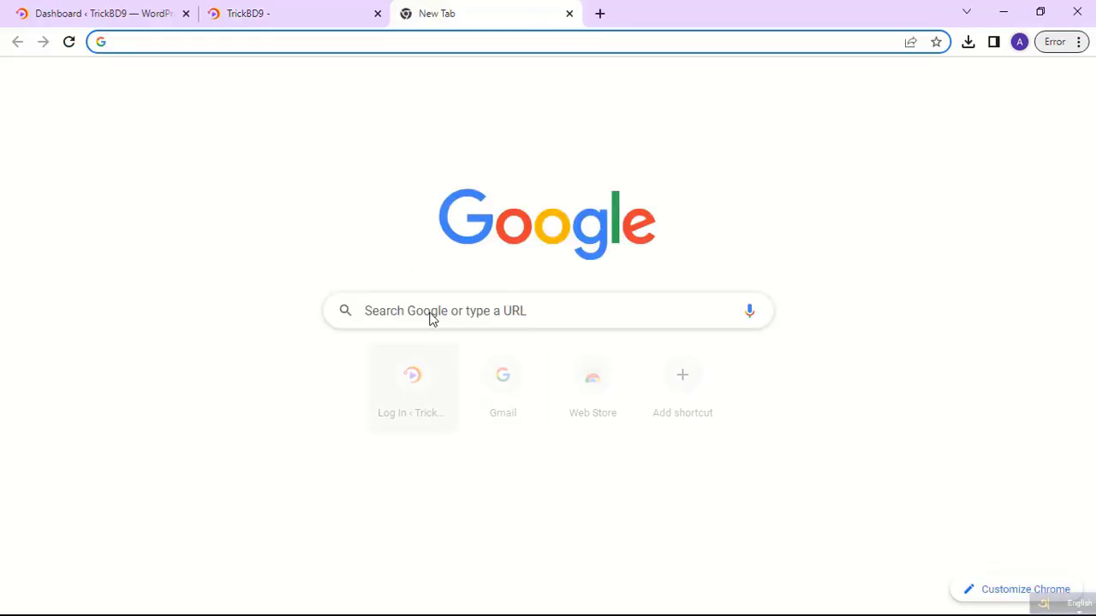
click(428, 312)
click(419, 380)
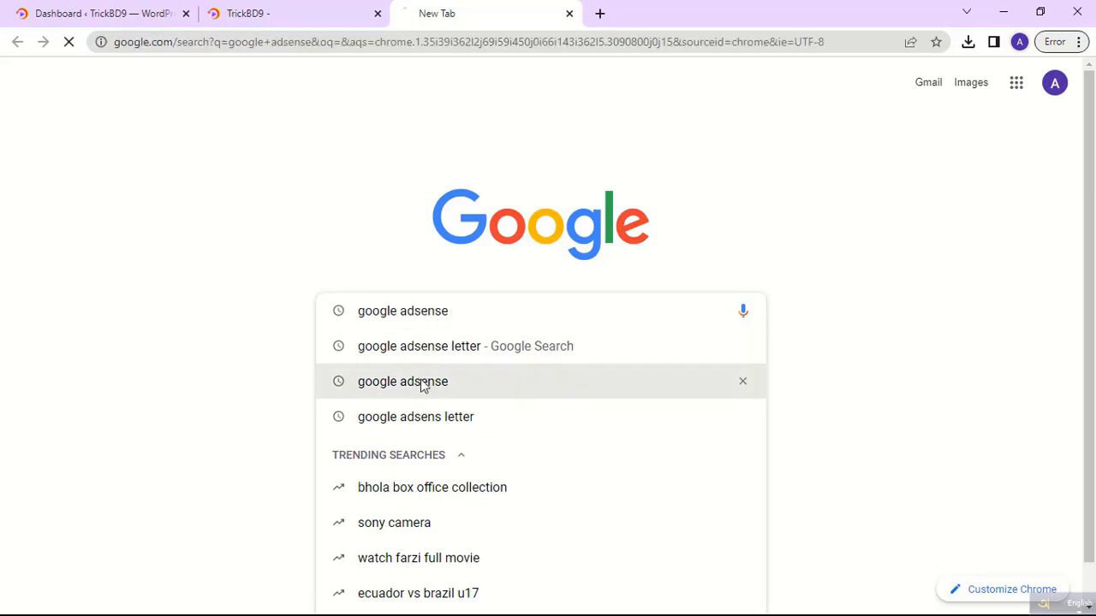
drag(258, 103, 127, 102)
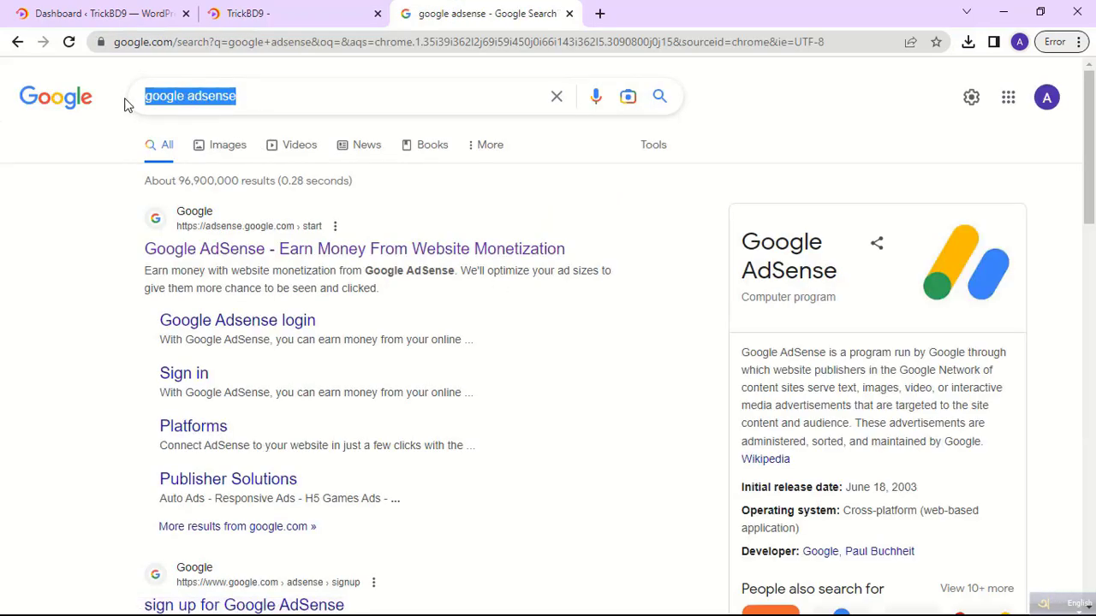
scroll(268, 196, down, 1)
scroll(268, 195, down, 1)
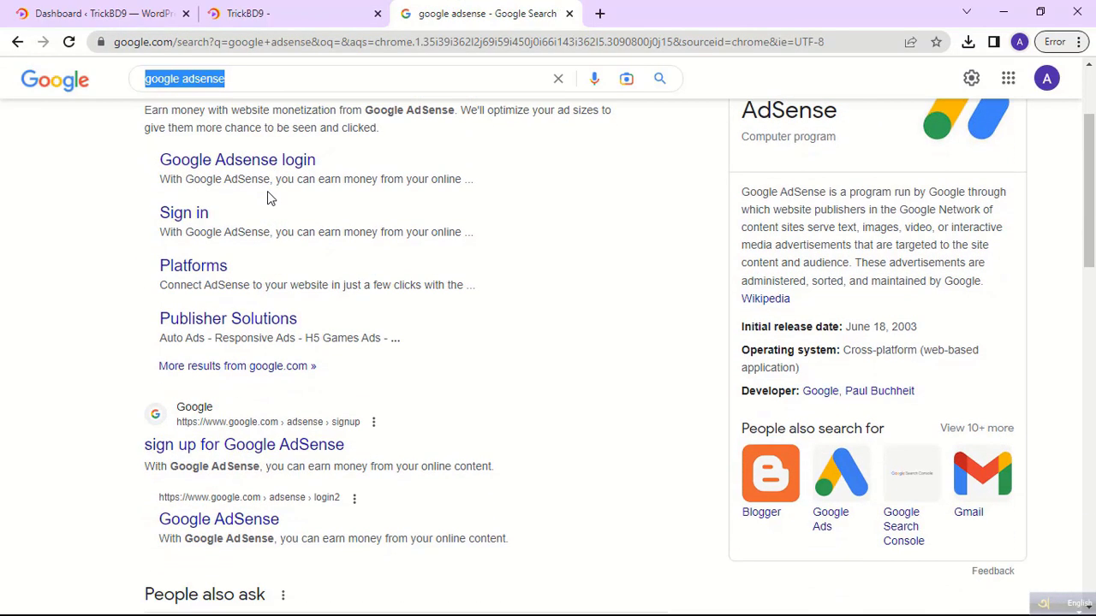
scroll(267, 191, up, 1)
click(274, 169)
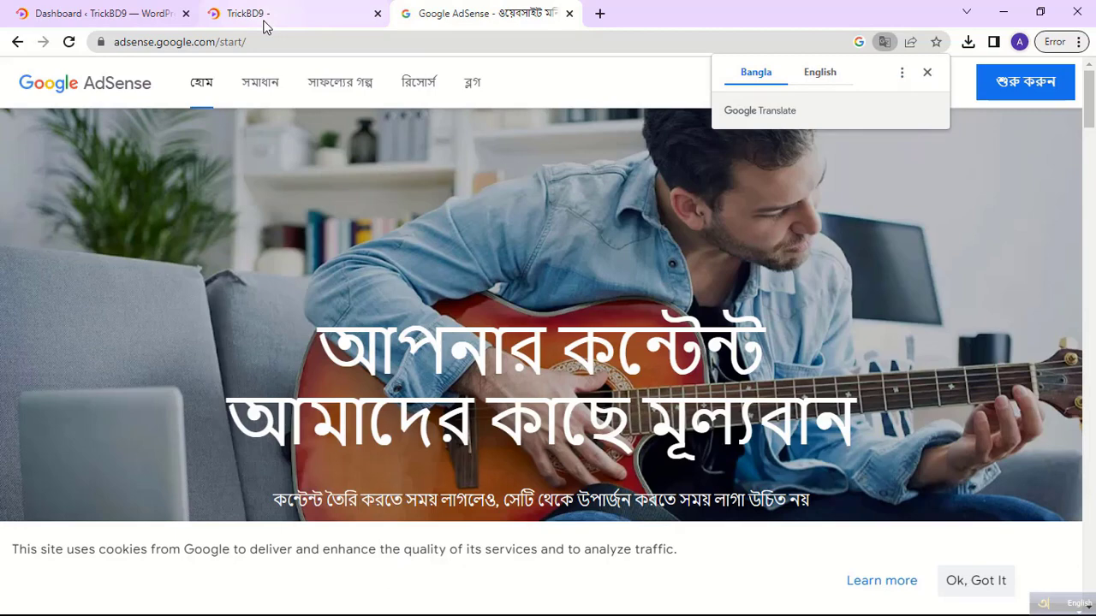
Sign in to AdSense by choosing the listed Google account on the Choose an account page.
click(264, 16)
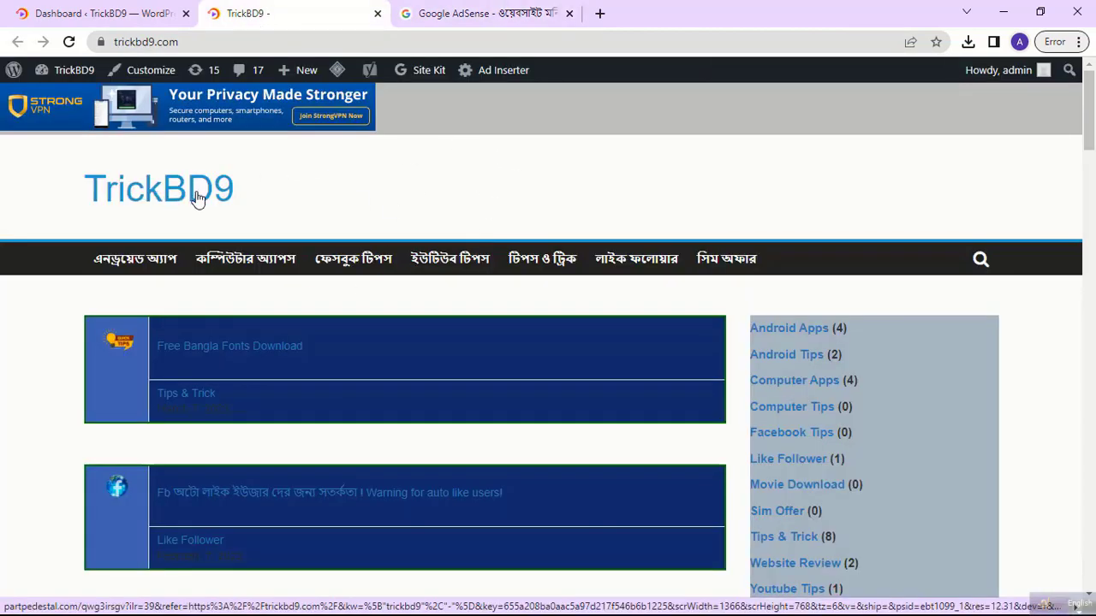
click(515, 15)
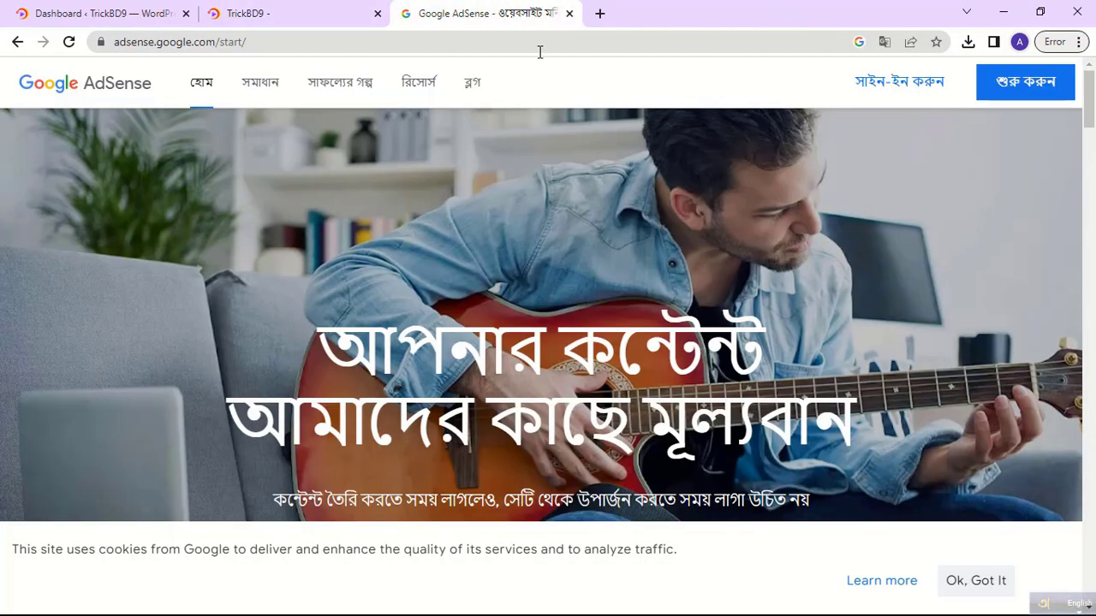
click(1030, 94)
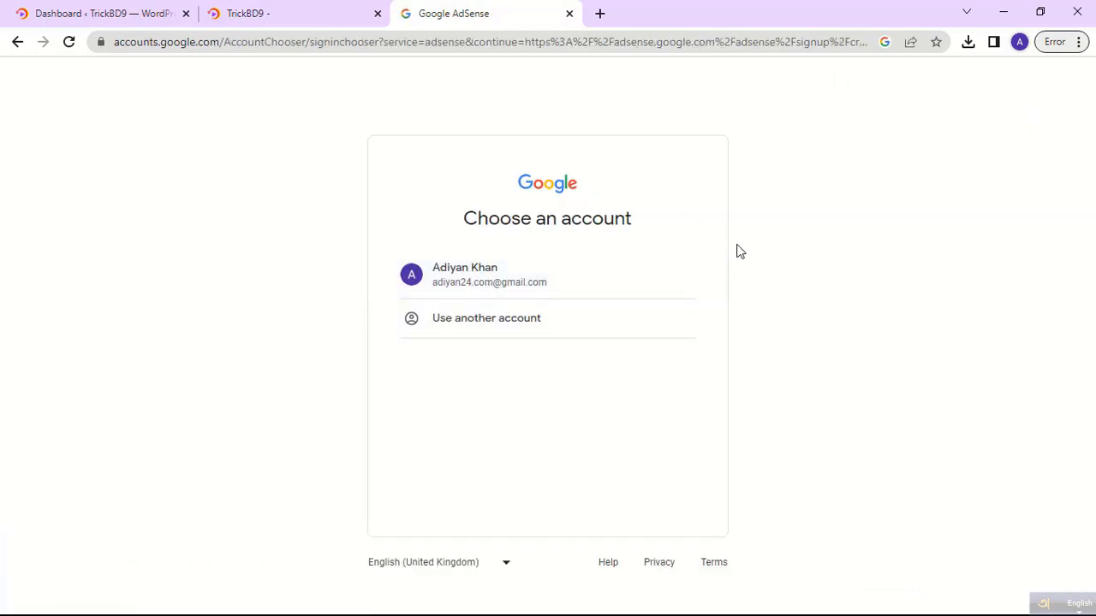
drag(639, 231, 443, 225)
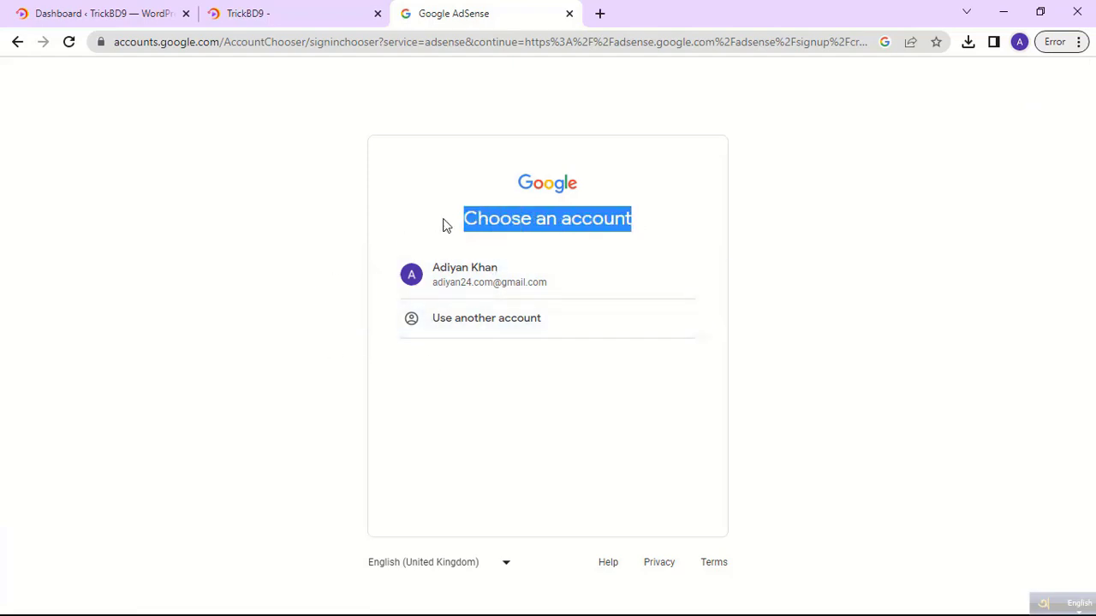
click(507, 288)
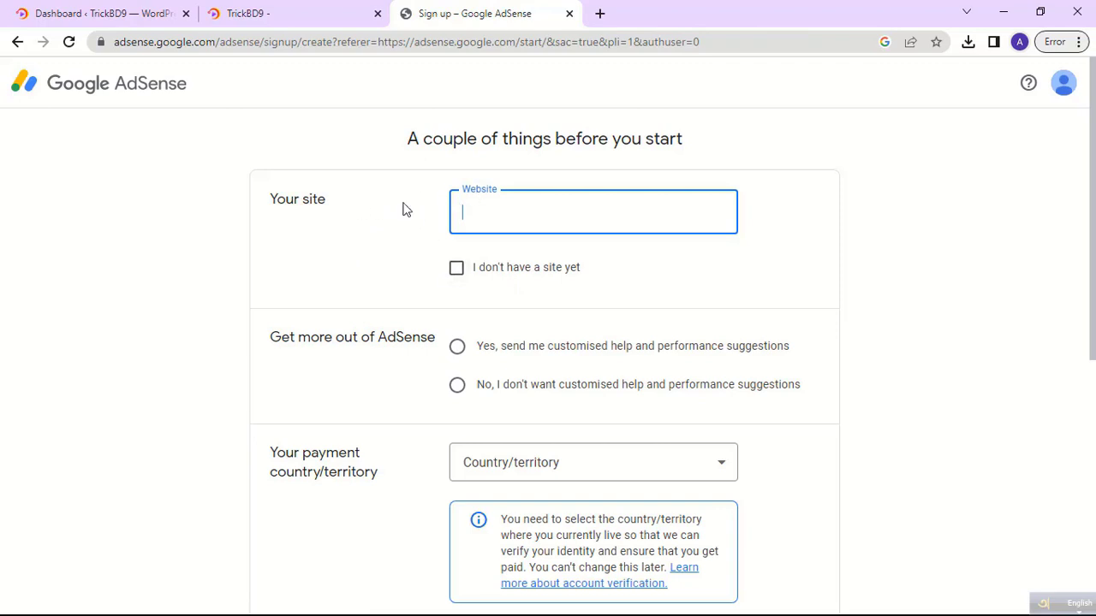
triple_click(313, 205)
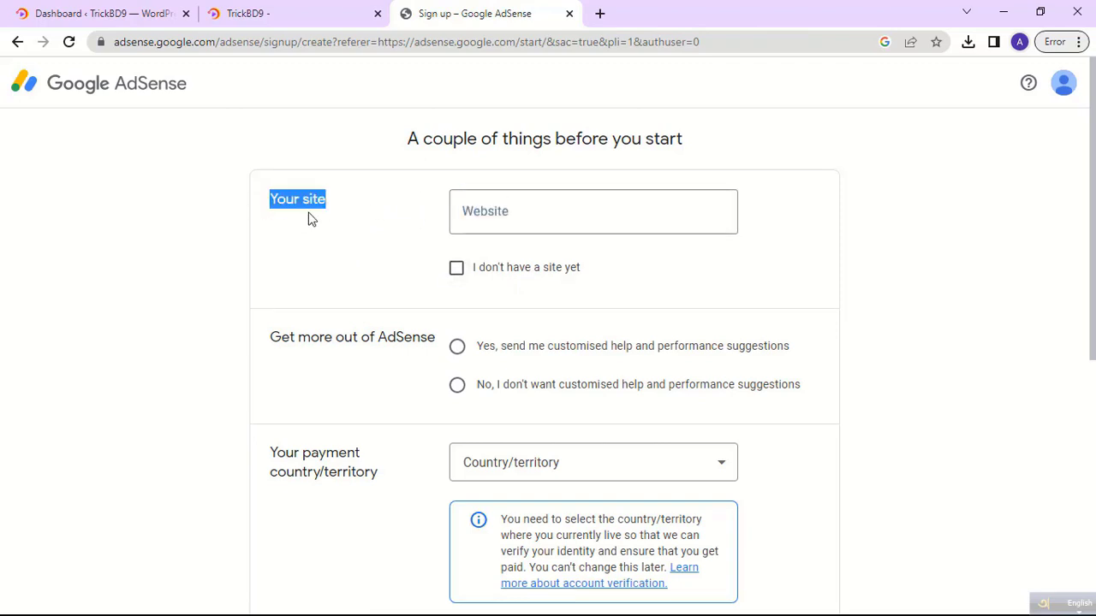
click(257, 14)
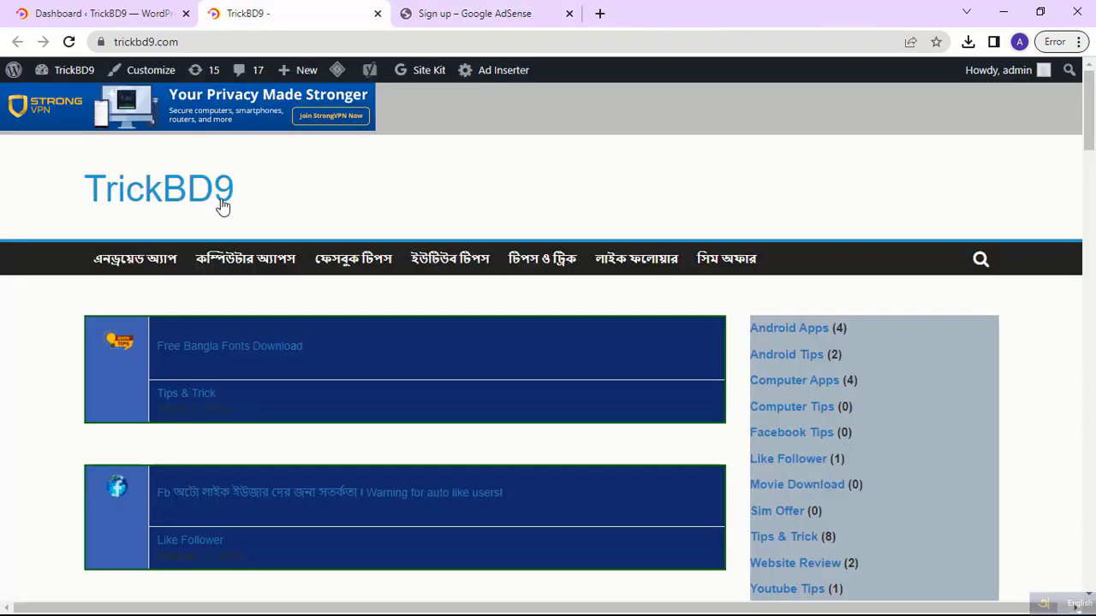
click(181, 42)
right_click(150, 45)
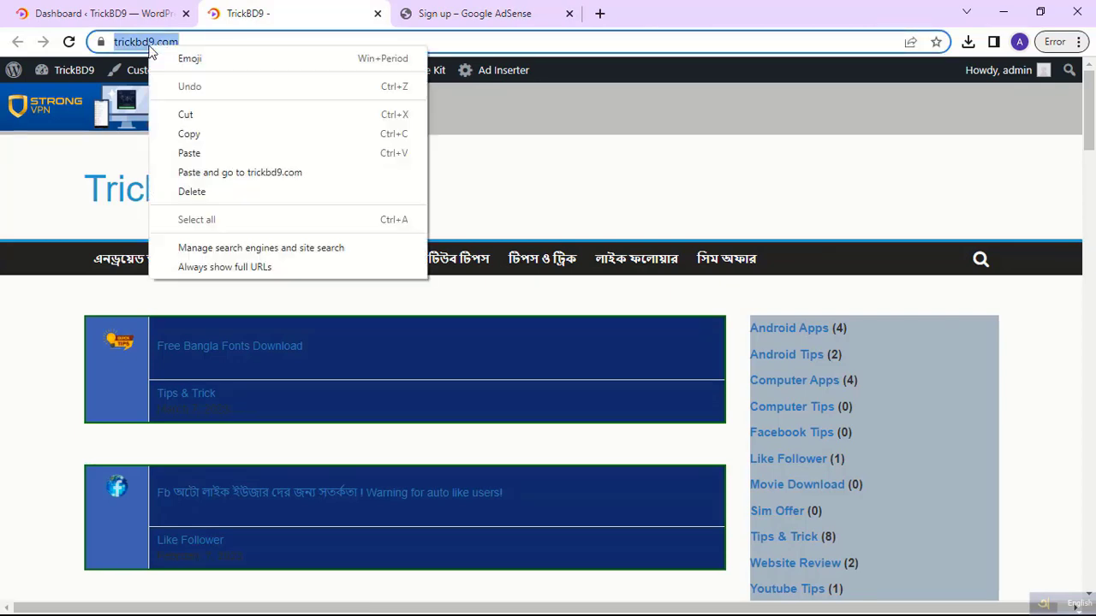
click(188, 134)
click(466, 14)
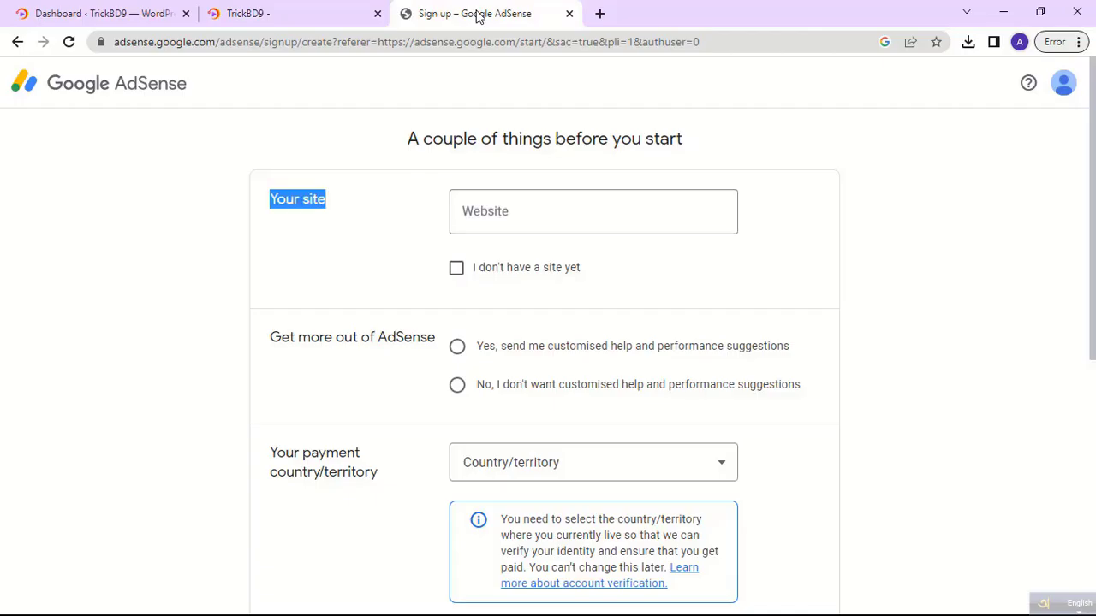
right_click(487, 214)
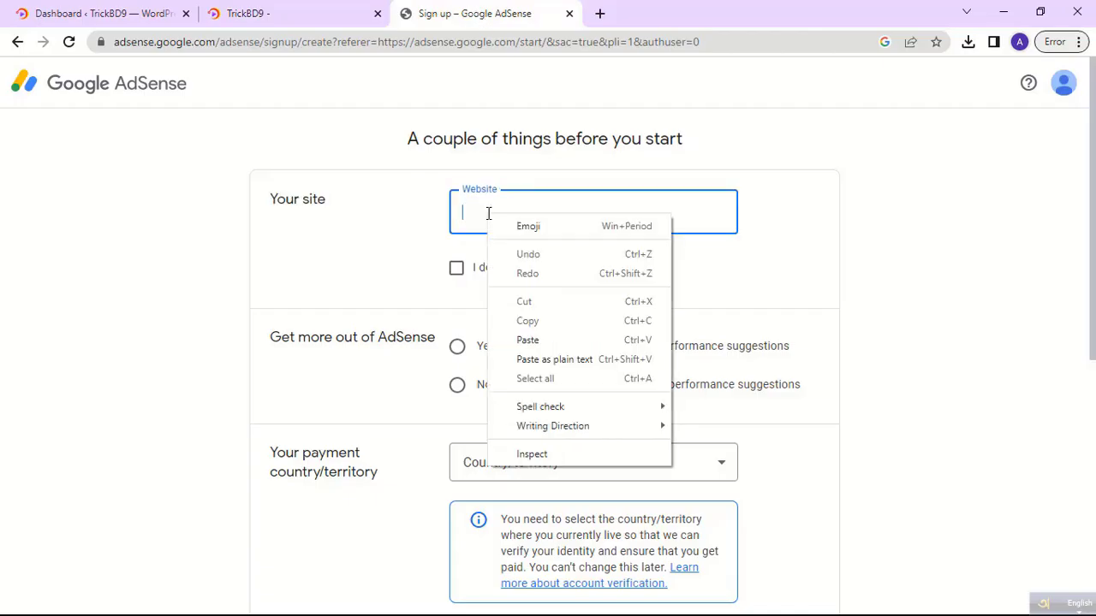
click(528, 339)
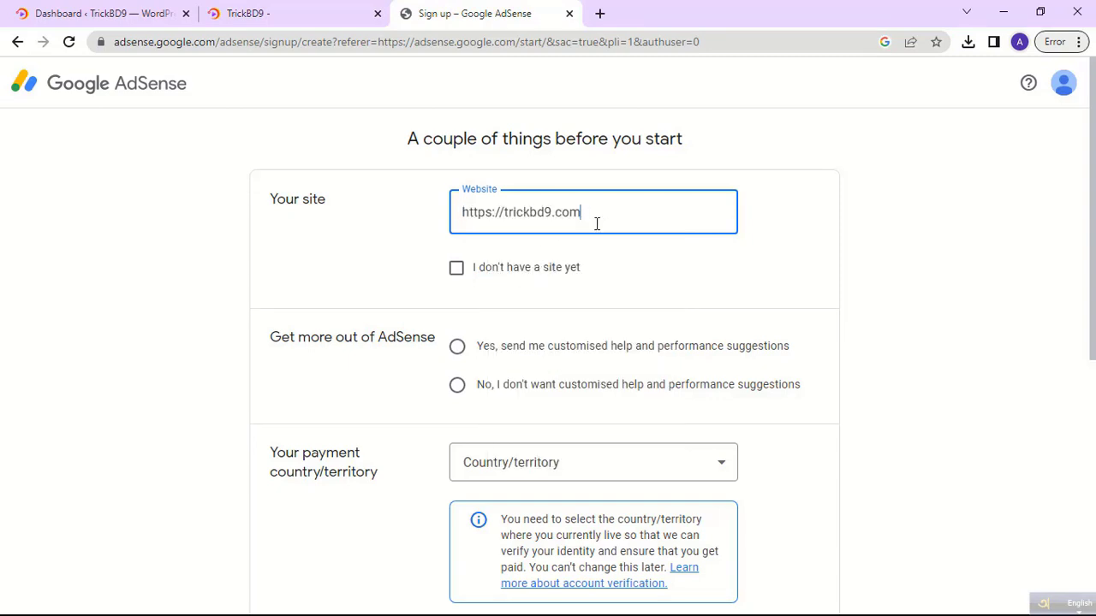
drag(504, 212, 463, 215)
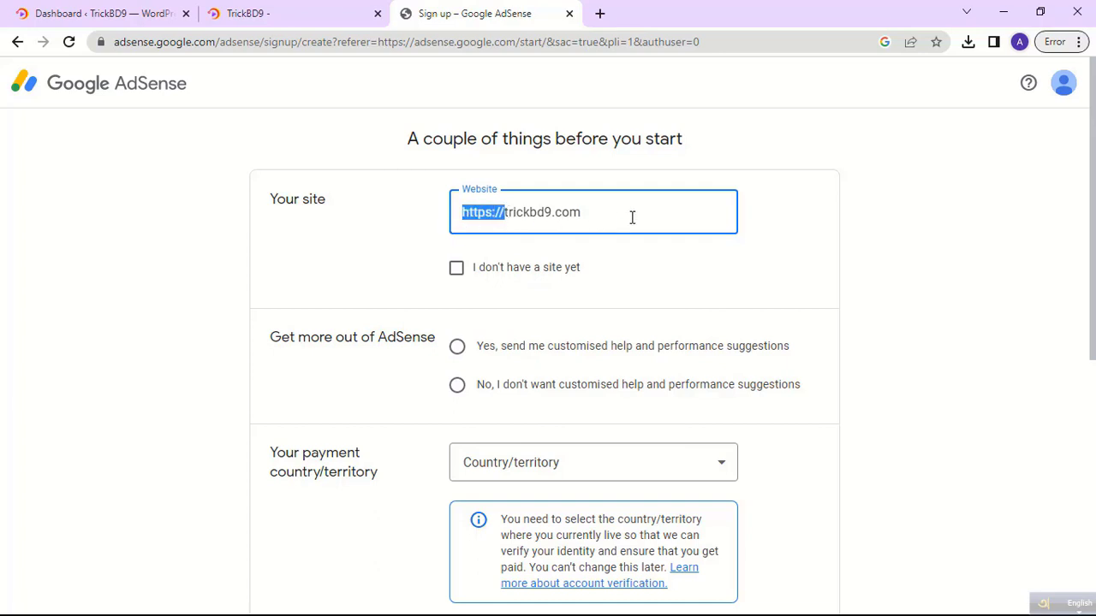
drag(598, 213, 439, 218)
Opt in to customised help and performance suggestions on the sign-up form.
click(404, 240)
scroll(568, 274, down, 1)
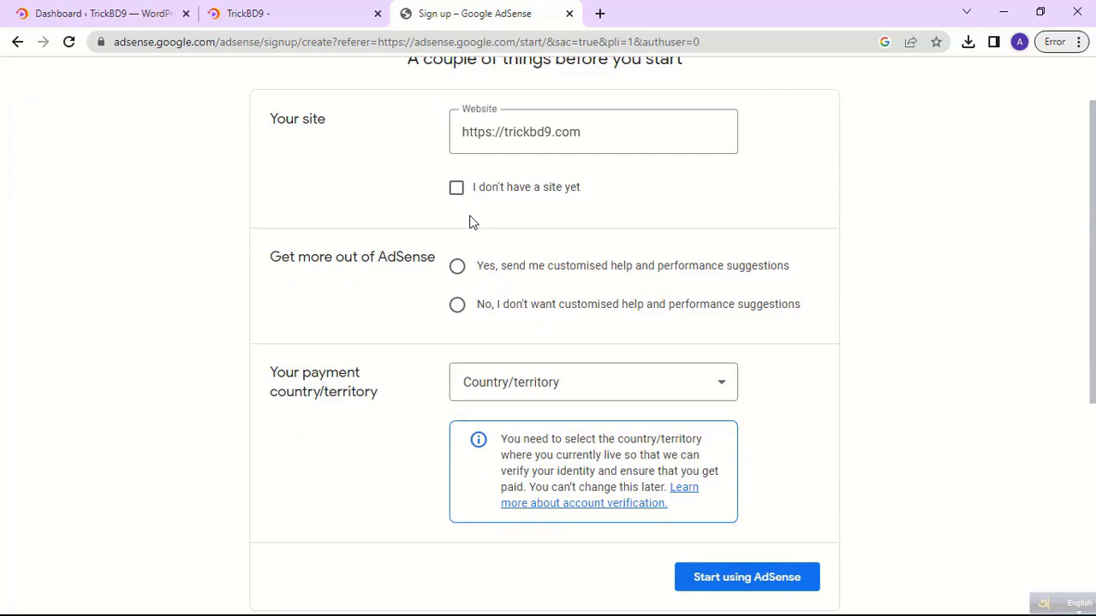
click(458, 268)
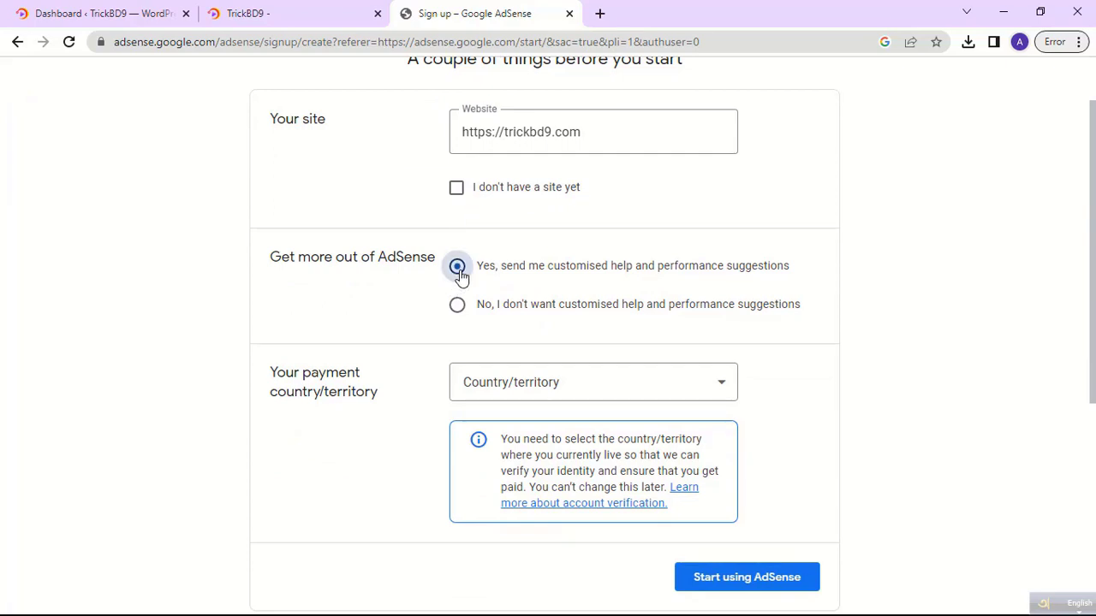
scroll(548, 302, down, 2)
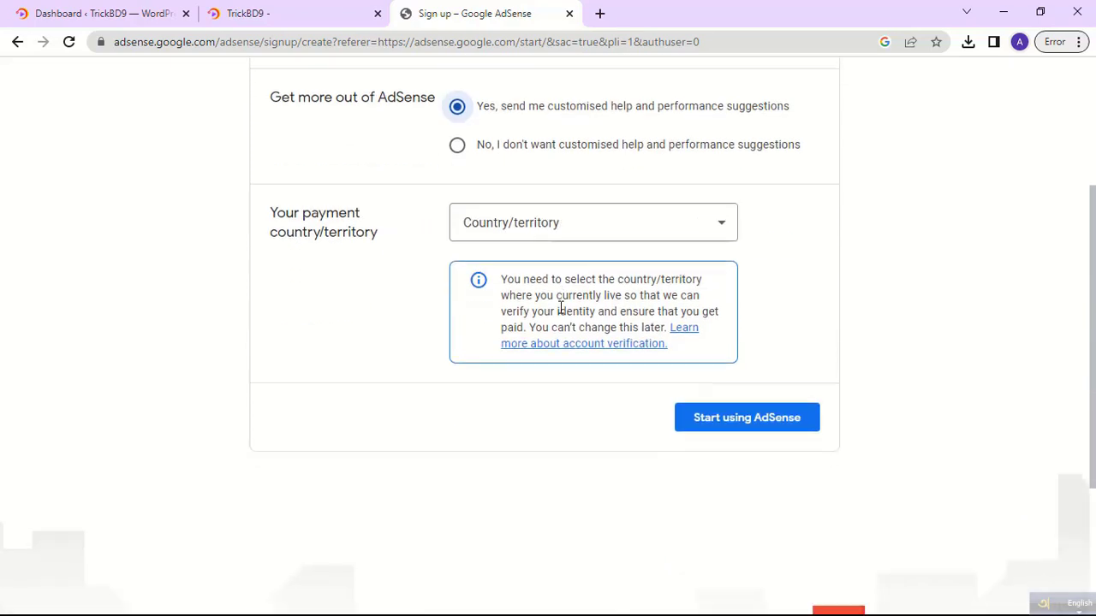
Choose Bangladesh as the payment country/territory.
click(633, 221)
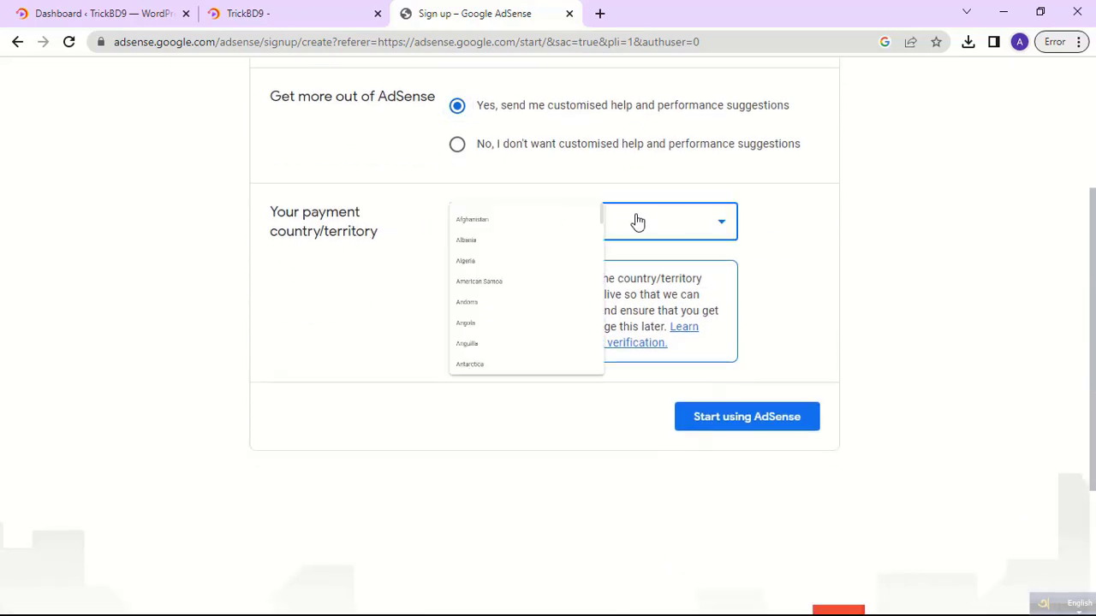
scroll(638, 221, down, 5)
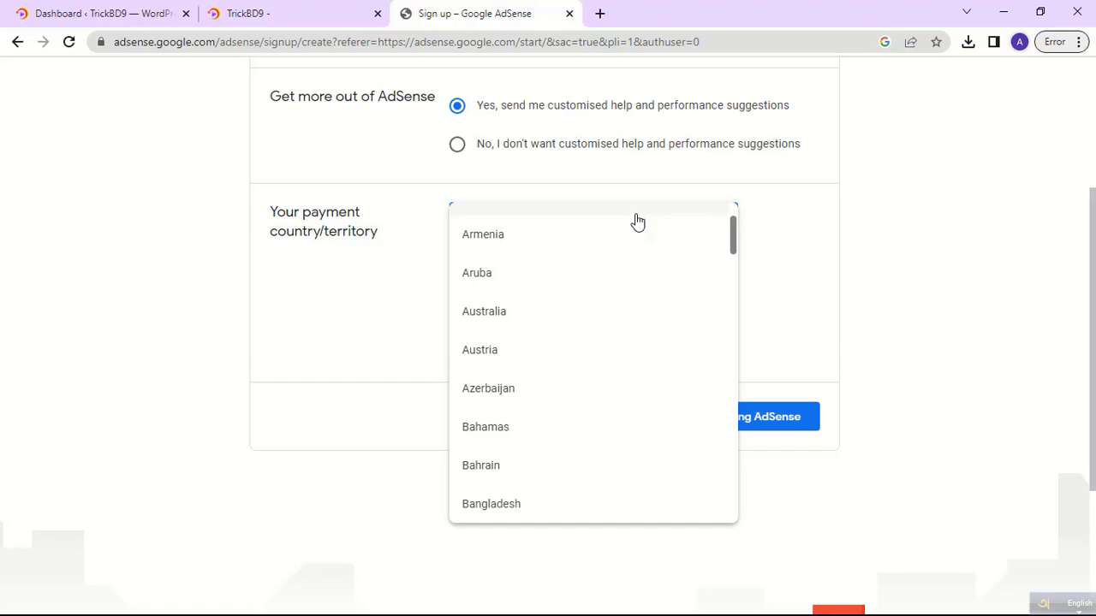
key(b)
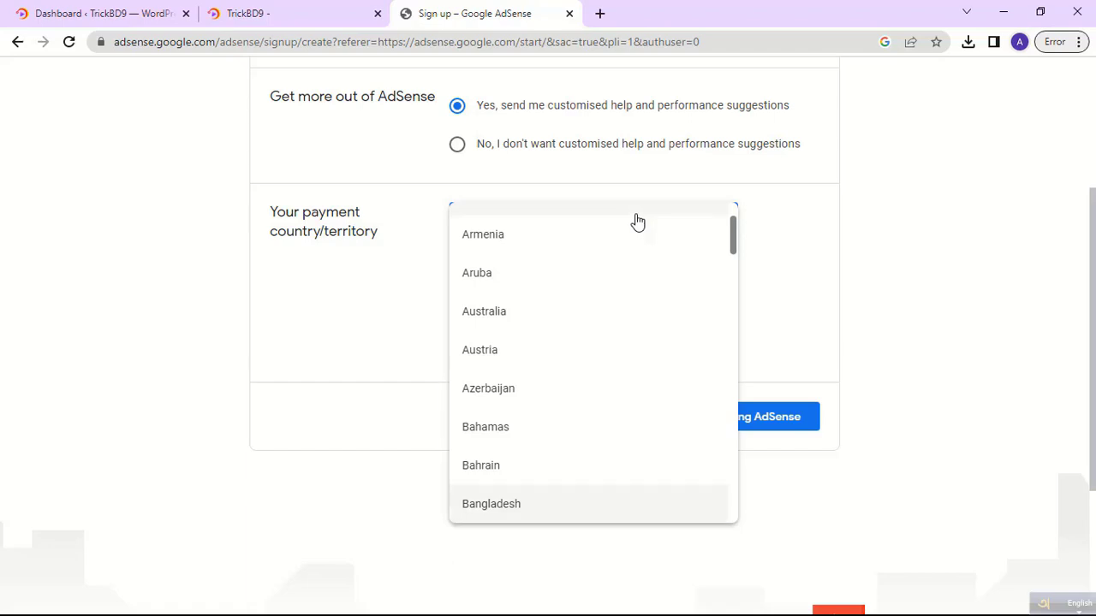
text(ban)
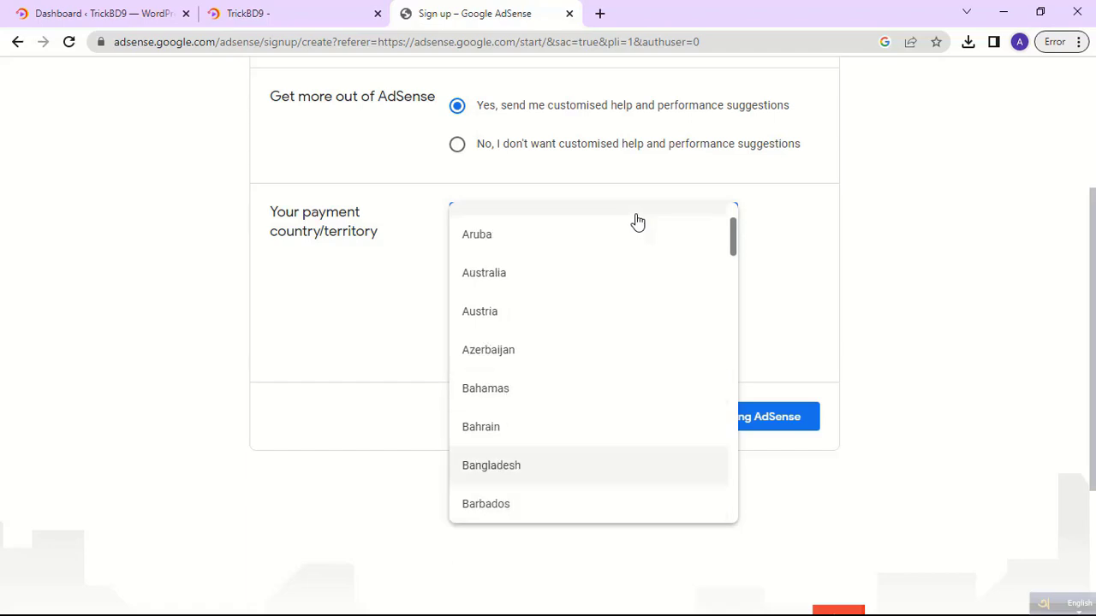
click(501, 463)
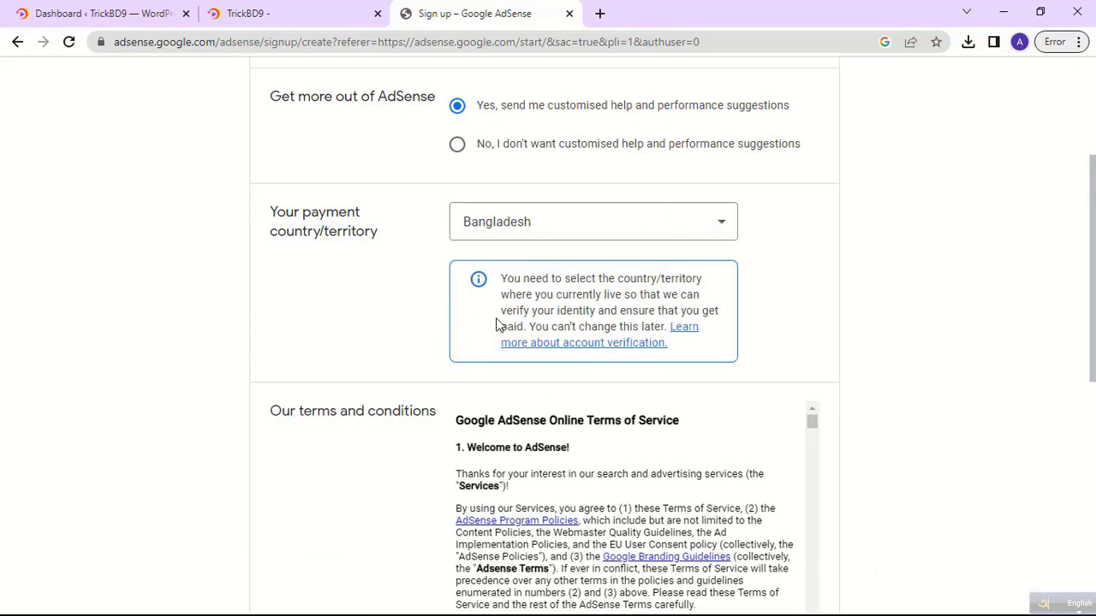
Tick 'I have read and accept the agreement' and submit with Start using AdSense.
scroll(572, 384, down, 3)
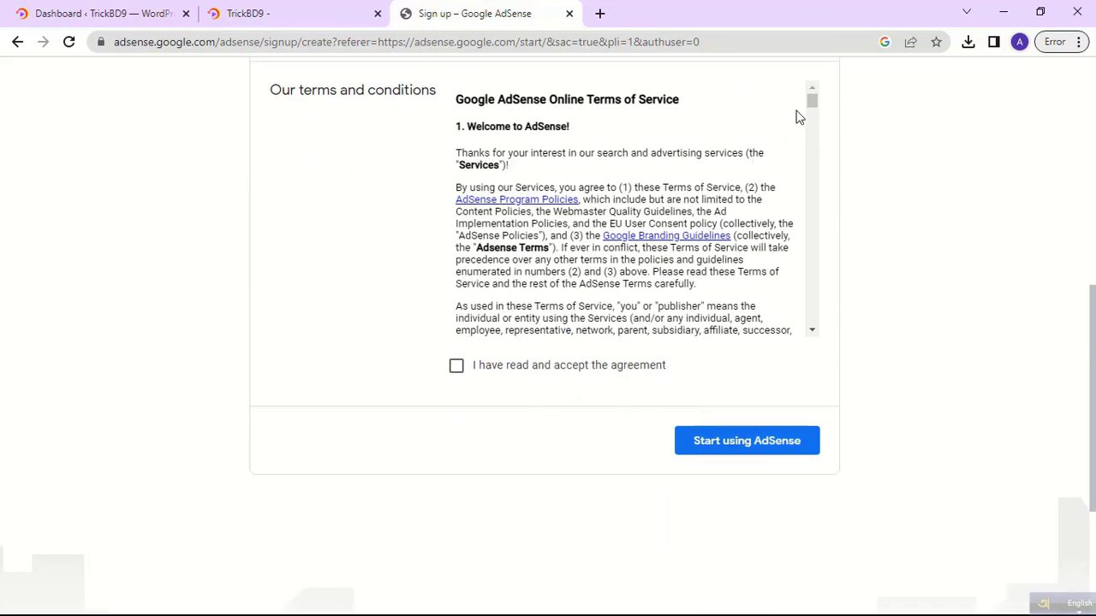
drag(812, 101, 815, 335)
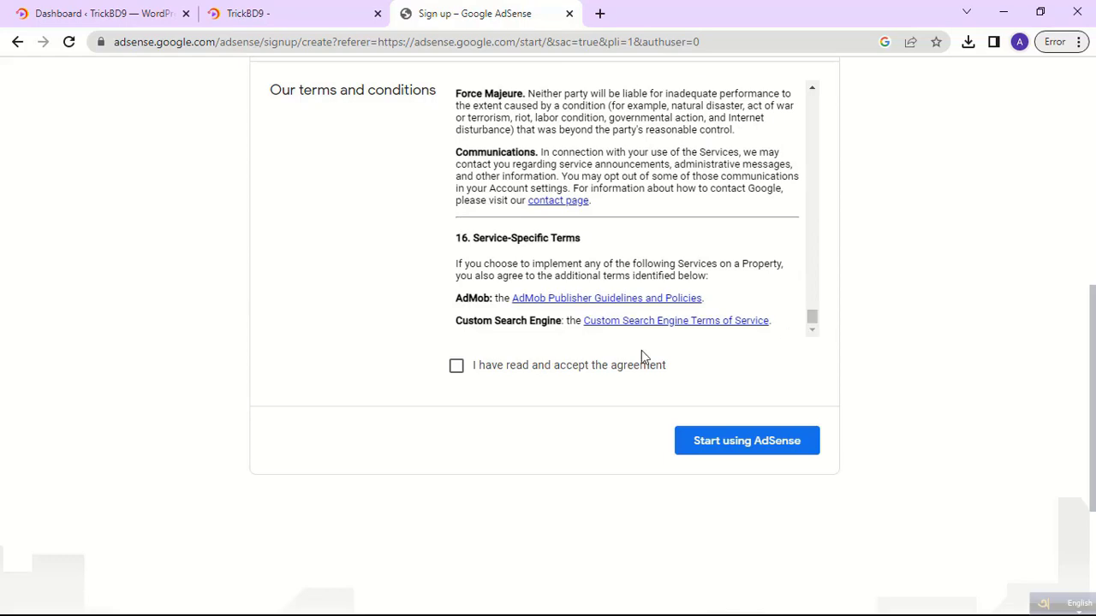
click(456, 368)
drag(673, 368, 505, 383)
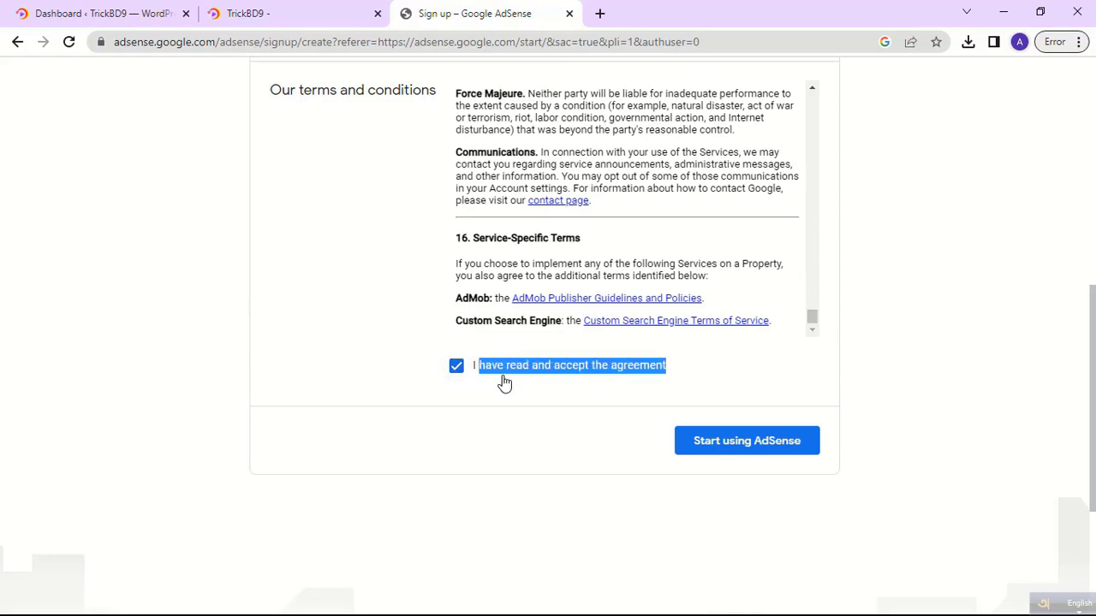
click(503, 376)
scroll(535, 421, up, 4)
scroll(531, 421, down, 3)
click(460, 450)
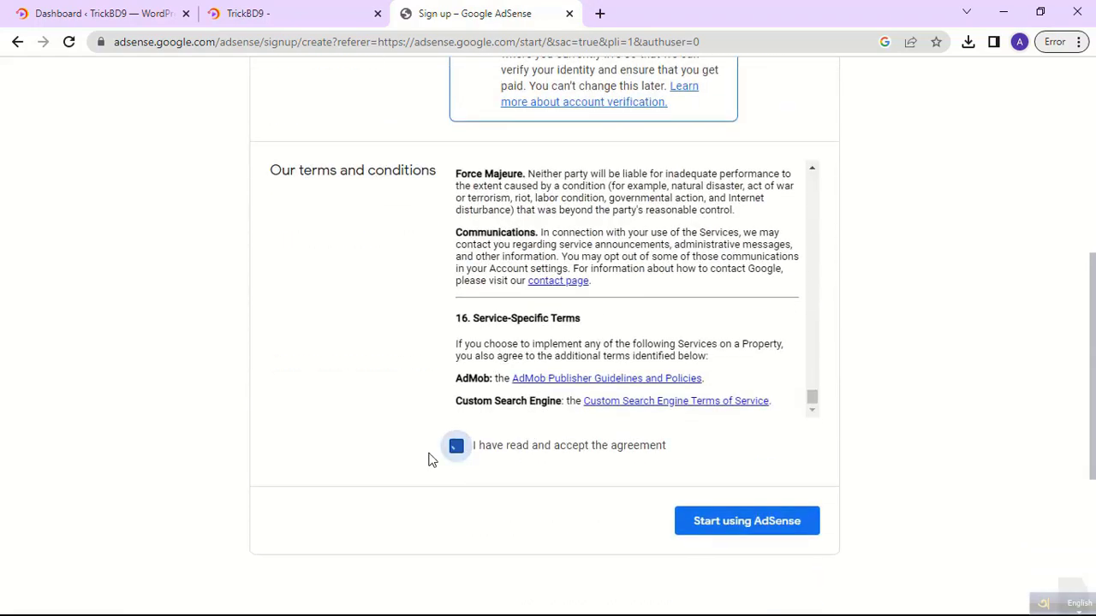
scroll(374, 454, up, 5)
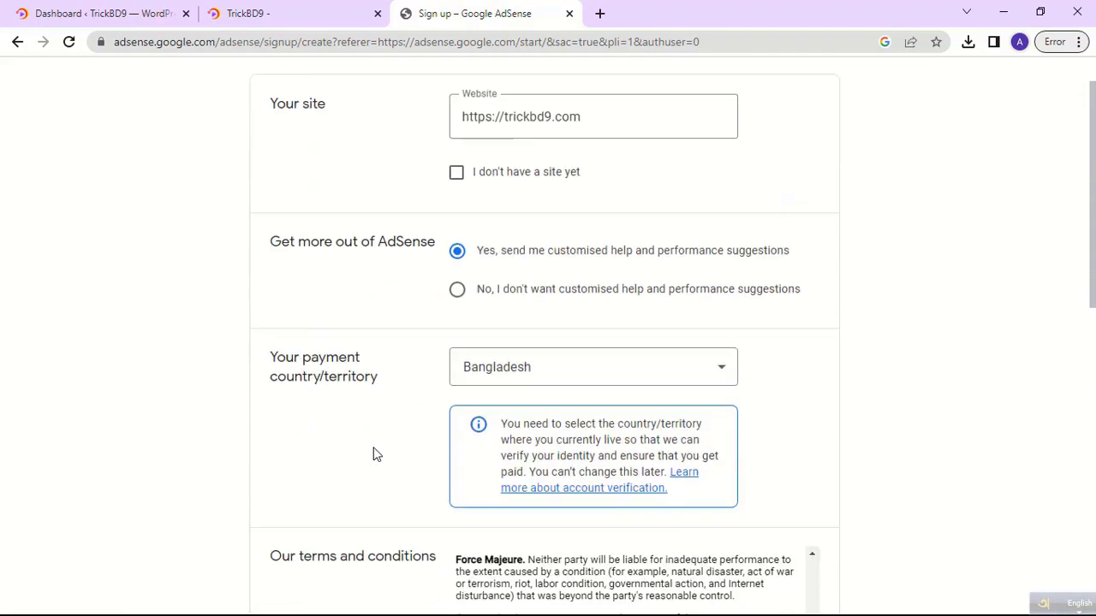
scroll(374, 454, down, 6)
scroll(659, 337, down, 2)
scroll(697, 362, up, 3)
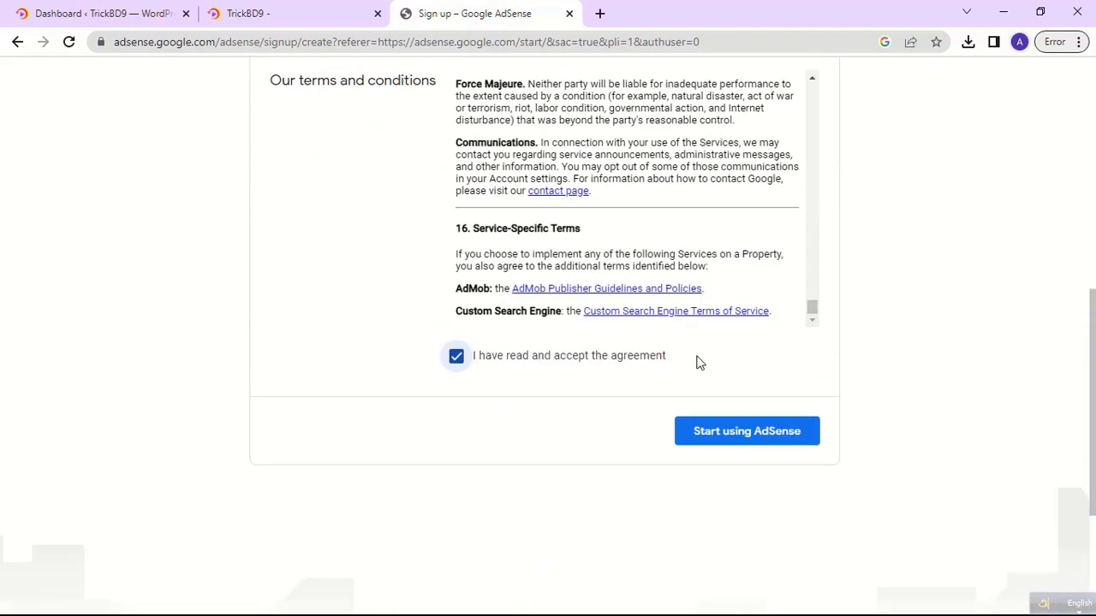
click(749, 445)
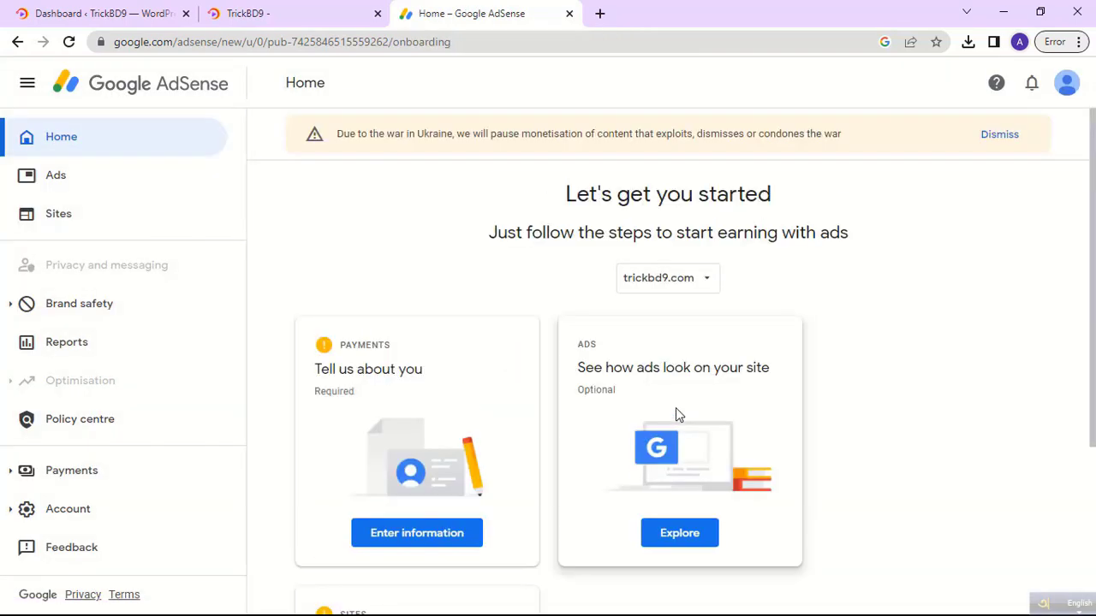
Check the trickbd9.com site dropdown, then open Enter information on the Payments card.
click(708, 278)
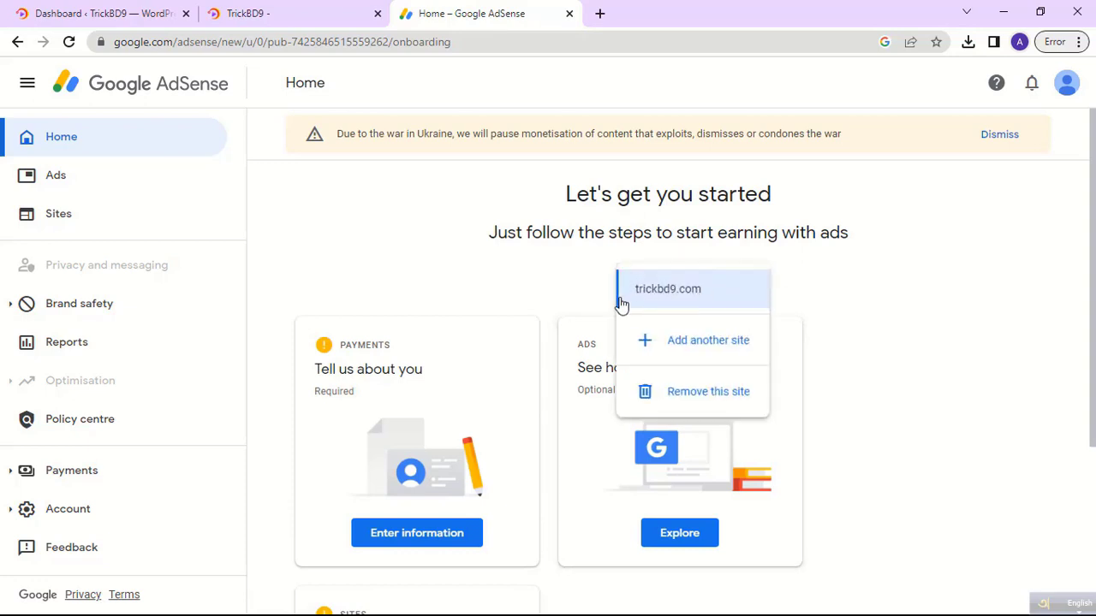
click(867, 272)
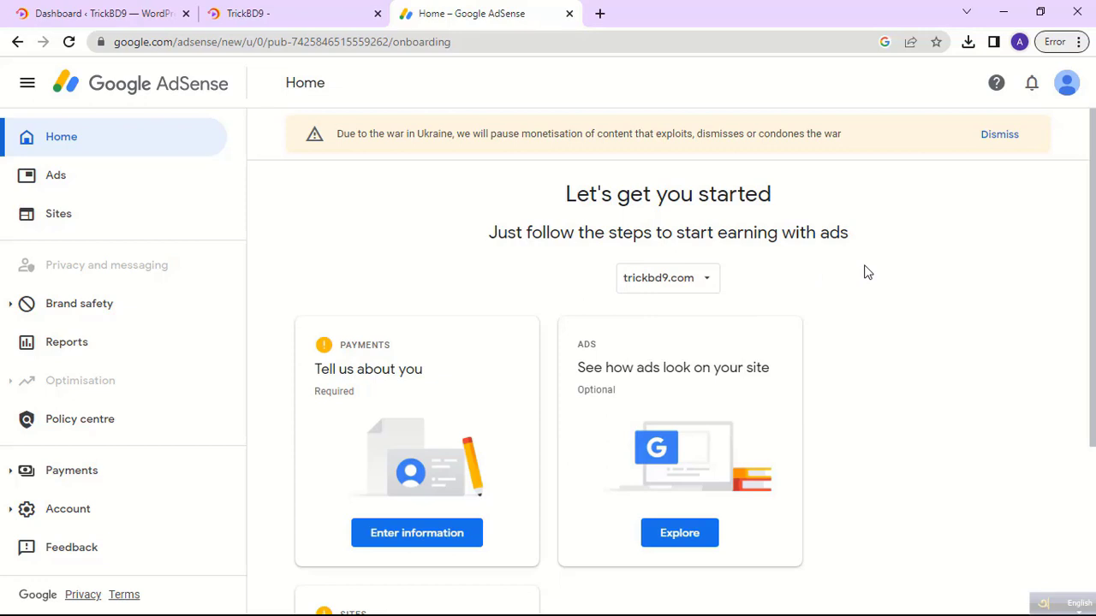
scroll(866, 272, down, 3)
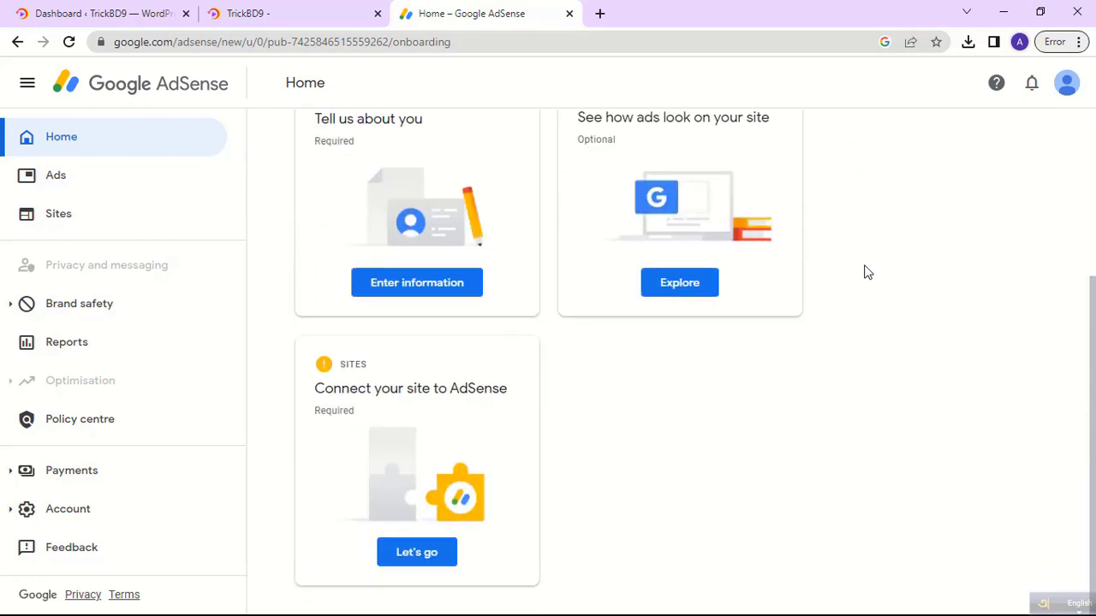
scroll(811, 362, up, 1)
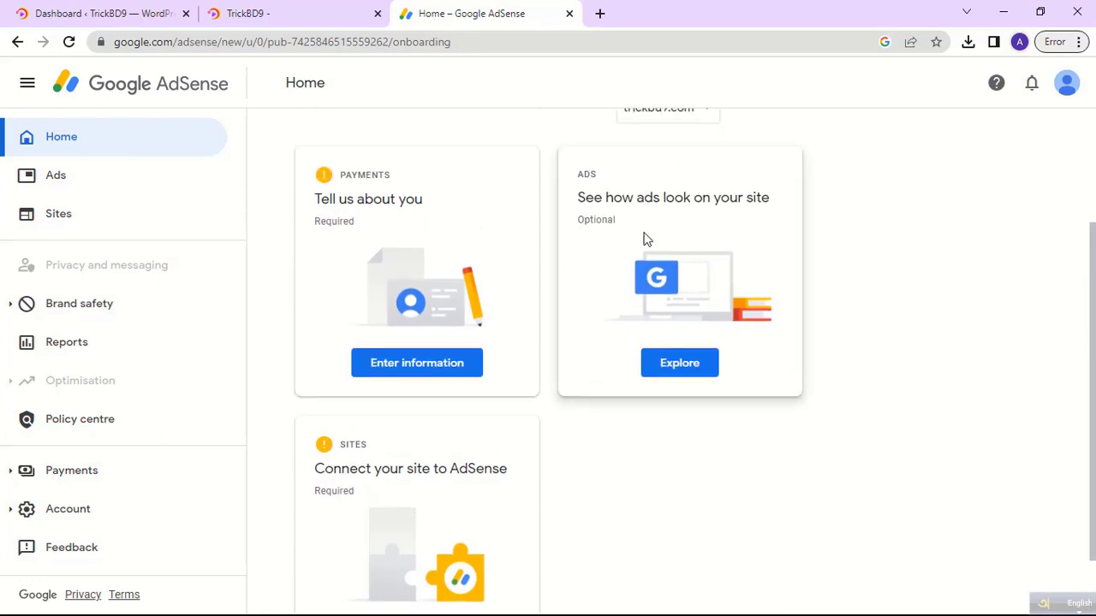
drag(423, 198, 306, 206)
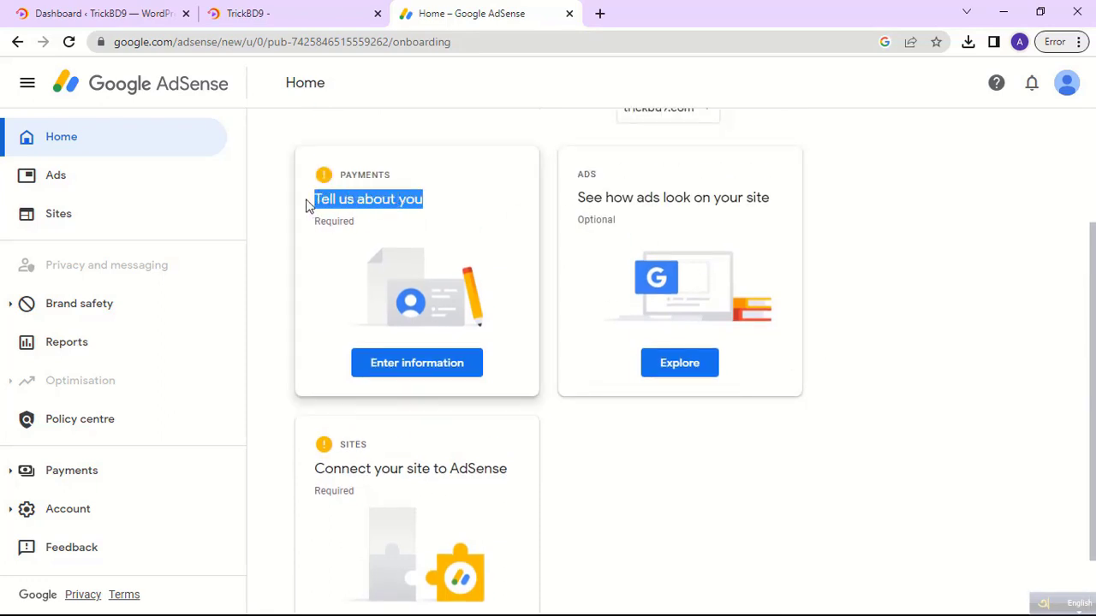
click(410, 368)
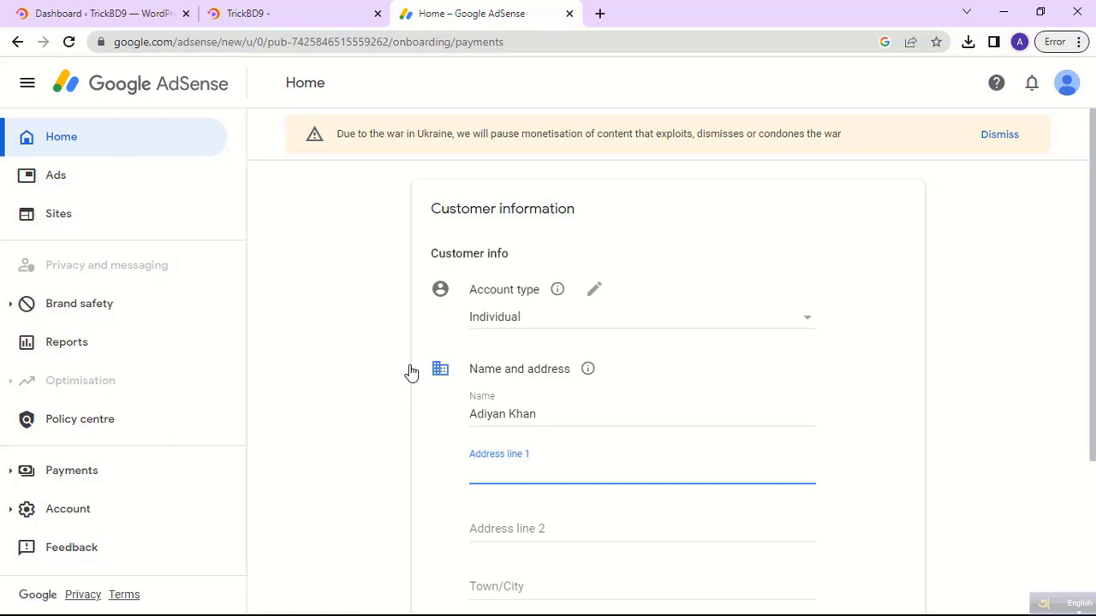
Keep Individual as the account type, then minimize Chrome to show the desktop.
scroll(411, 372, down, 1)
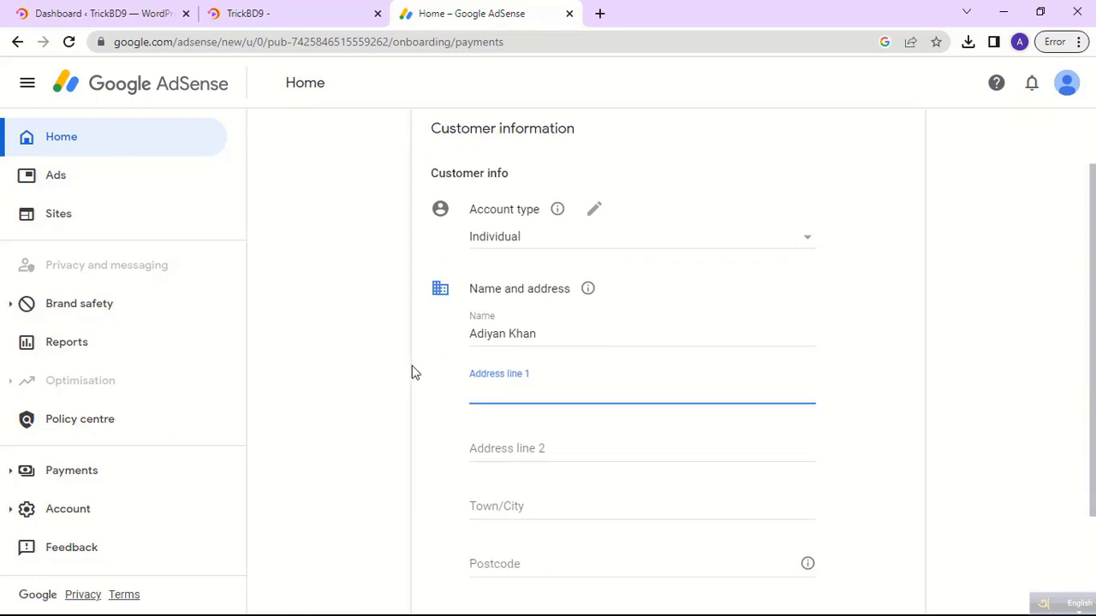
click(528, 241)
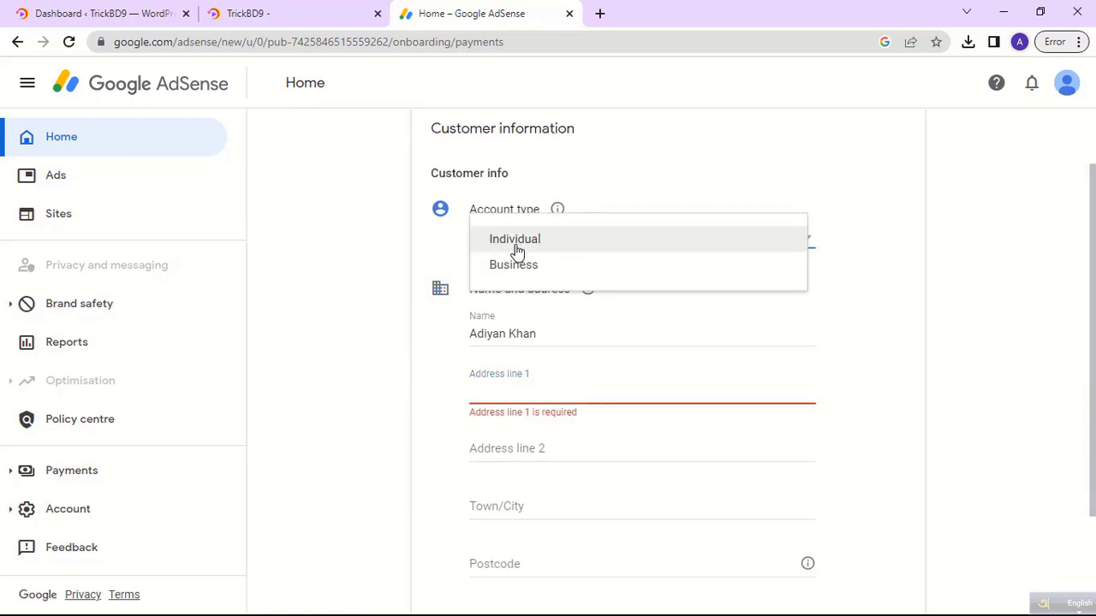
click(529, 245)
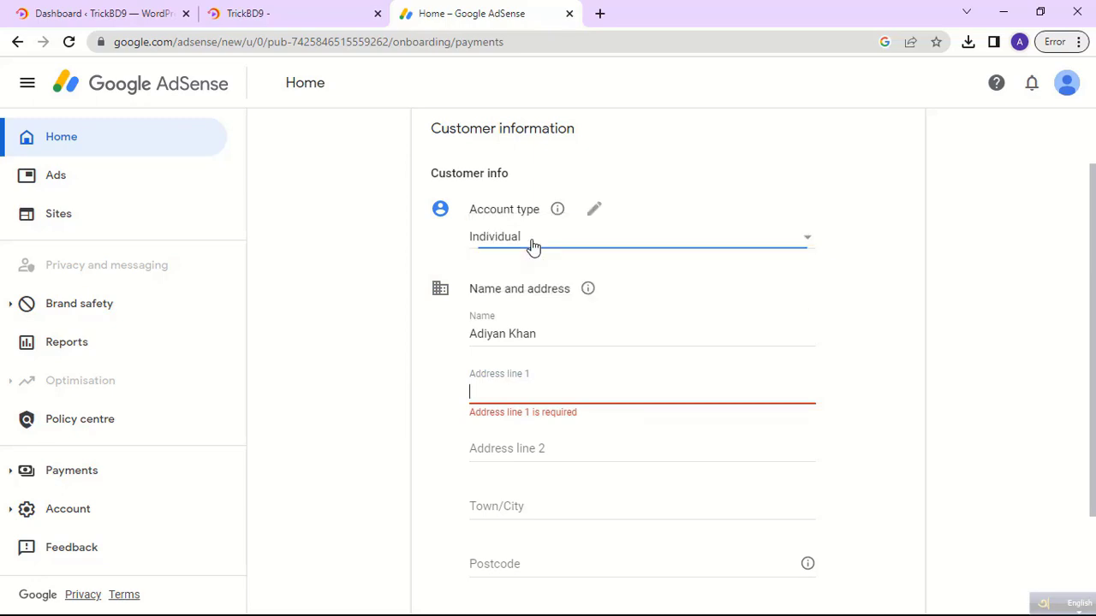
scroll(547, 330, down, 1)
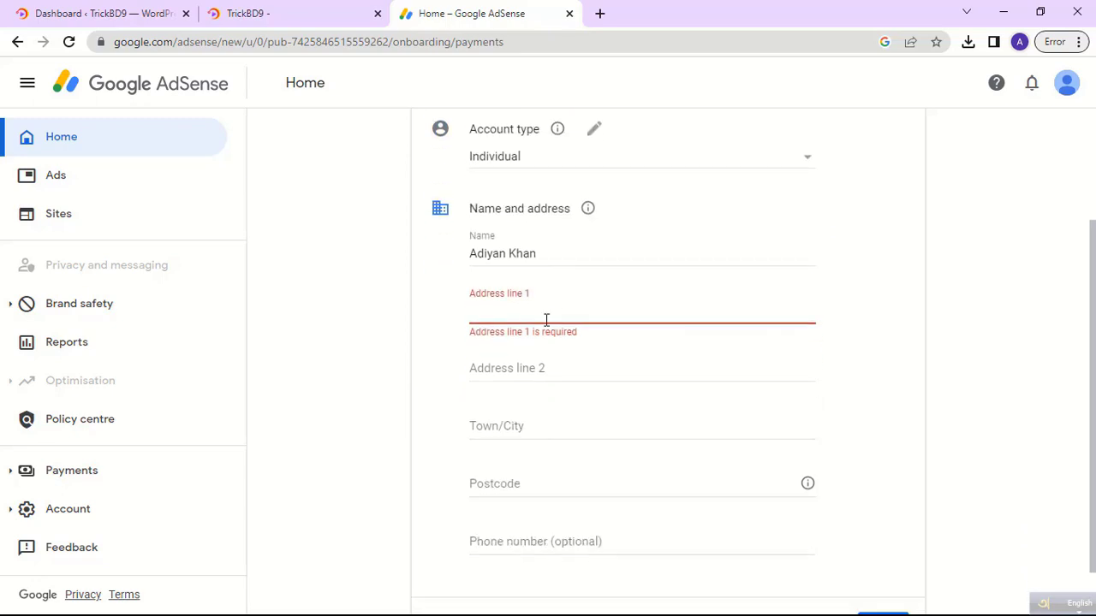
drag(499, 235, 465, 238)
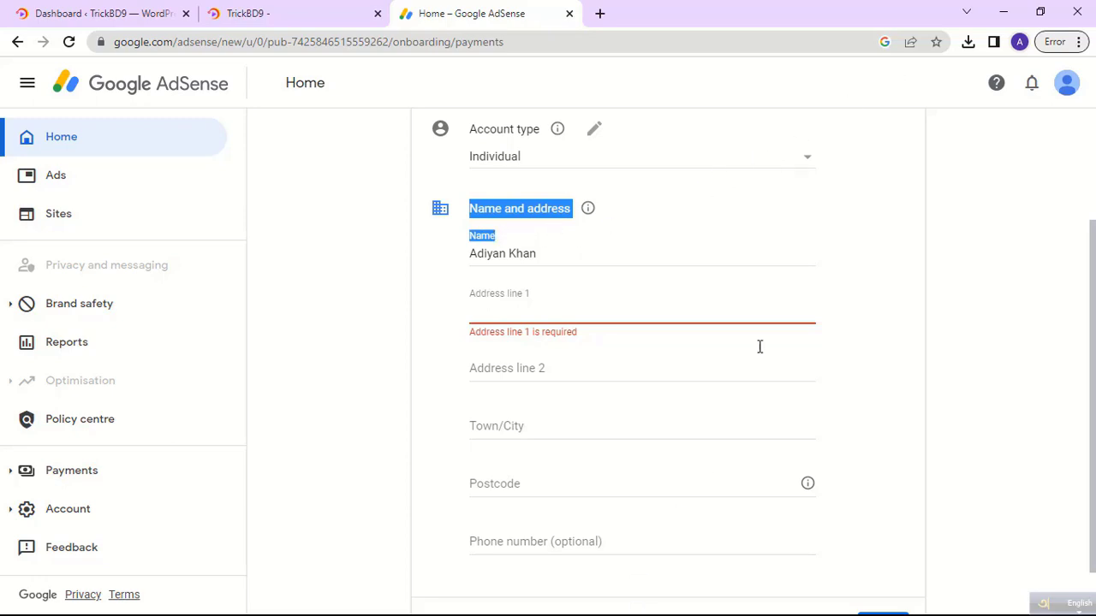
click(1003, 12)
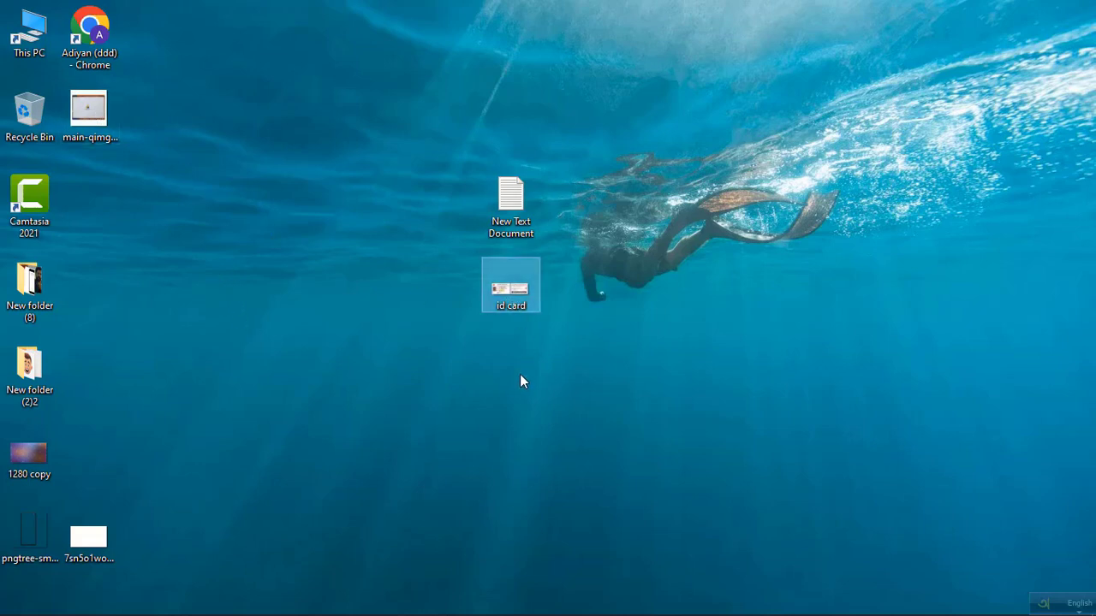
key(Return)
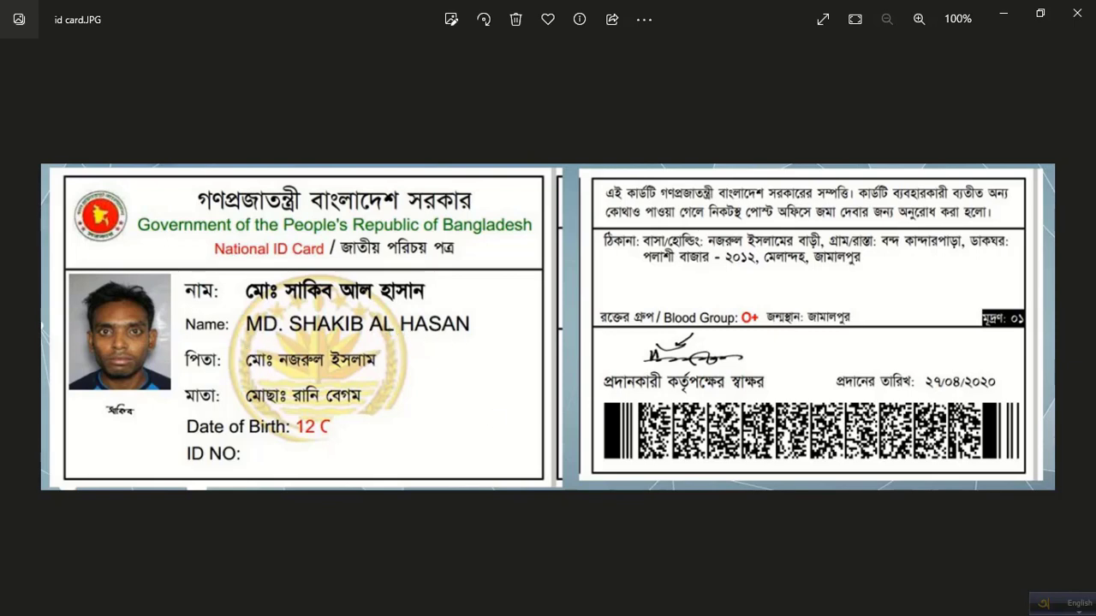
click(1012, 23)
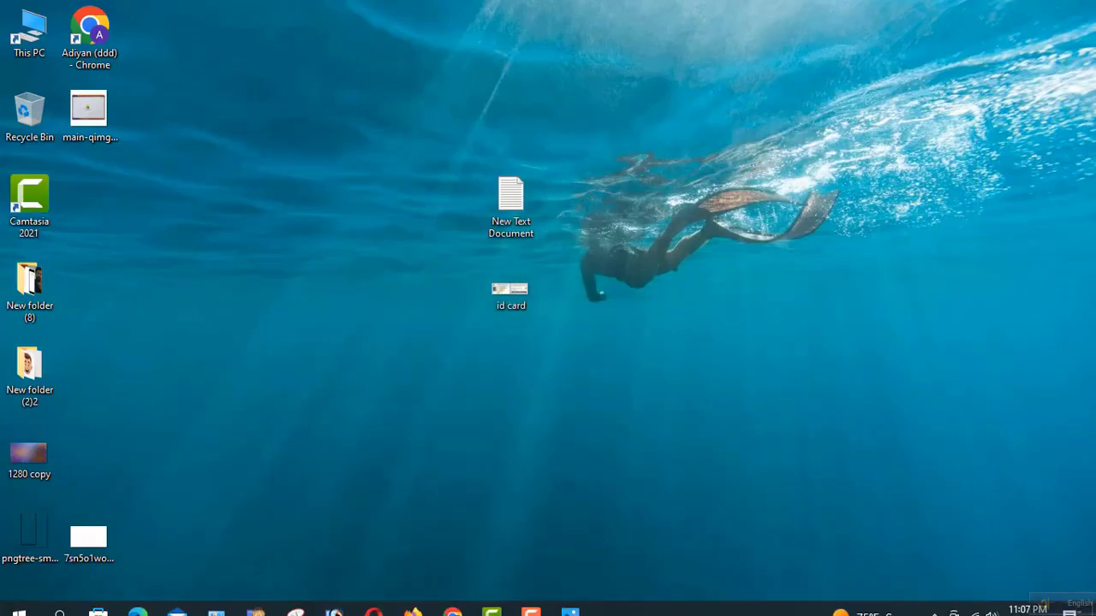
Retype the Name field with the account holder's full name from the ID card, then minimize Chrome.
click(452, 599)
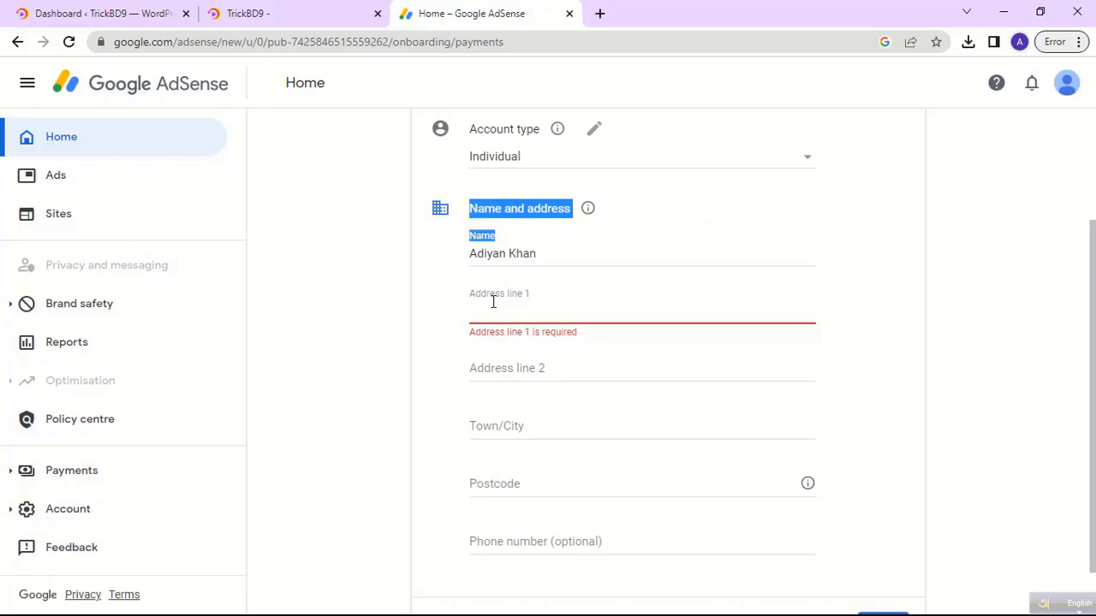
drag(536, 267, 466, 257)
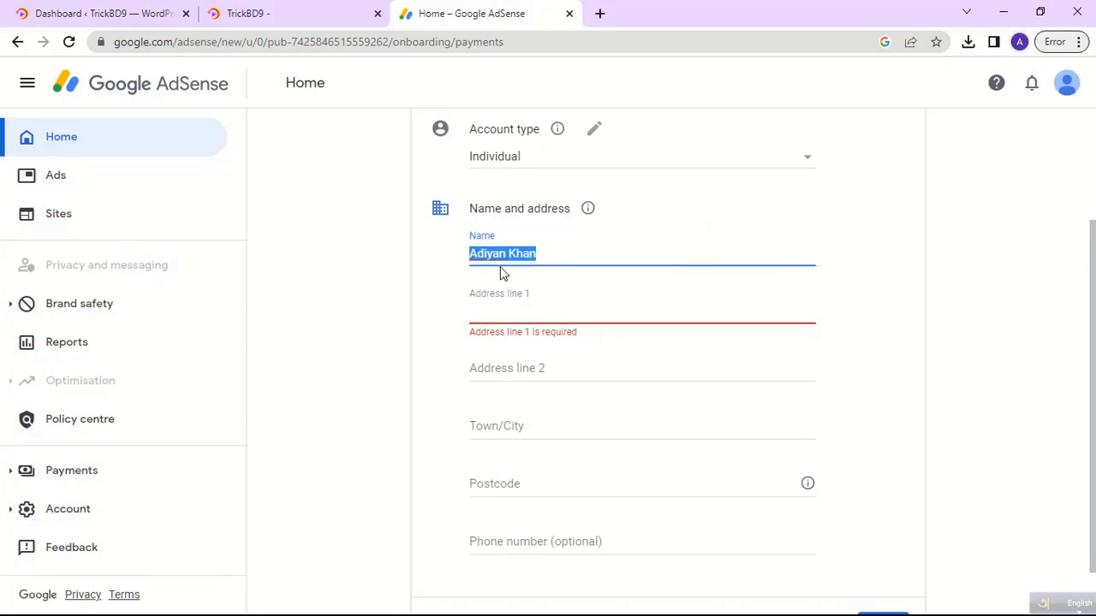
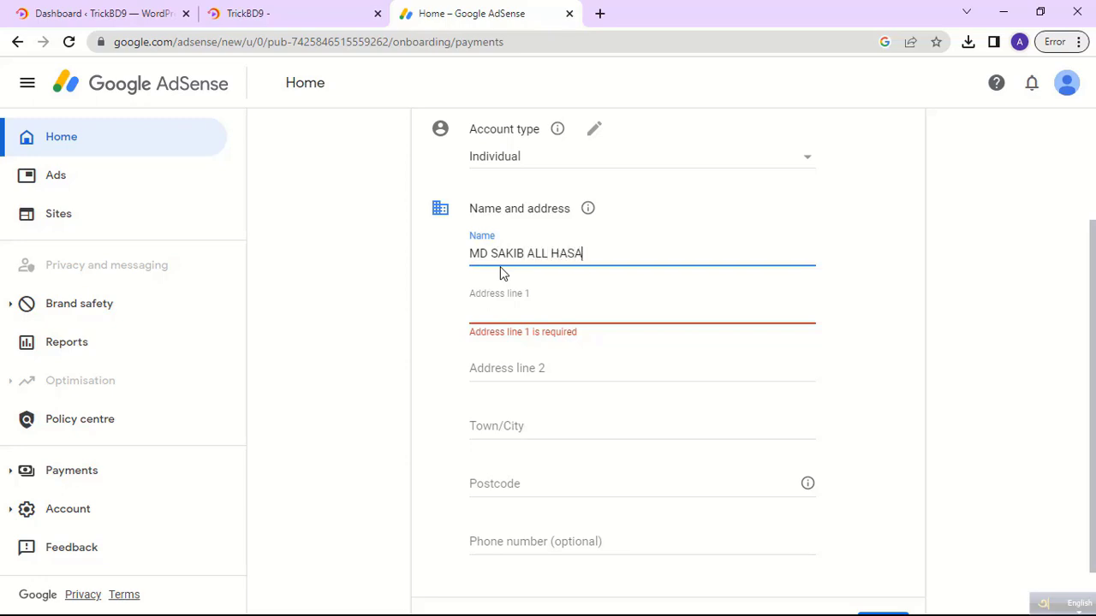
drag(596, 258, 460, 262)
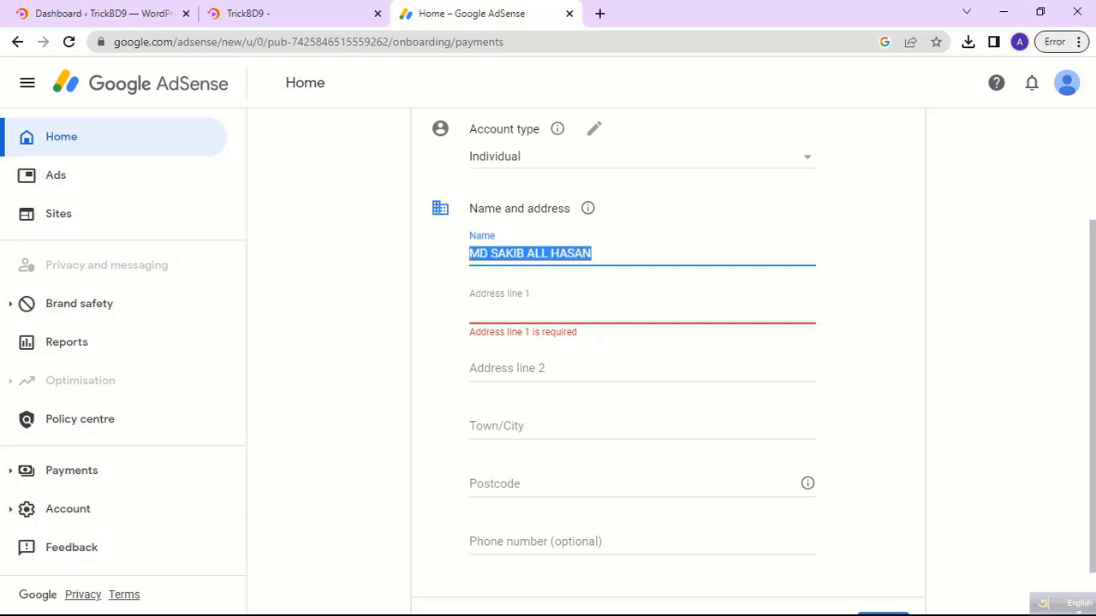
click(1003, 12)
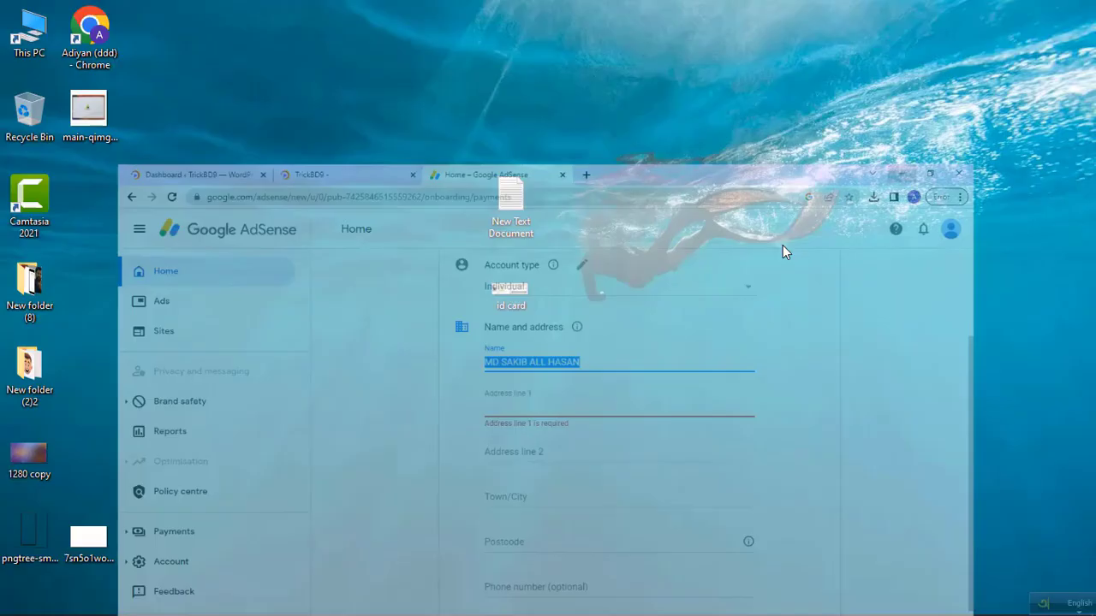
double_click(510, 291)
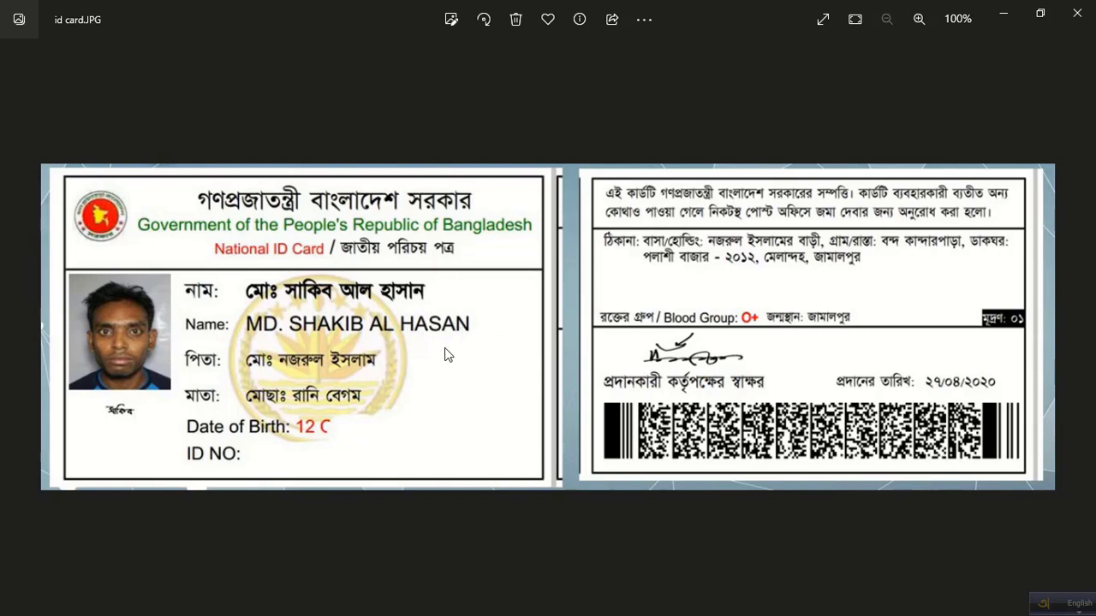
click(999, 18)
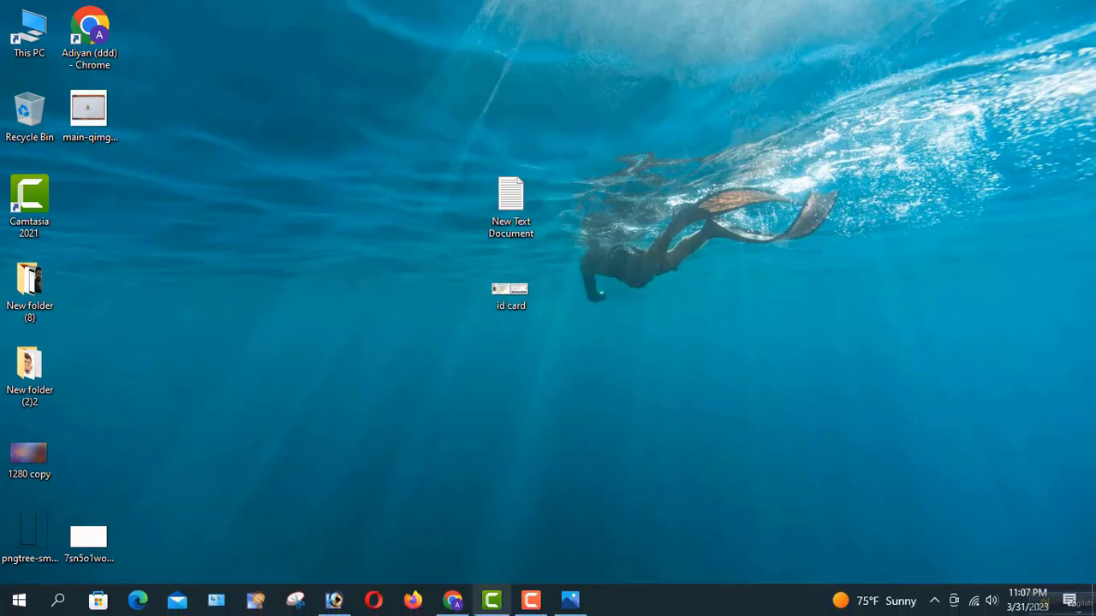
click(452, 600)
Add a period after the payee's initials, place the cursor in Address line 1, then minimise Chrome.
click(488, 255)
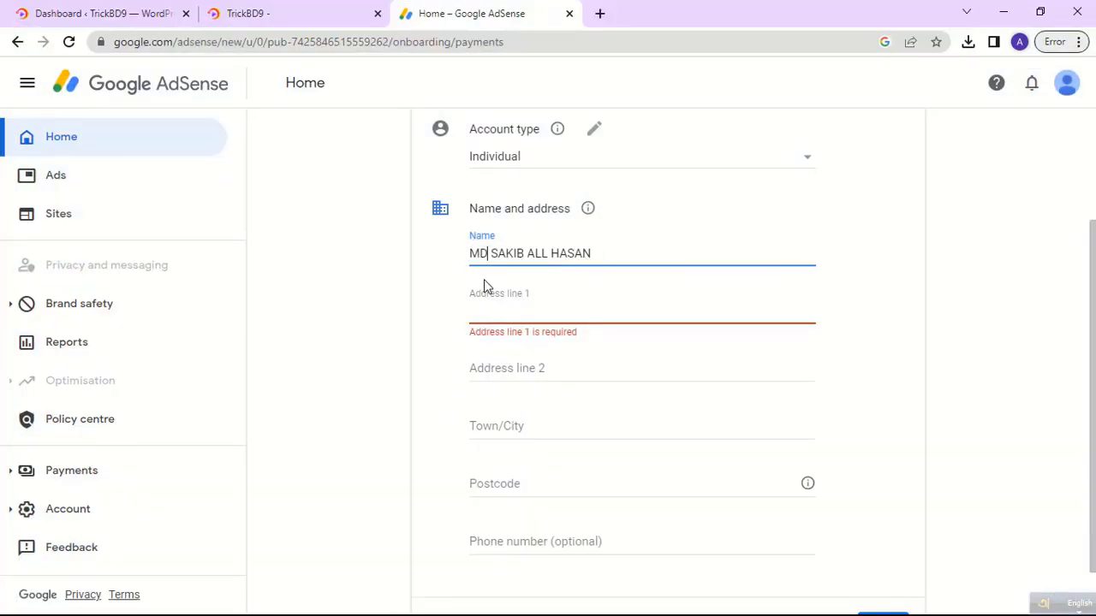
text(.)
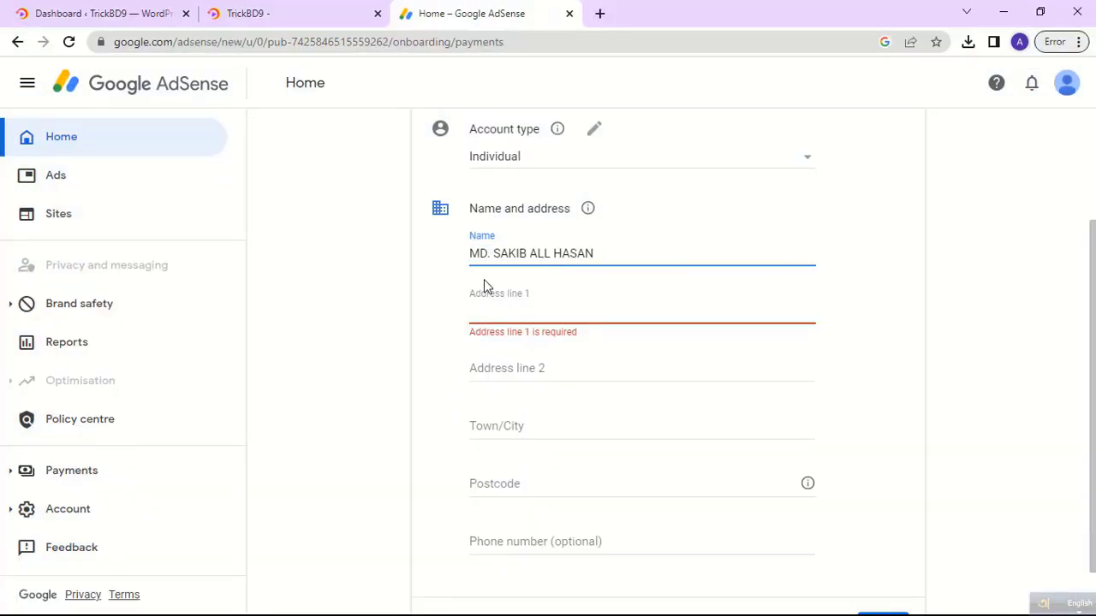
click(516, 311)
drag(537, 304, 465, 300)
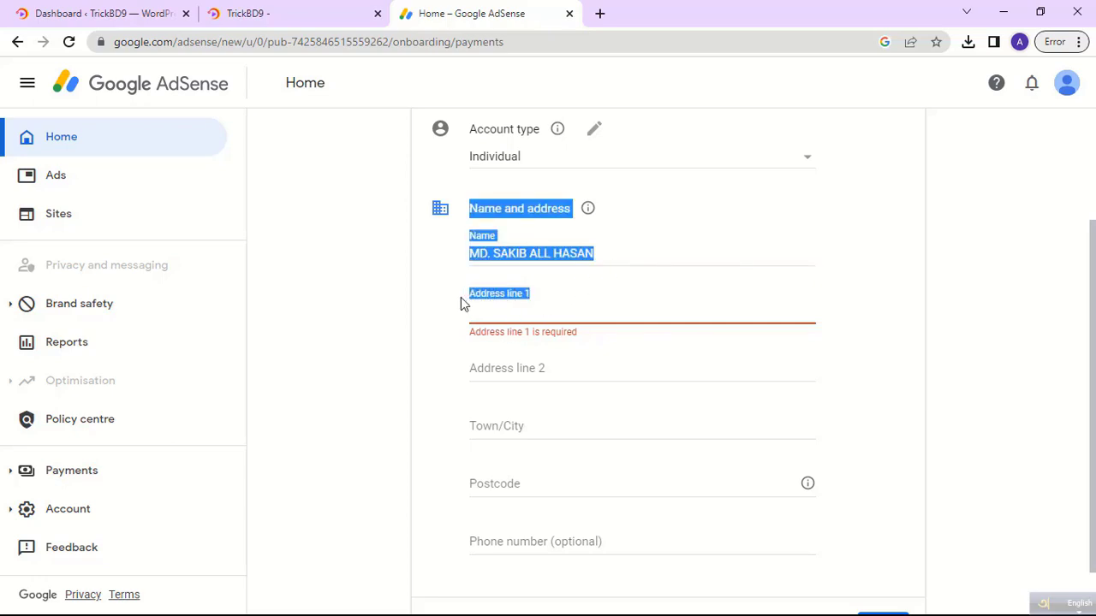
drag(551, 296, 472, 295)
click(559, 308)
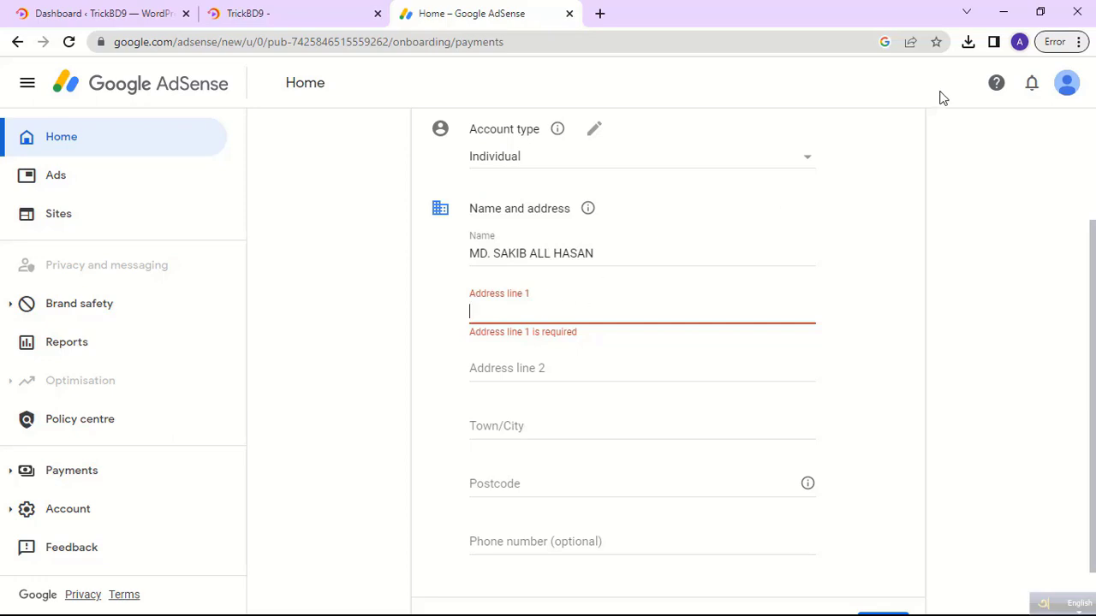
click(1000, 14)
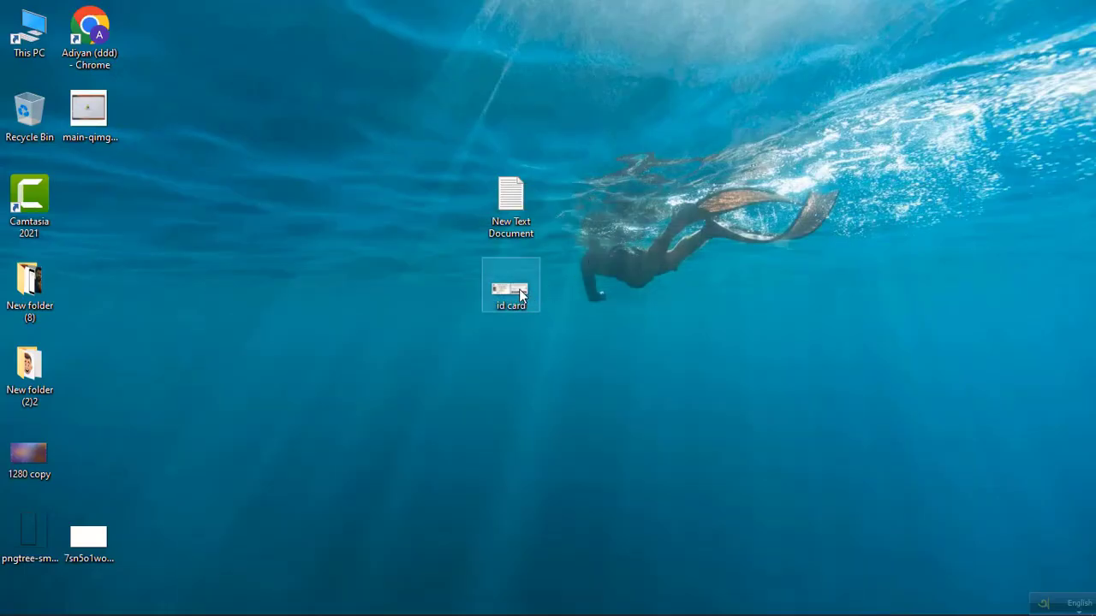
double_click(521, 294)
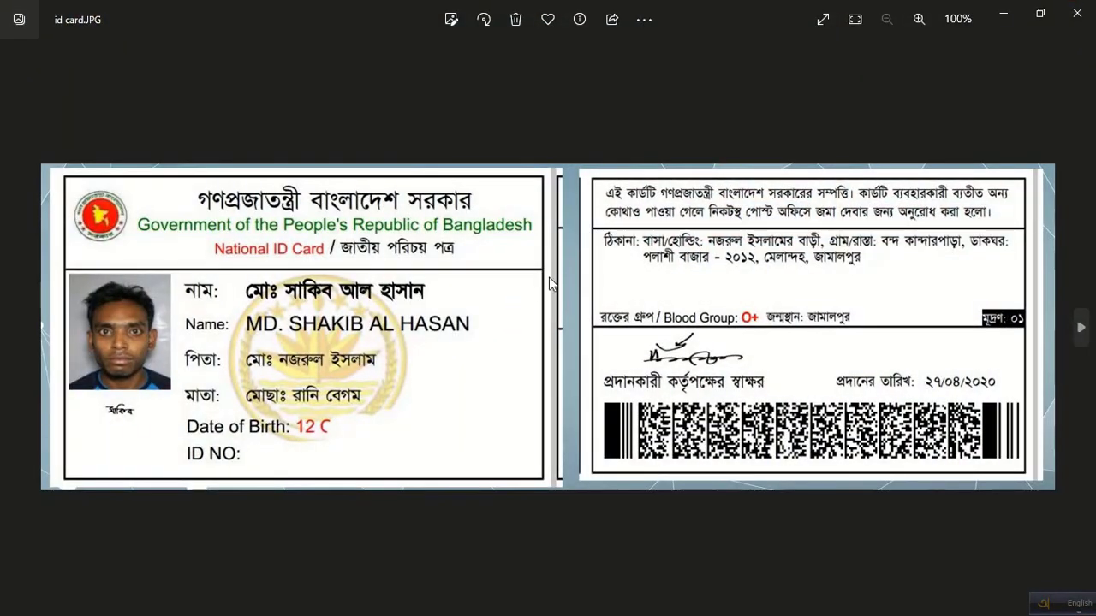
scroll(550, 286, up, 2)
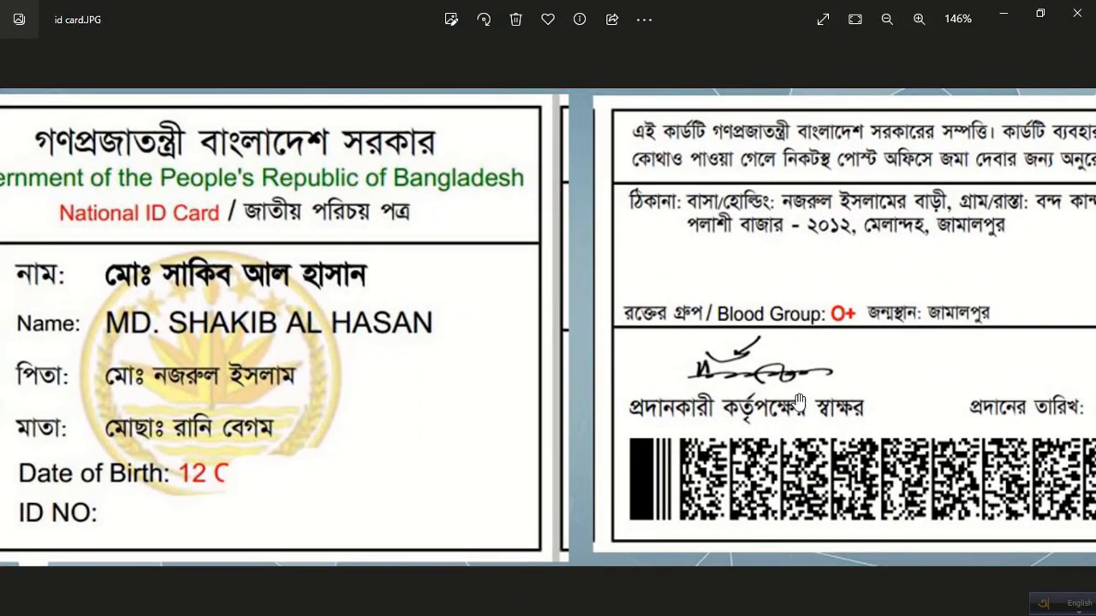
drag(798, 402, 517, 405)
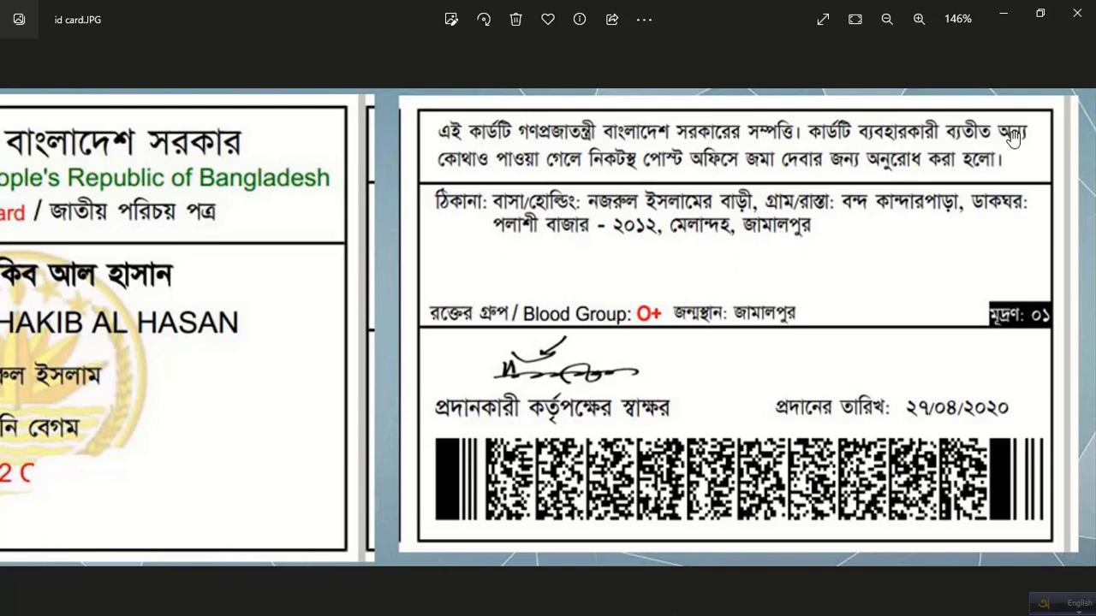
click(1092, 9)
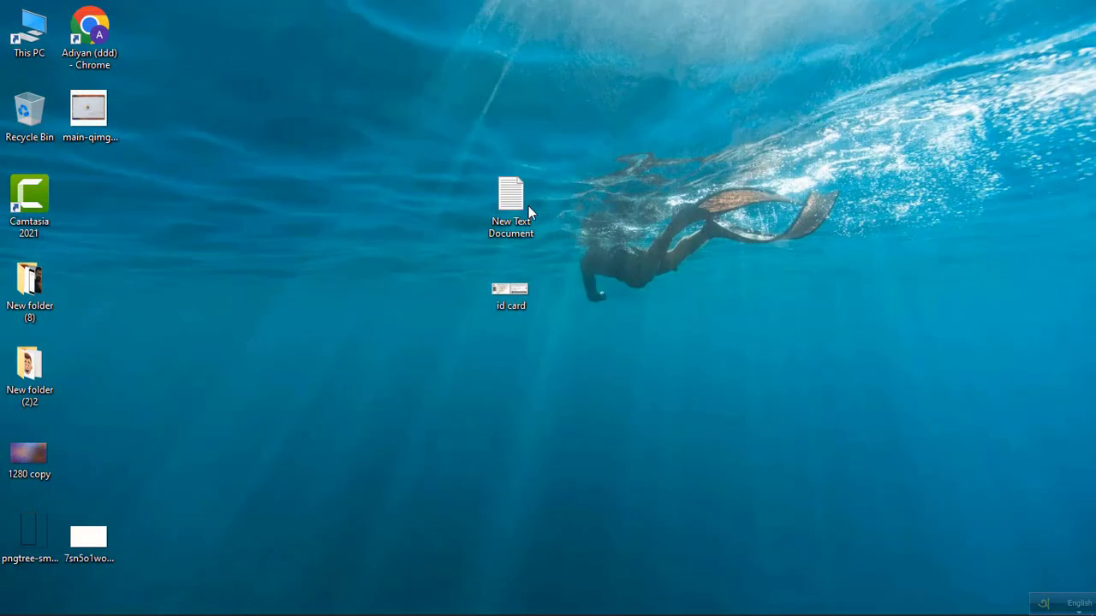
Open the New Text Document notes and select the entire first address line.
double_click(528, 206)
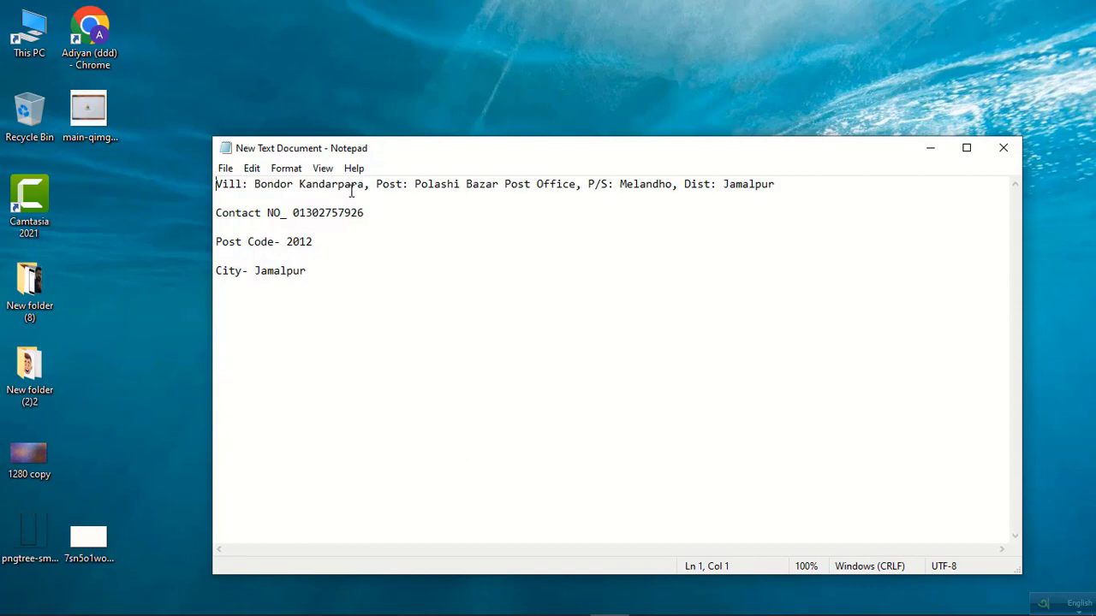
drag(368, 185, 216, 185)
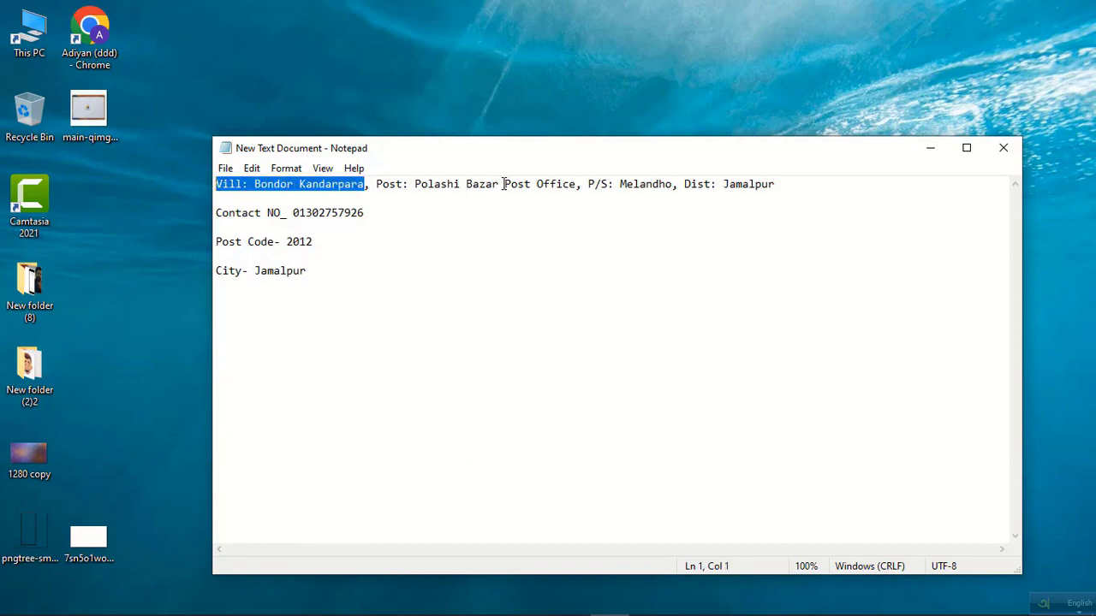
drag(575, 183, 378, 185)
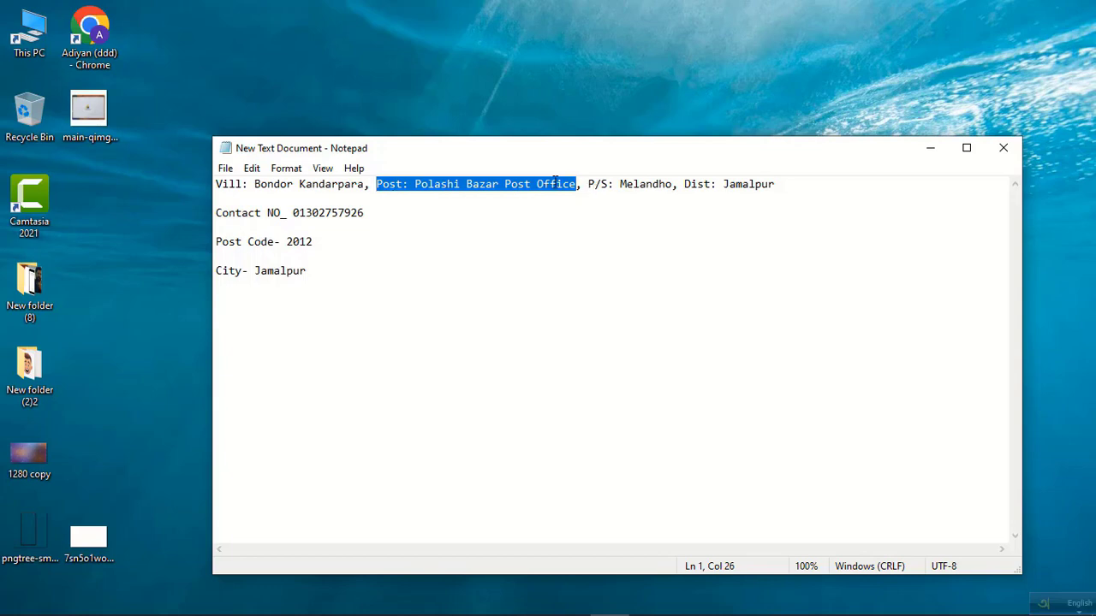
click(616, 190)
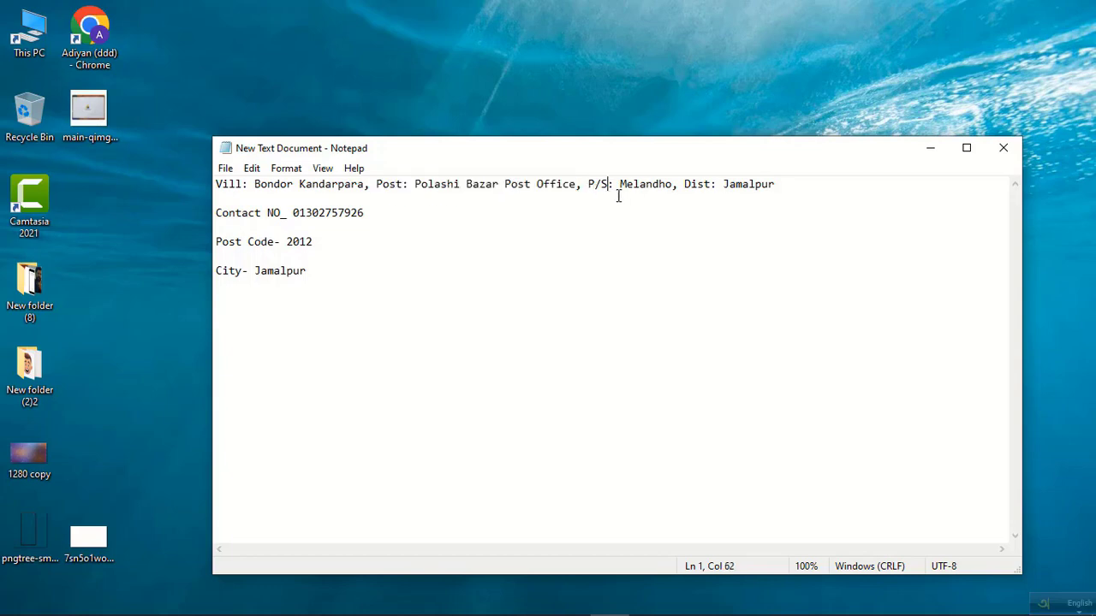
drag(673, 190, 588, 183)
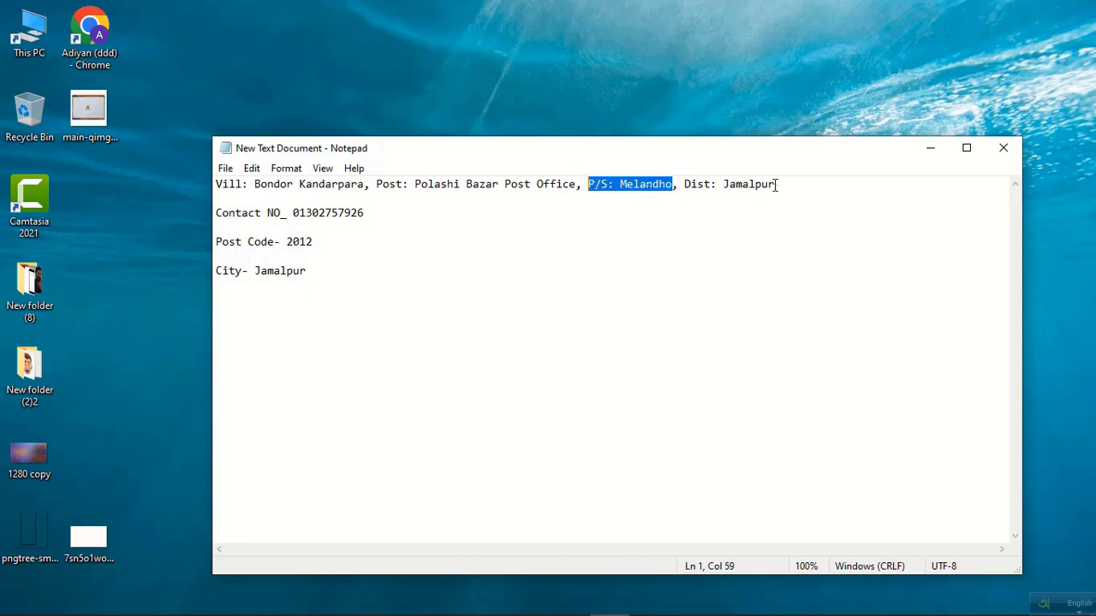
drag(777, 185, 687, 186)
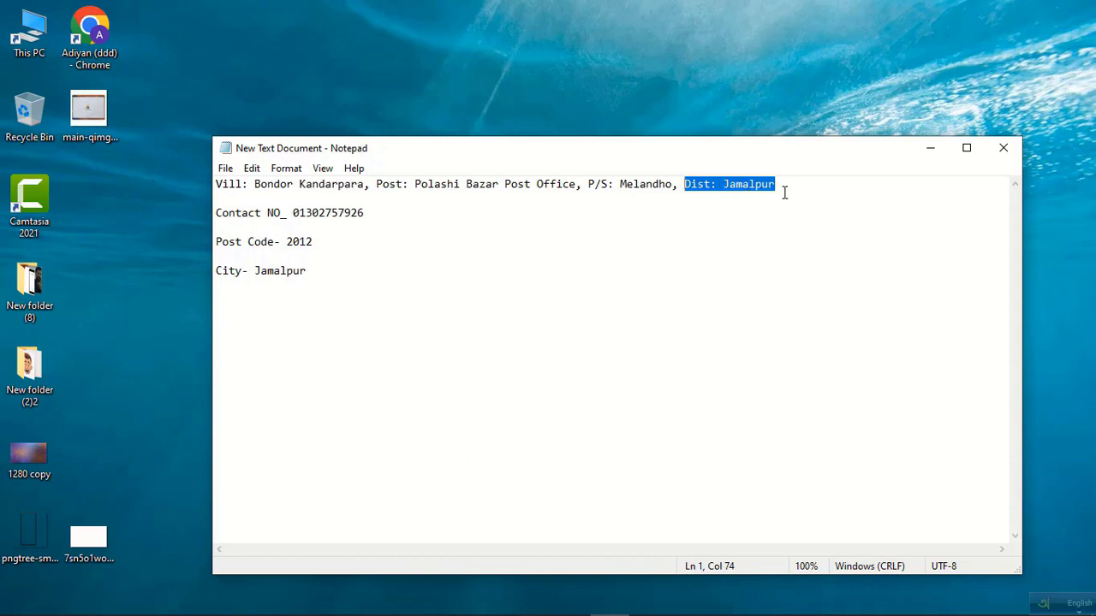
drag(782, 187, 216, 187)
Copy the address line and switch back to the AdSense payments form in Chrome.
right_click(275, 184)
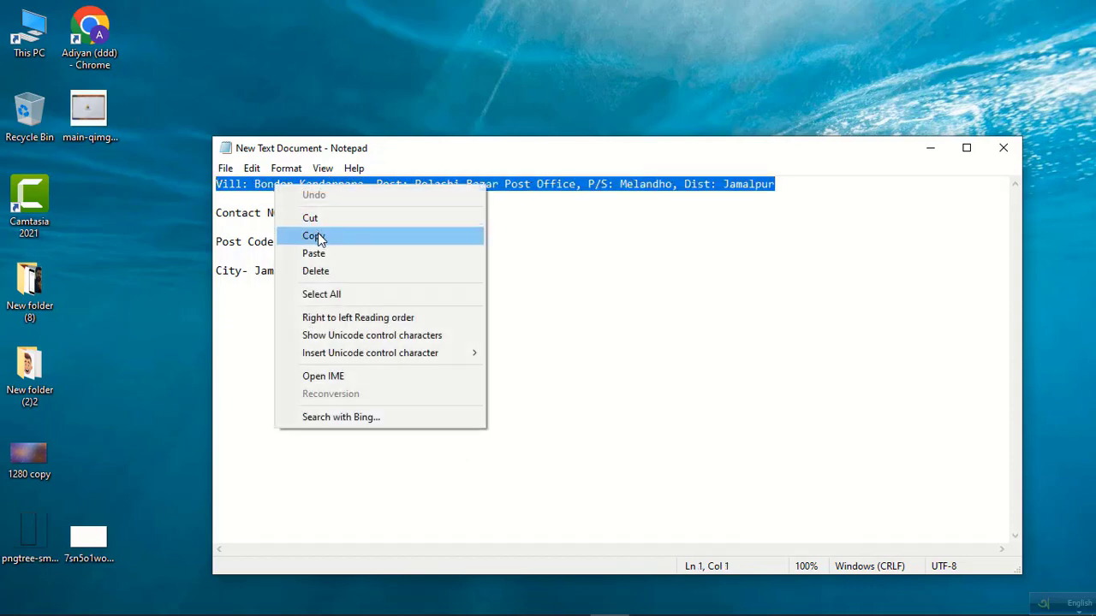
click(313, 234)
mouse_move(527, 601)
click(452, 601)
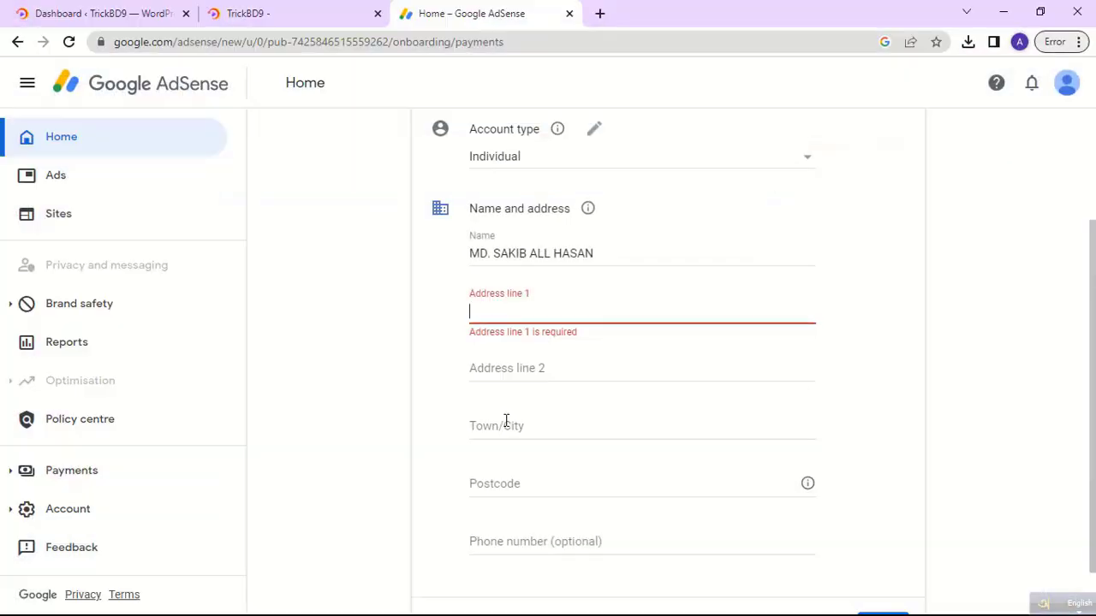
Paste the copied address into Address line 1, move to Address line 2, and minimise Chrome.
right_click(479, 316)
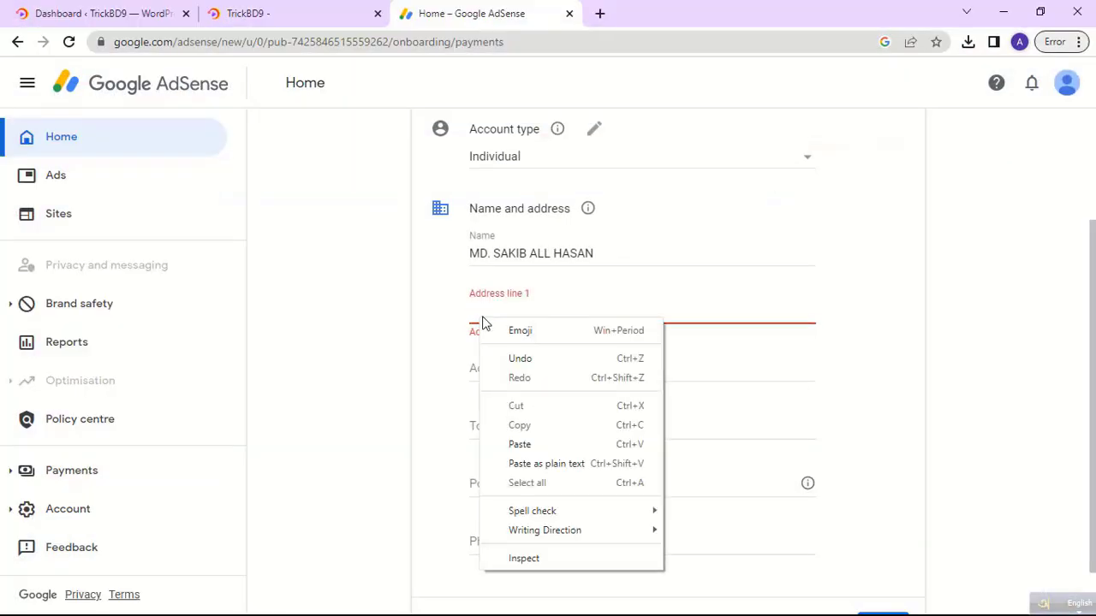
click(522, 443)
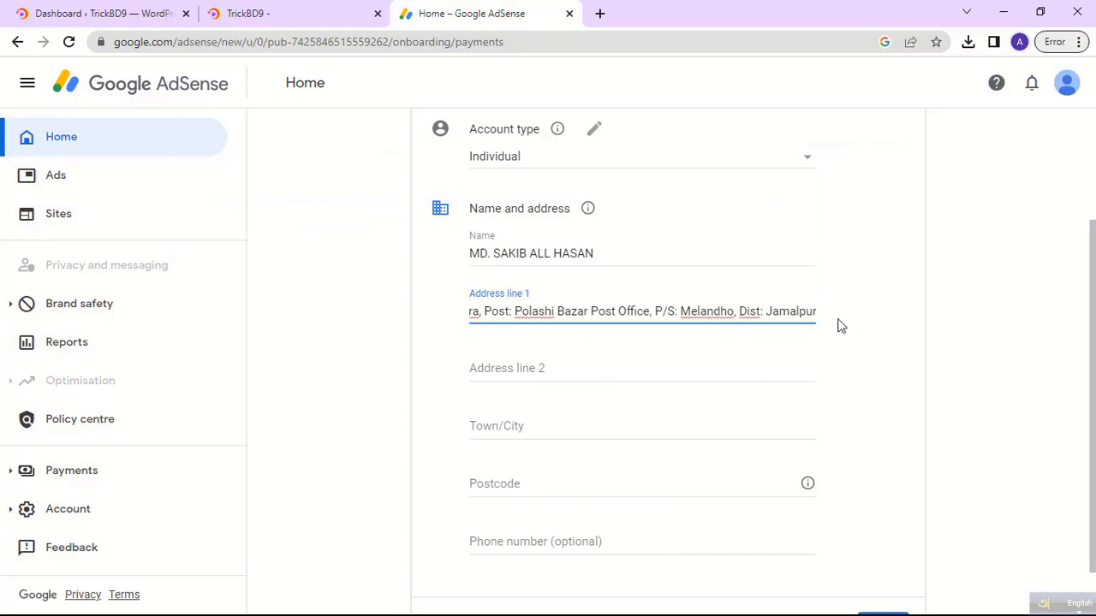
click(548, 368)
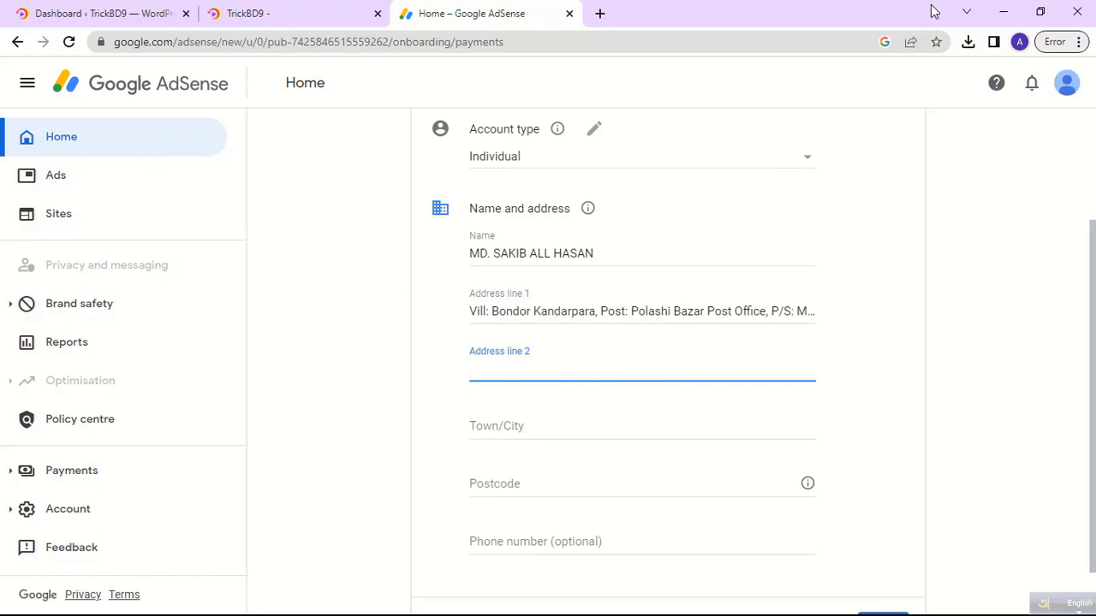
click(1003, 12)
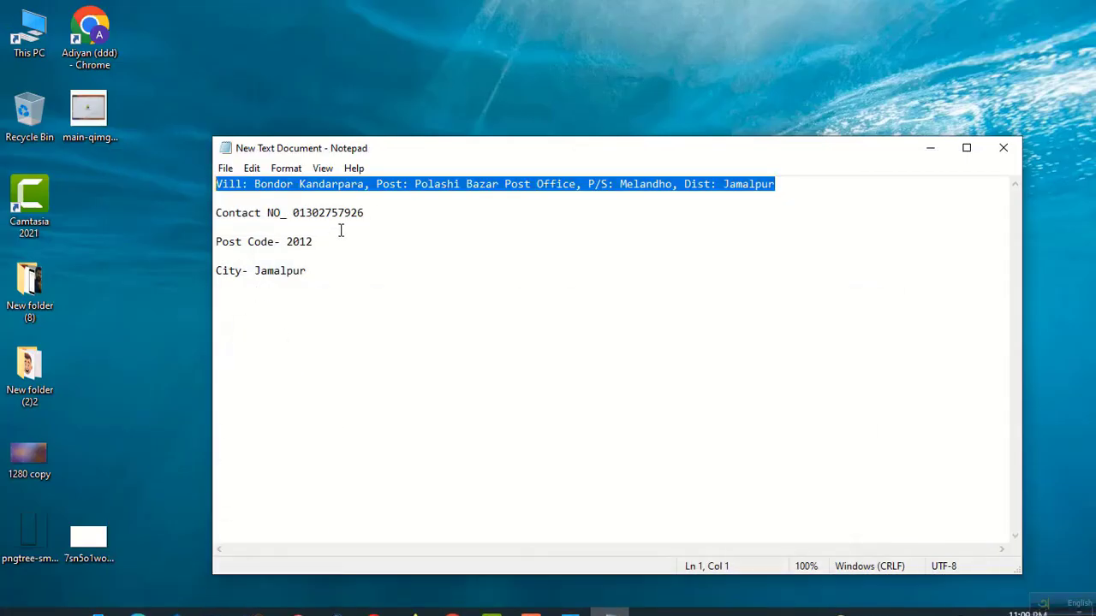
Copy the Contact NO line from the notes and return to Chrome.
drag(368, 213, 215, 212)
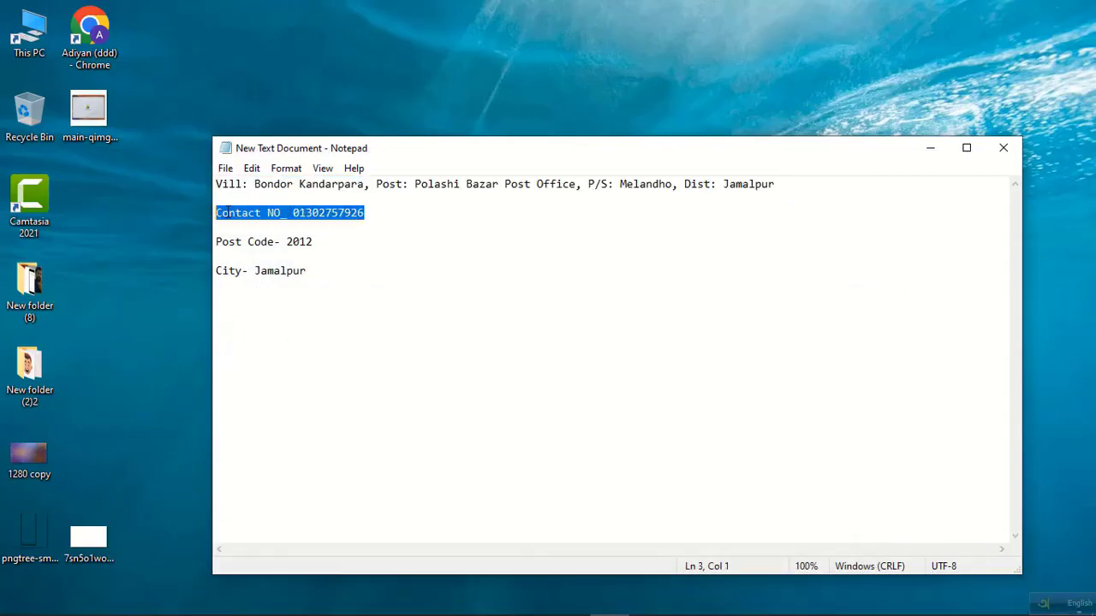
right_click(241, 215)
click(291, 266)
mouse_move(498, 611)
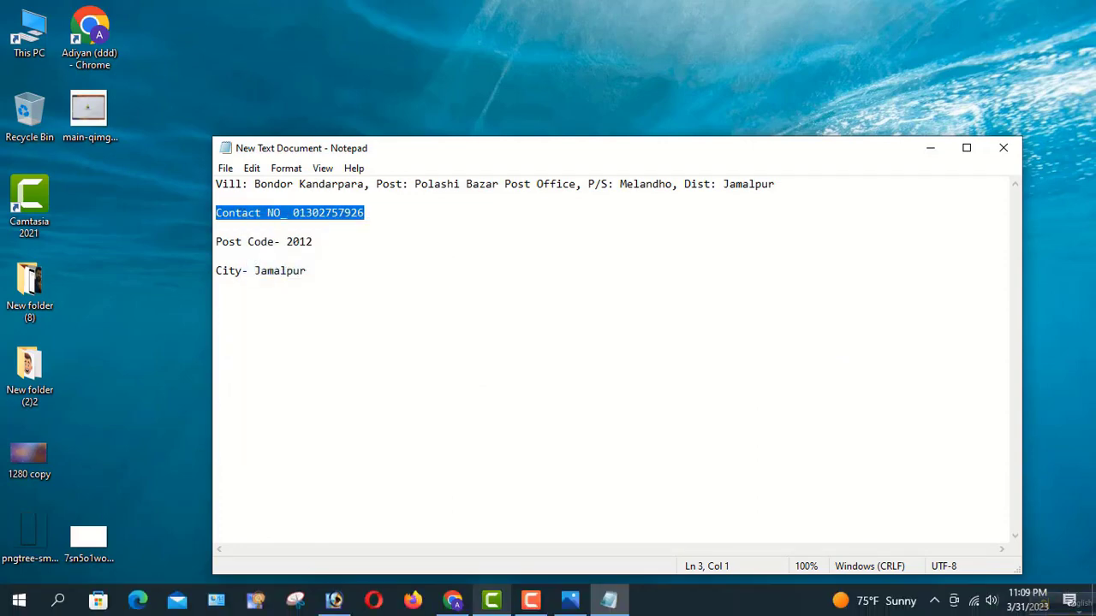
click(452, 601)
Paste the contact line as plain text into Address line 2, then minimise Chrome.
click(509, 352)
right_click(500, 374)
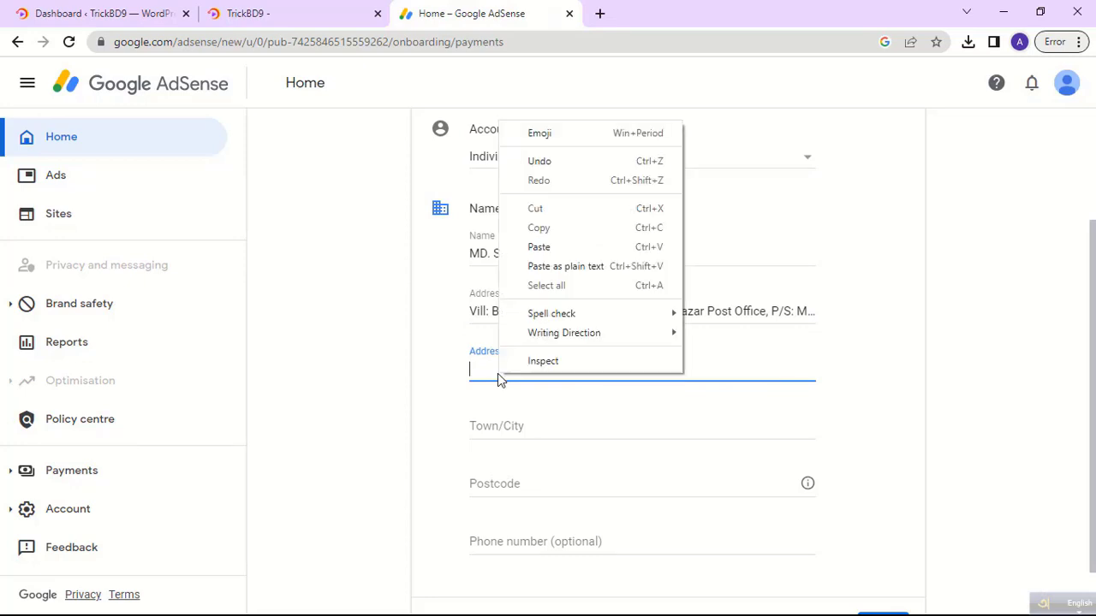
click(548, 264)
click(523, 428)
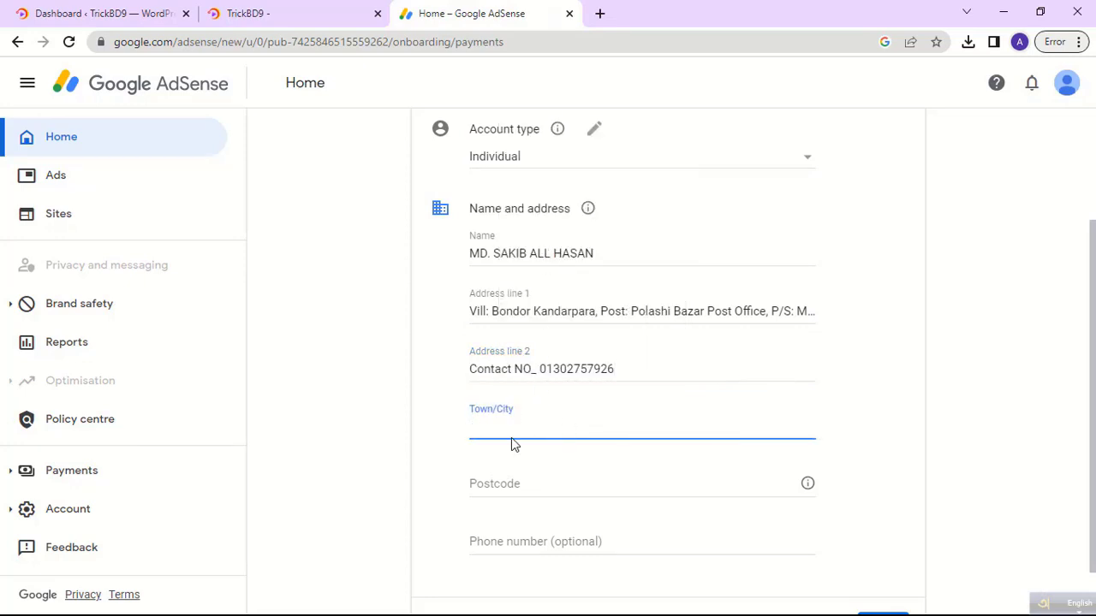
click(1004, 12)
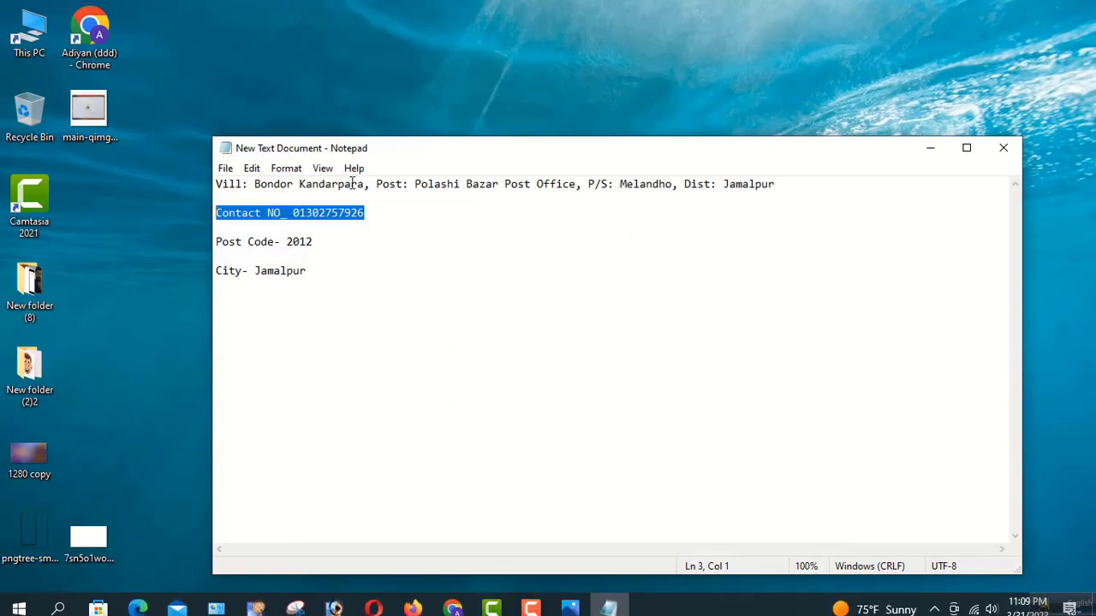
Move the notes window down and open the id card image from the desktop.
drag(381, 152, 339, 315)
click(509, 285)
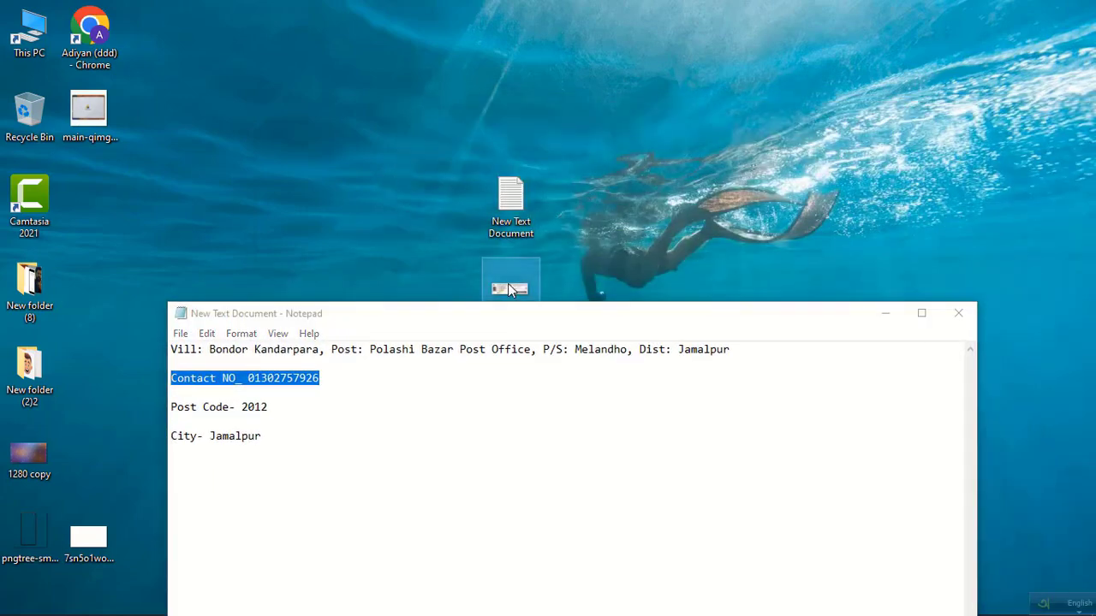
key(Return)
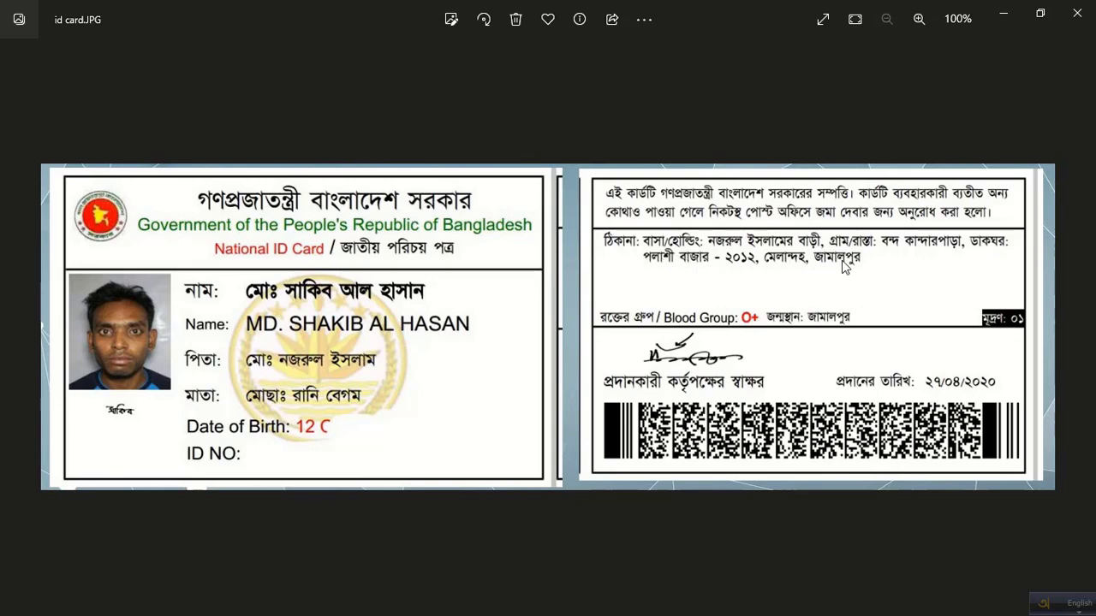
scroll(844, 269, up, 8)
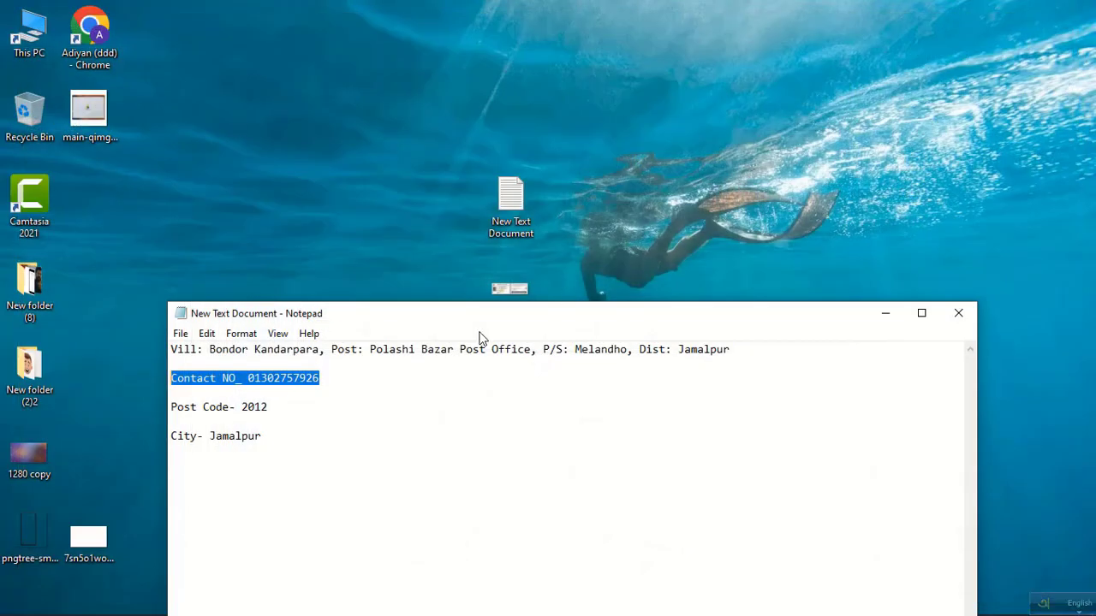
Copy the city name from the City line in the notes and return to the AdSense form.
drag(268, 437, 214, 436)
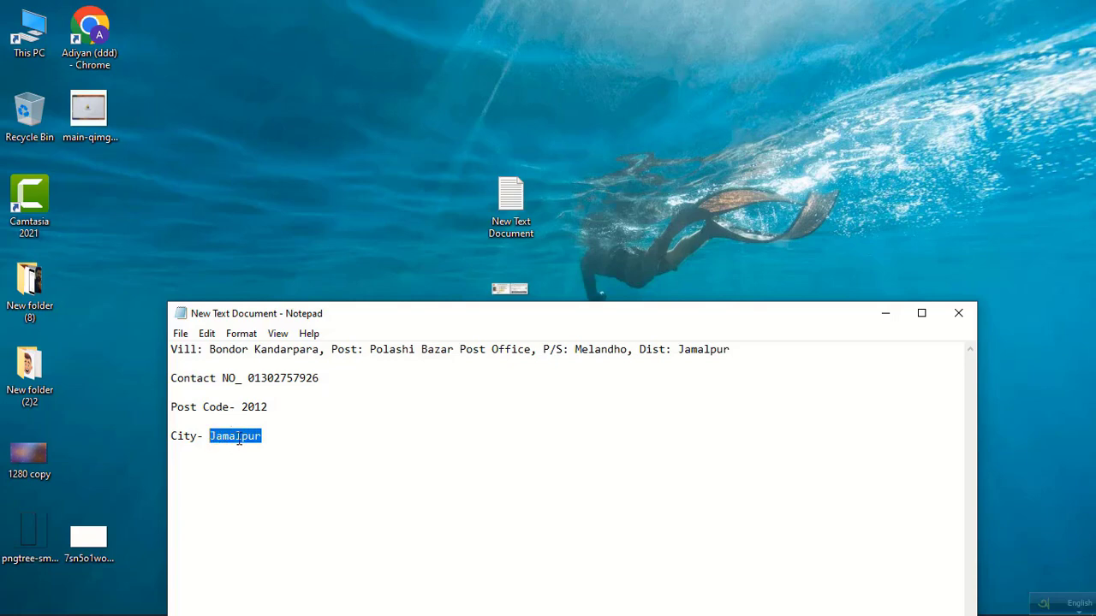
right_click(238, 440)
click(277, 246)
drag(792, 319, 771, 146)
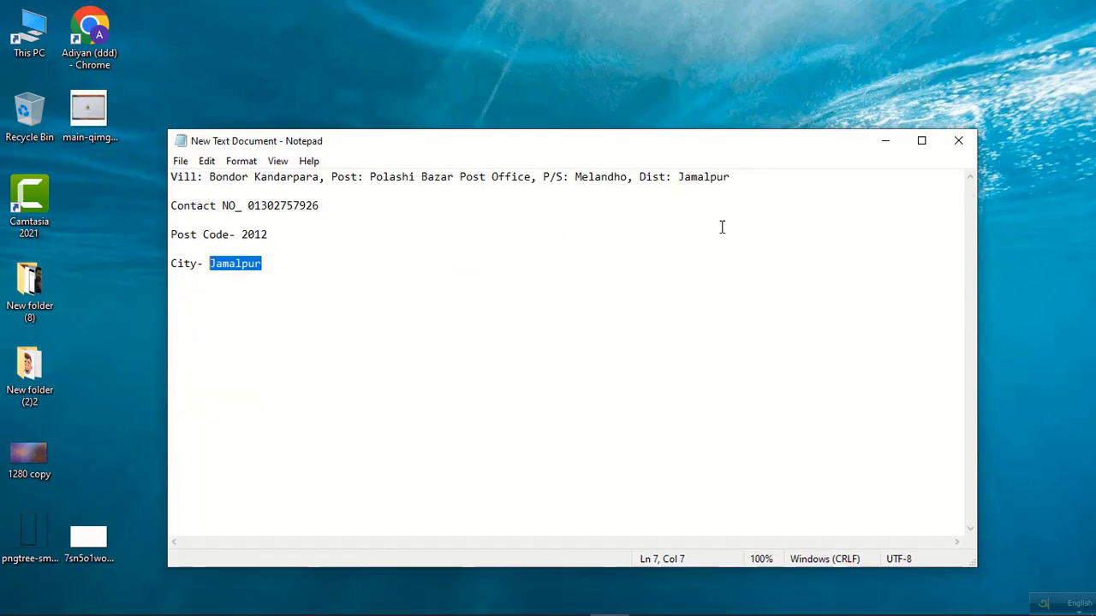
click(454, 601)
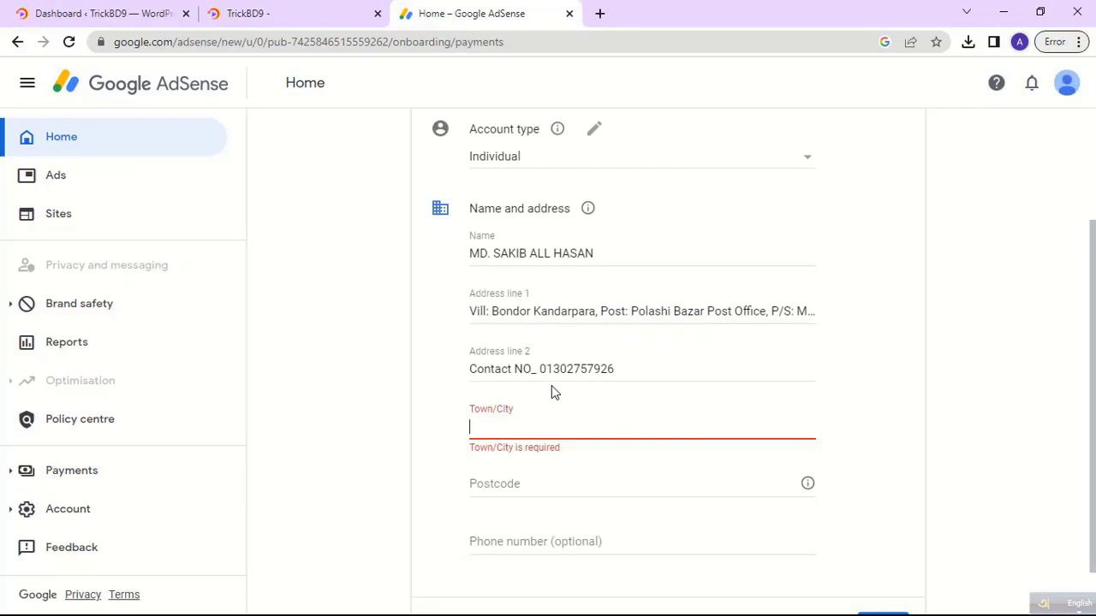
Paste the city into Town/City and type the postcode.
right_click(494, 427)
click(552, 296)
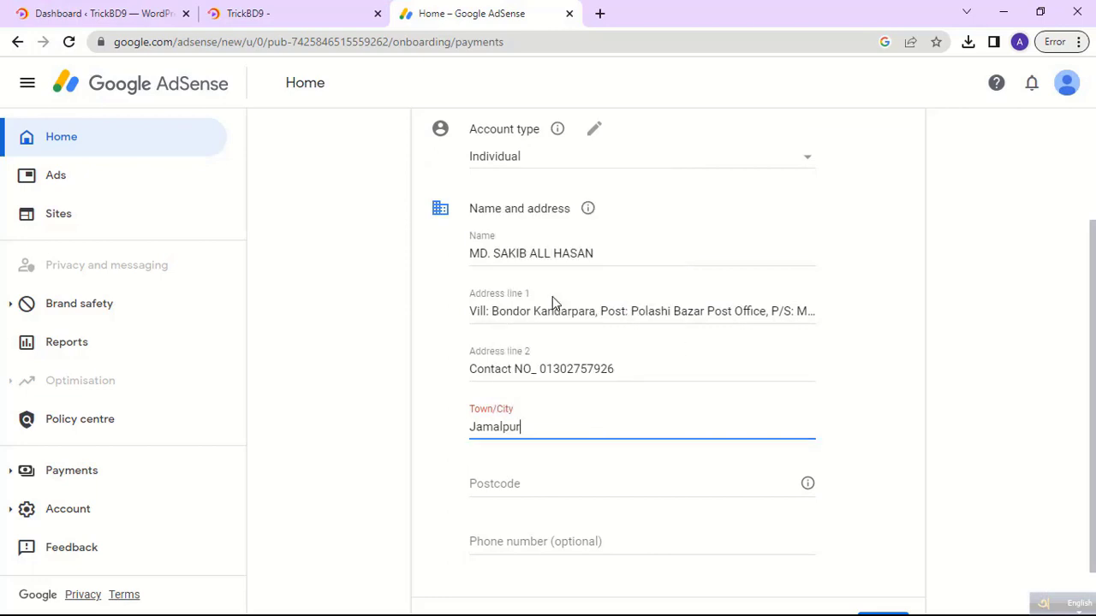
click(514, 483)
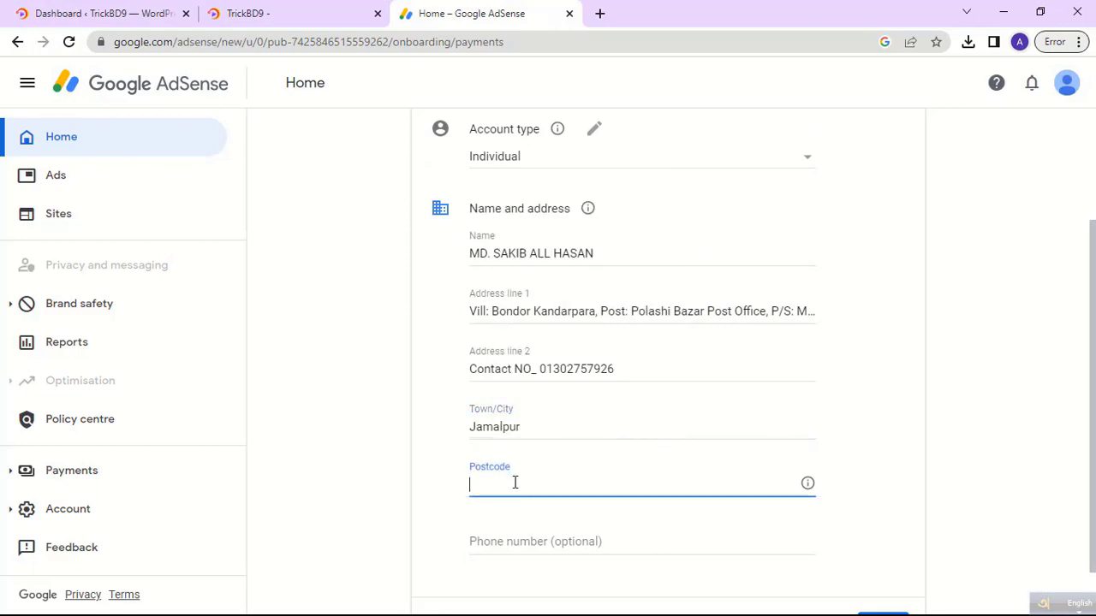
text(2012)
drag(515, 482, 448, 488)
Check the id card image on the desktop, then return to the AdSense payments form.
click(1003, 12)
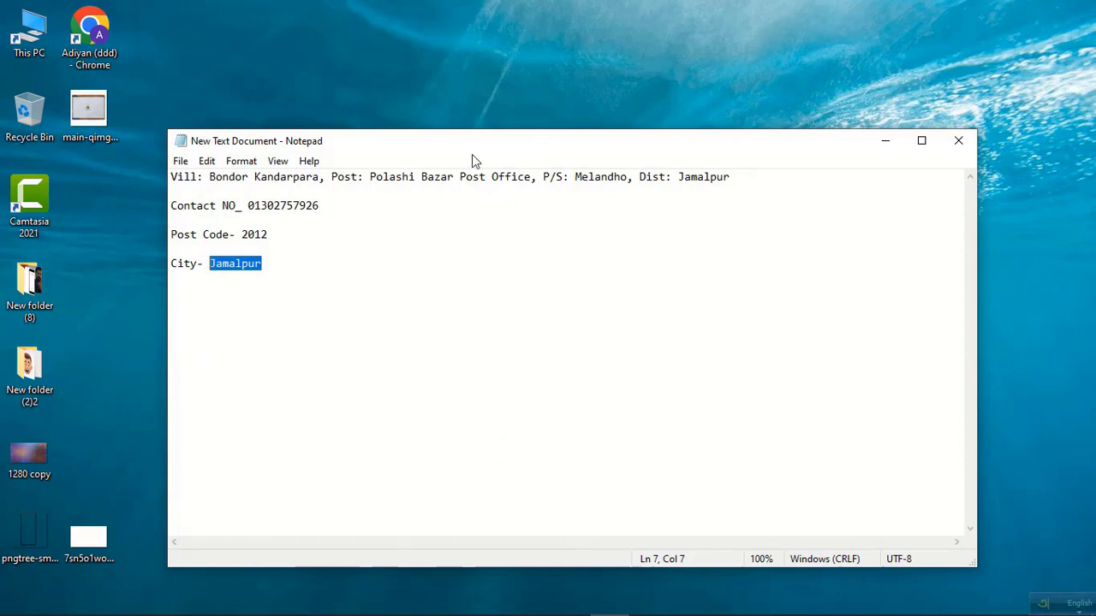
drag(475, 144, 530, 340)
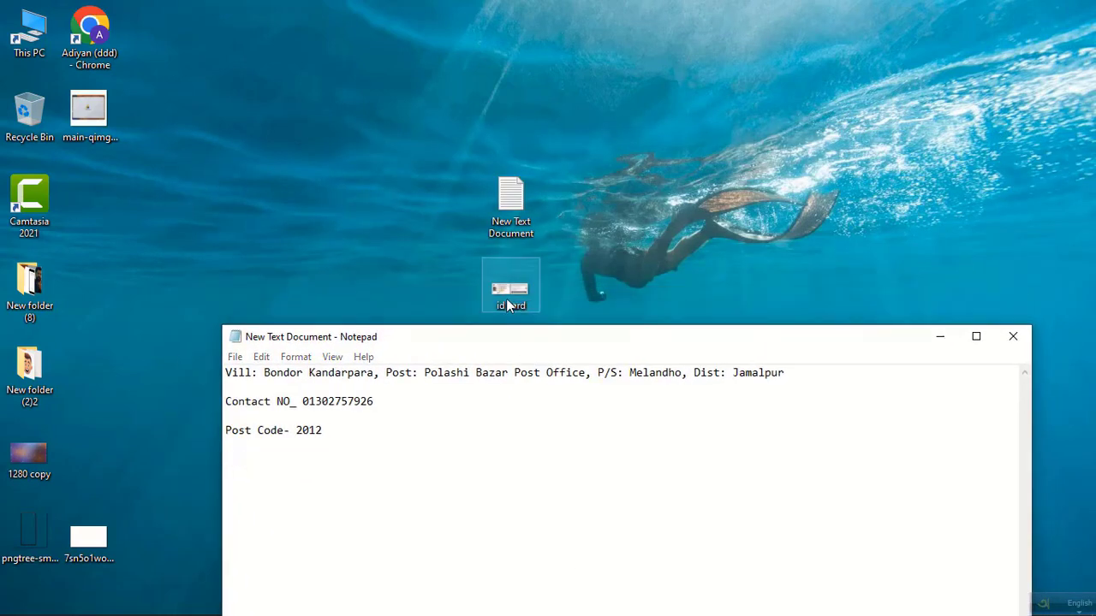
click(508, 299)
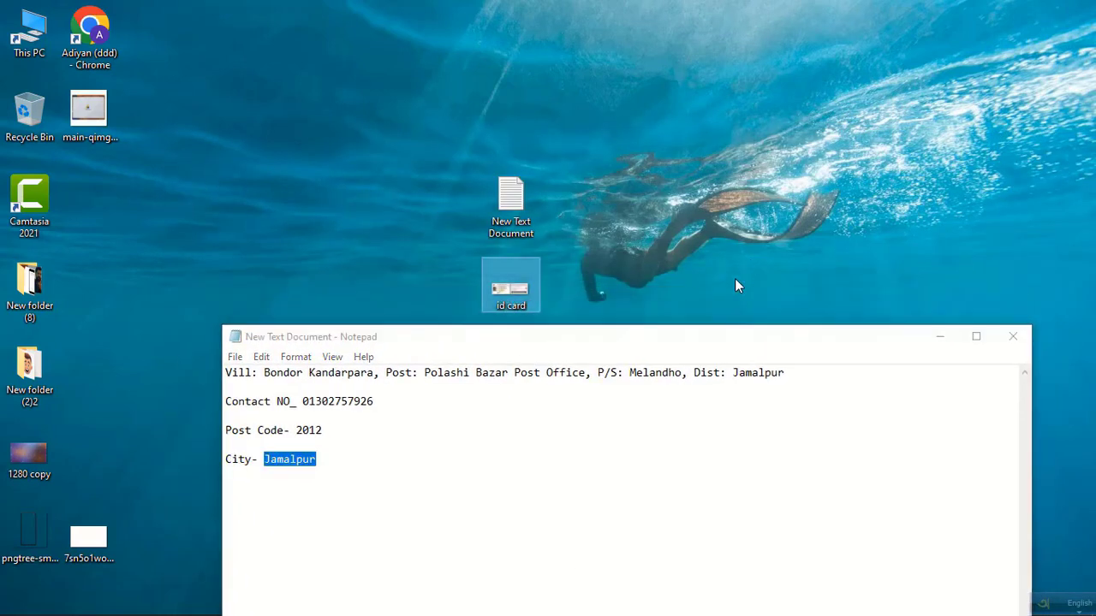
key(Return)
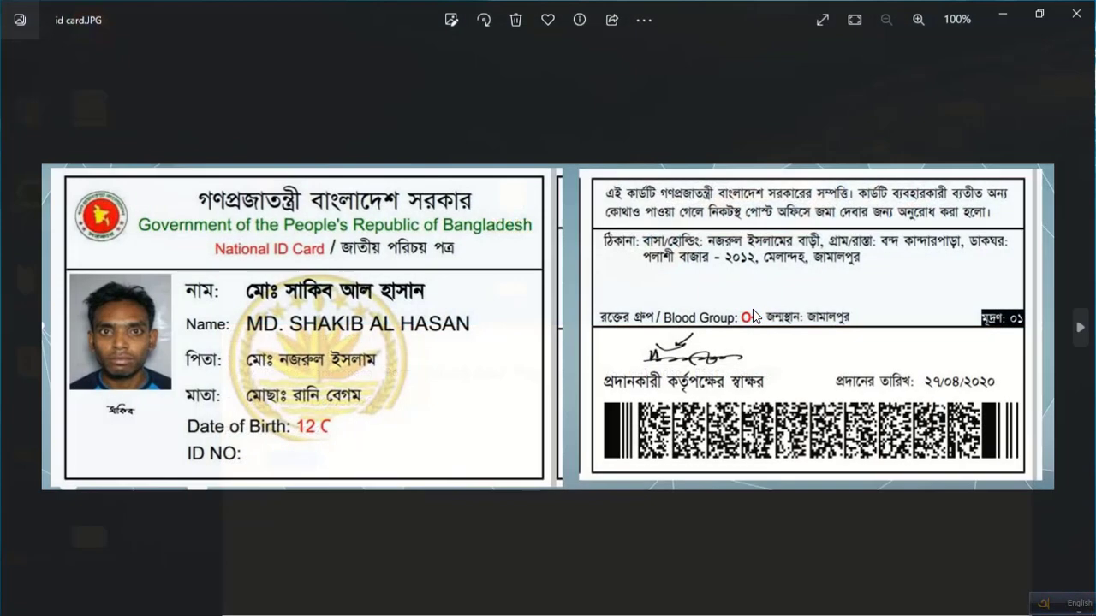
scroll(755, 316, up, 1)
scroll(755, 316, up, 3)
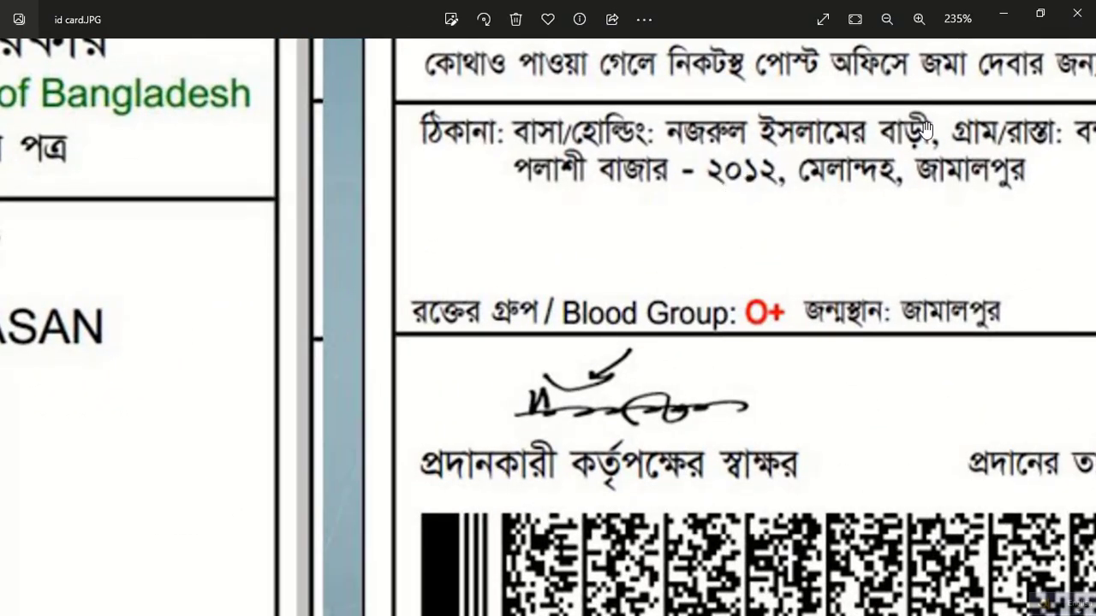
click(1077, 15)
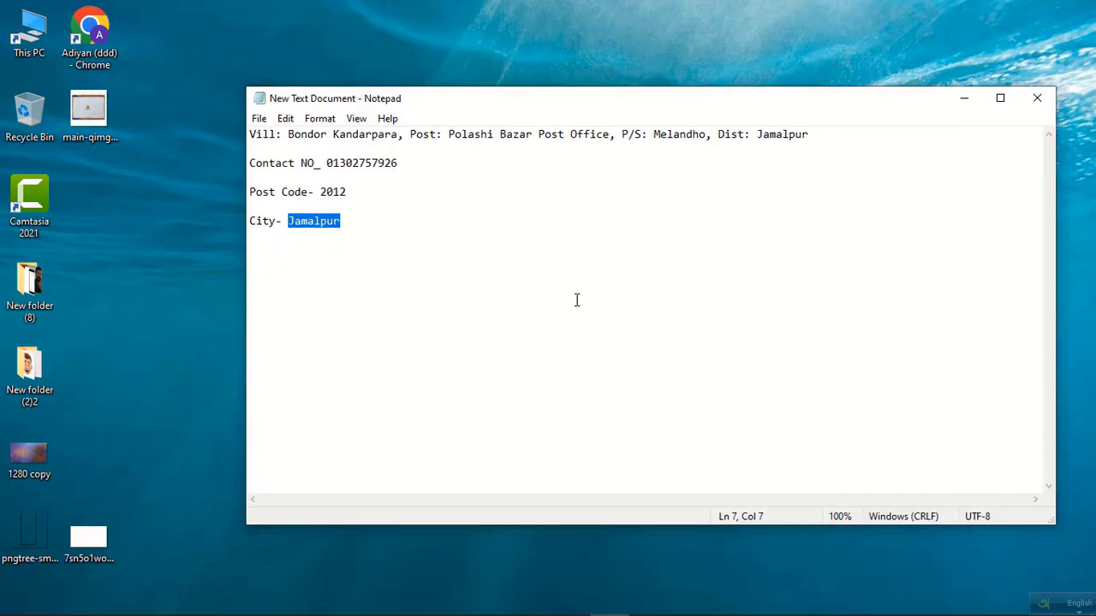
mouse_move(491, 599)
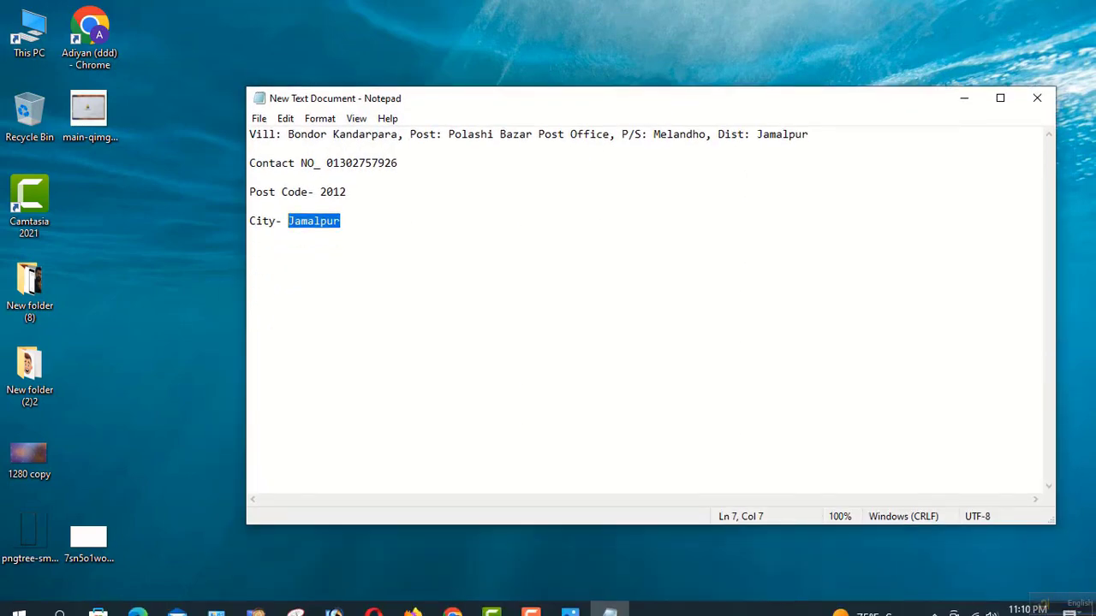
click(452, 599)
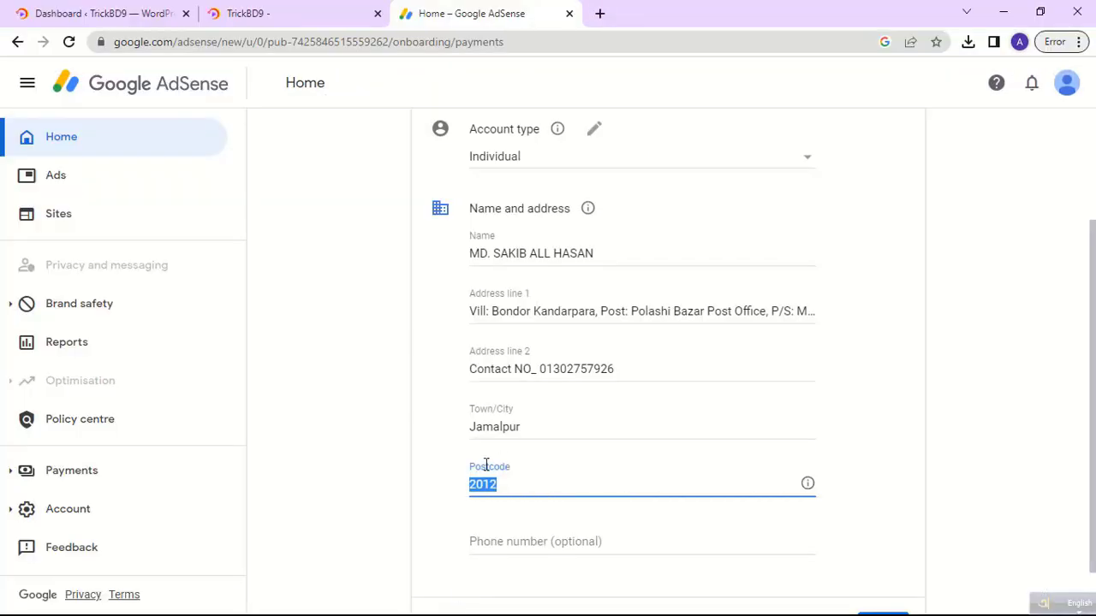
Leave the optional phone number empty and submit the customer information.
scroll(597, 470, down, 1)
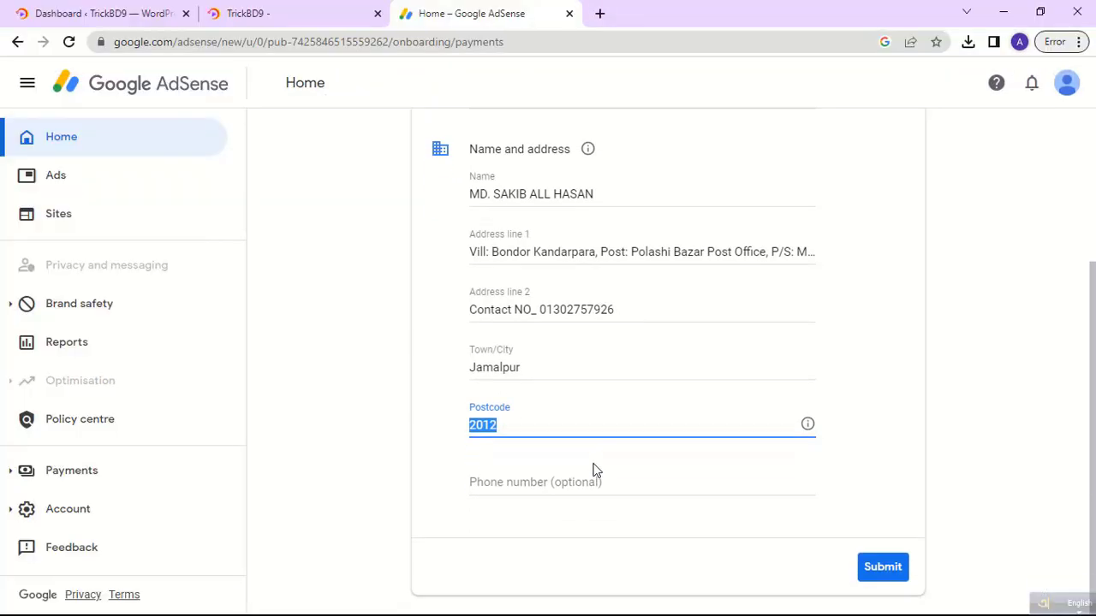
drag(610, 482, 554, 485)
click(549, 487)
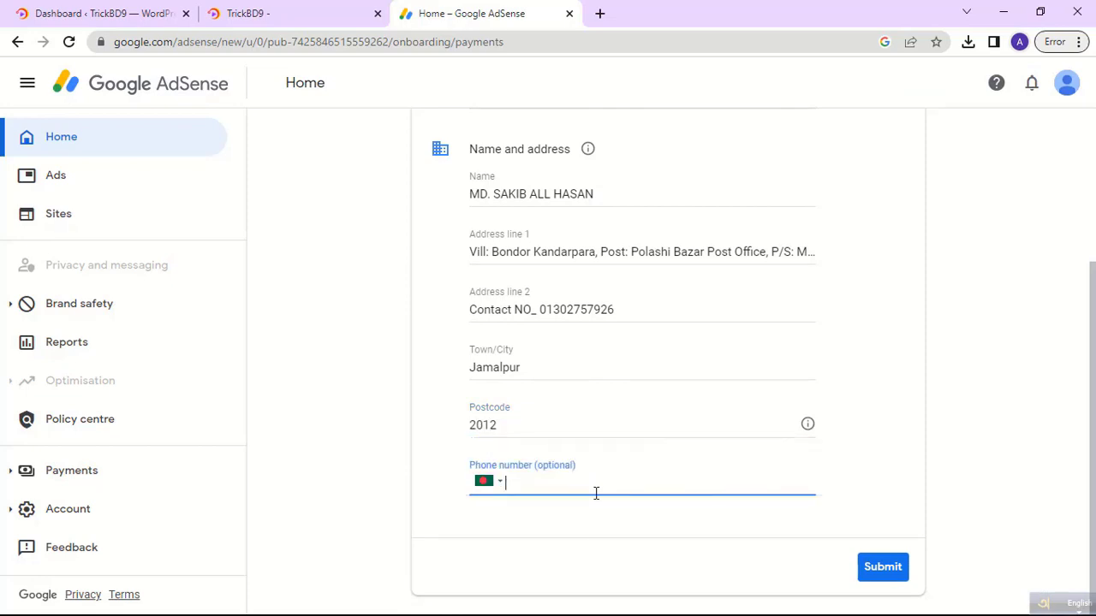
click(553, 520)
scroll(547, 481, up, 3)
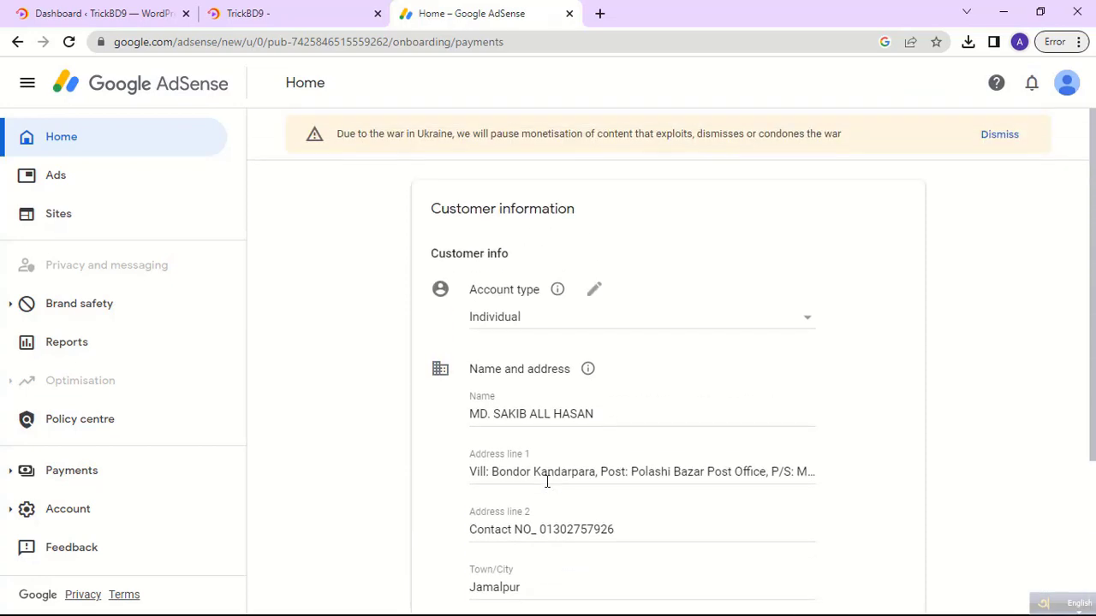
scroll(547, 481, down, 3)
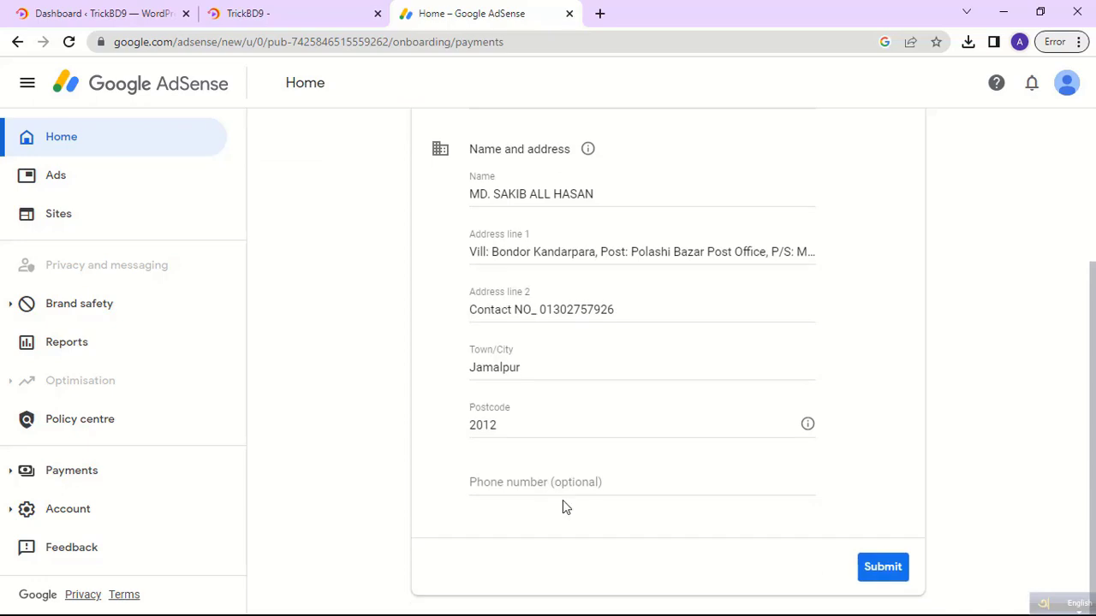
click(884, 571)
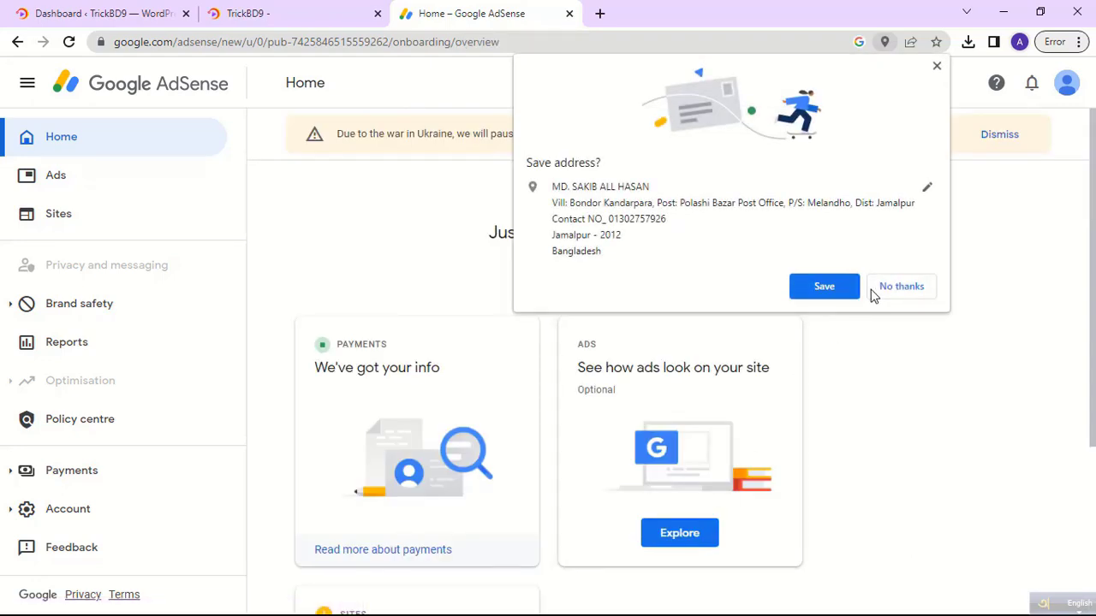
Decline Chrome's save-address offer and choose Explore on the Ads card for trickbd9.com.
click(888, 291)
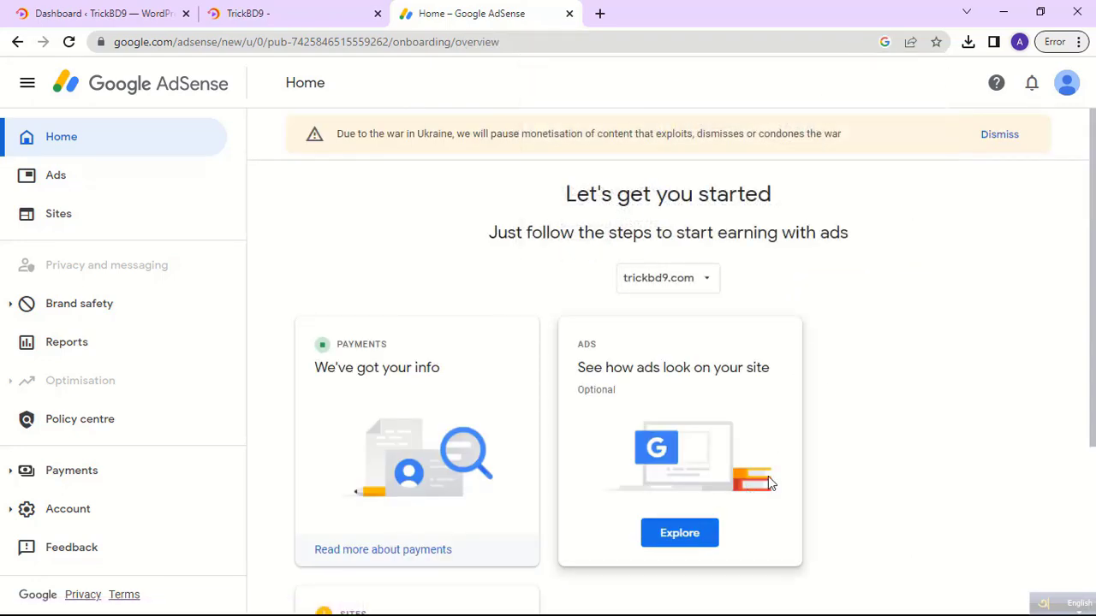
scroll(848, 454, down, 2)
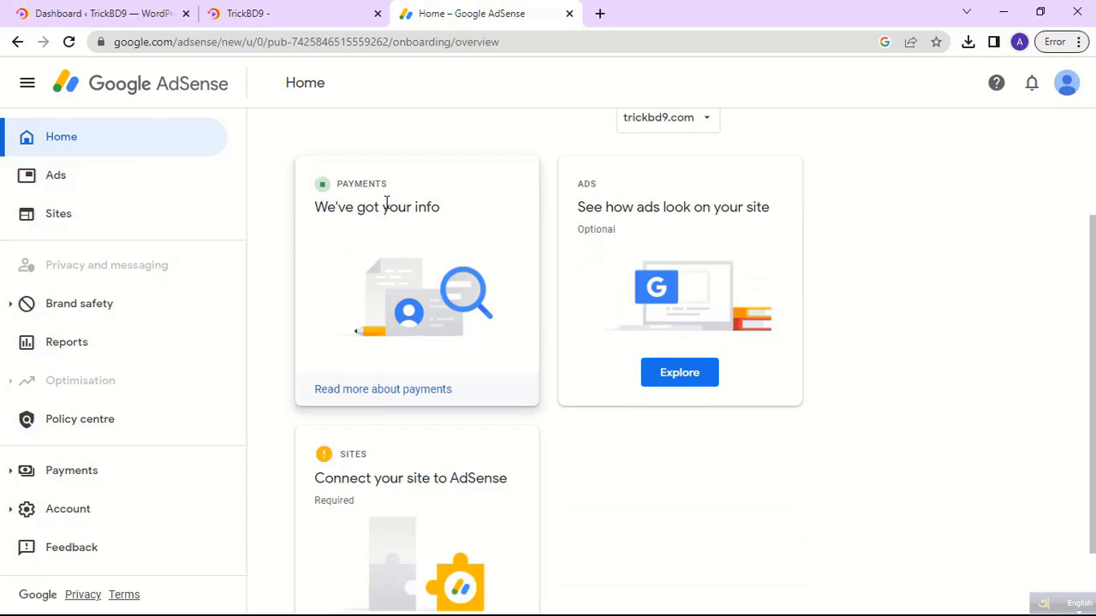
scroll(599, 360, up, 1)
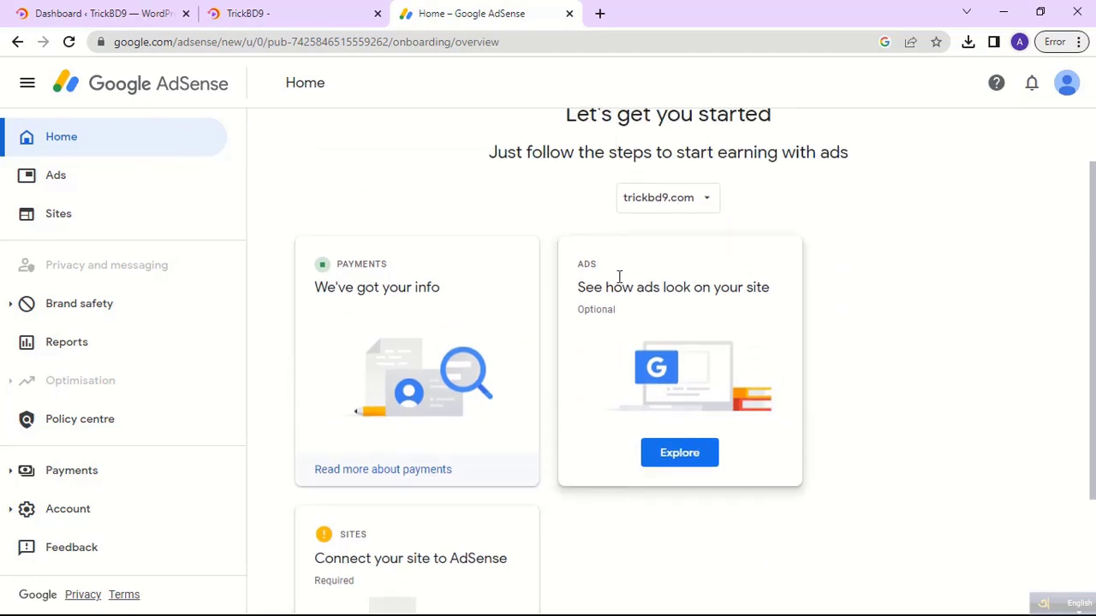
scroll(630, 376, down, 1)
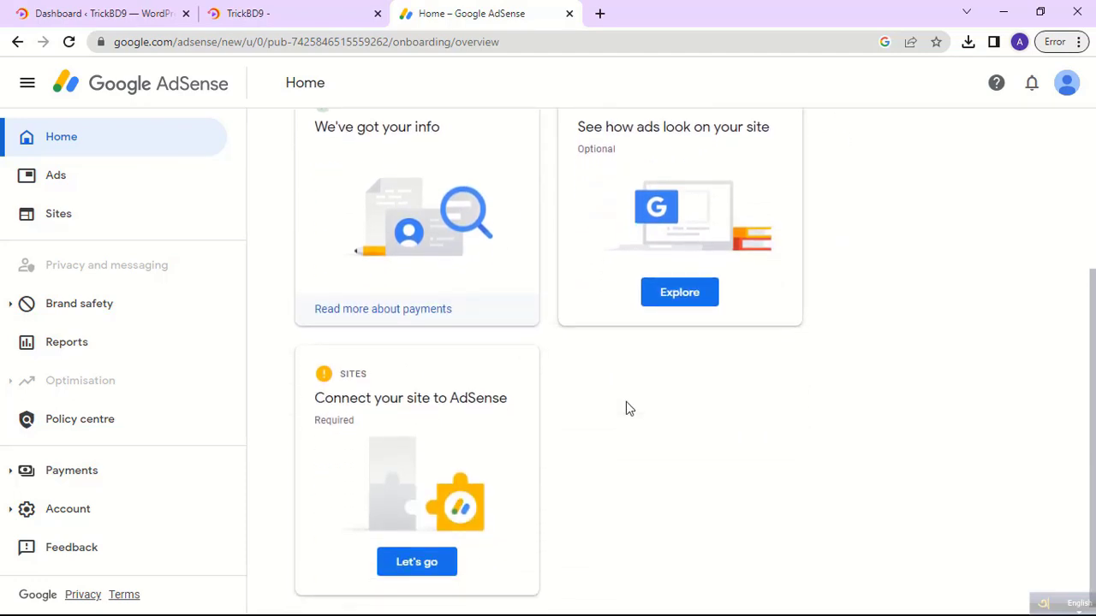
click(690, 380)
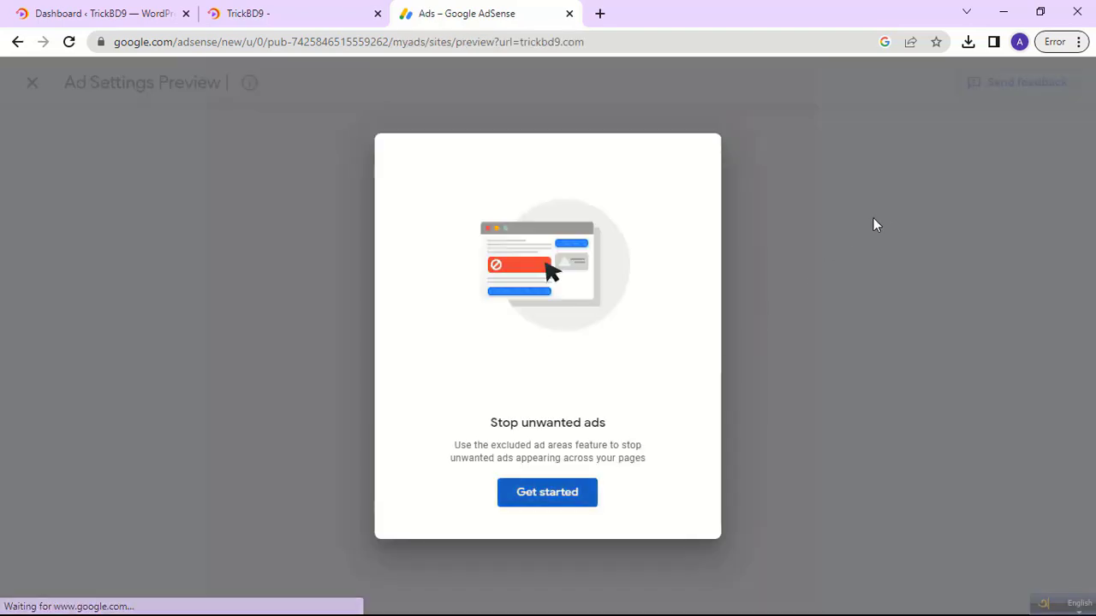
Turn on the Auto ads toggle for trickbd9.com and apply it to the site now.
click(528, 495)
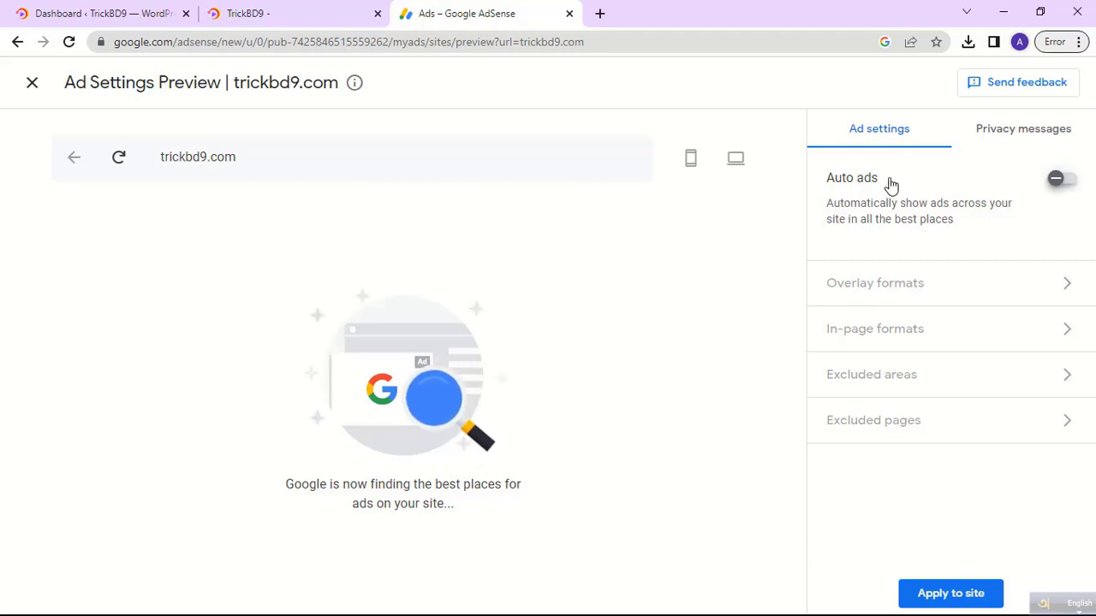
drag(890, 182, 926, 190)
click(929, 188)
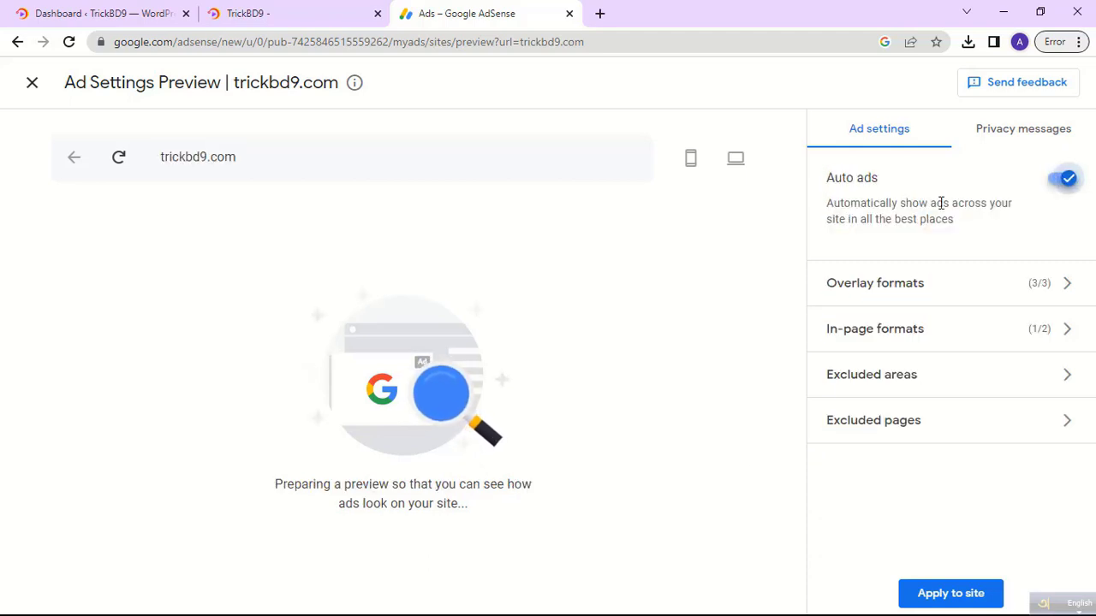
click(948, 595)
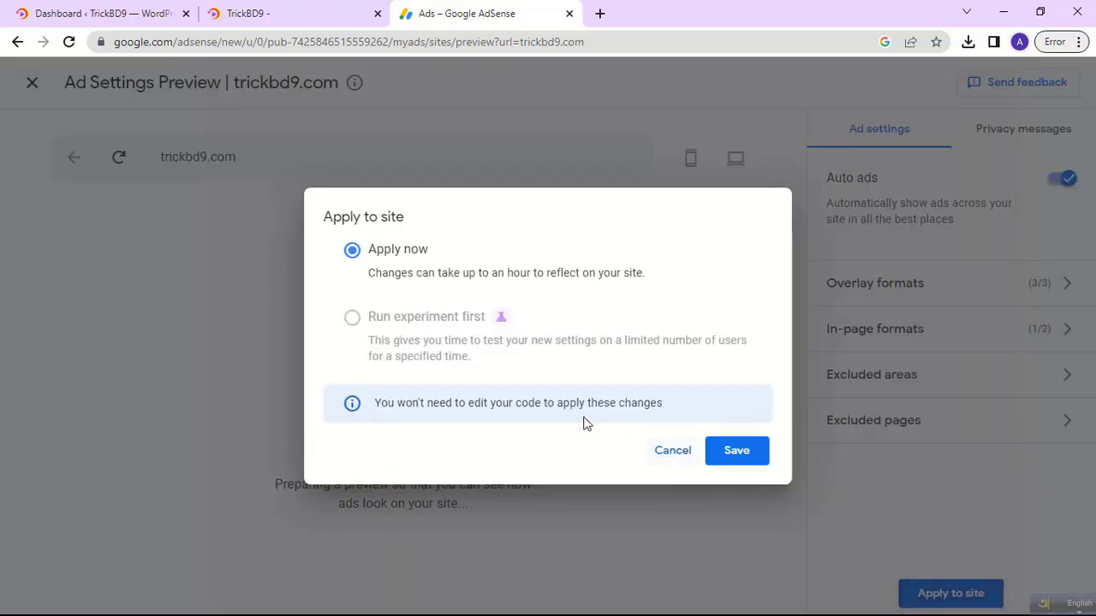
click(738, 454)
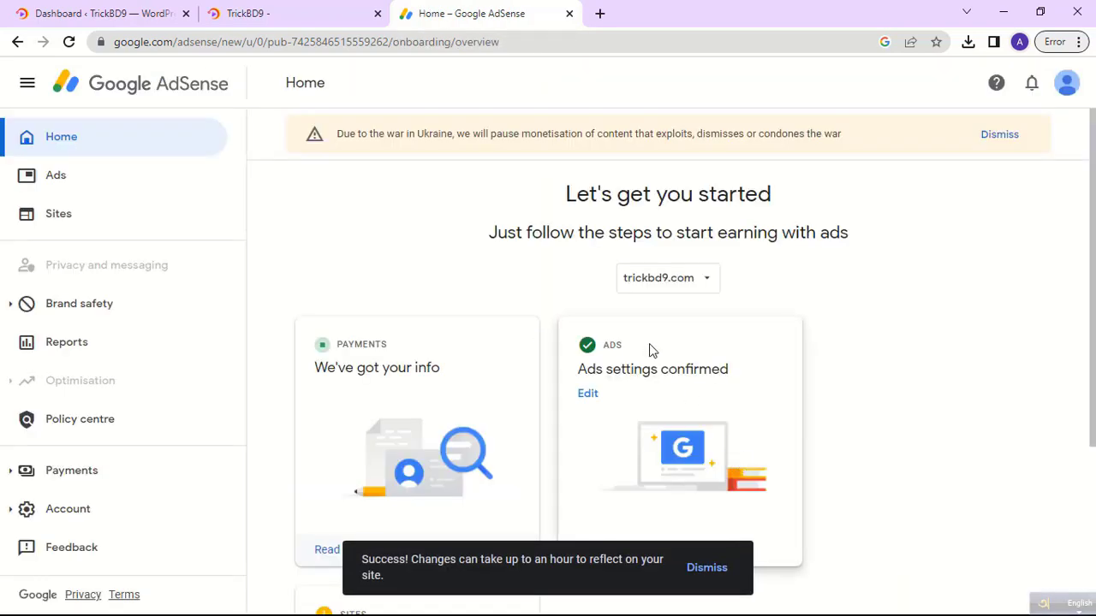
Dismiss the Ukraine war notice and choose Let's go on the 'Connect your site to AdSense' card.
drag(652, 349, 589, 352)
click(998, 135)
scroll(677, 462, down, 3)
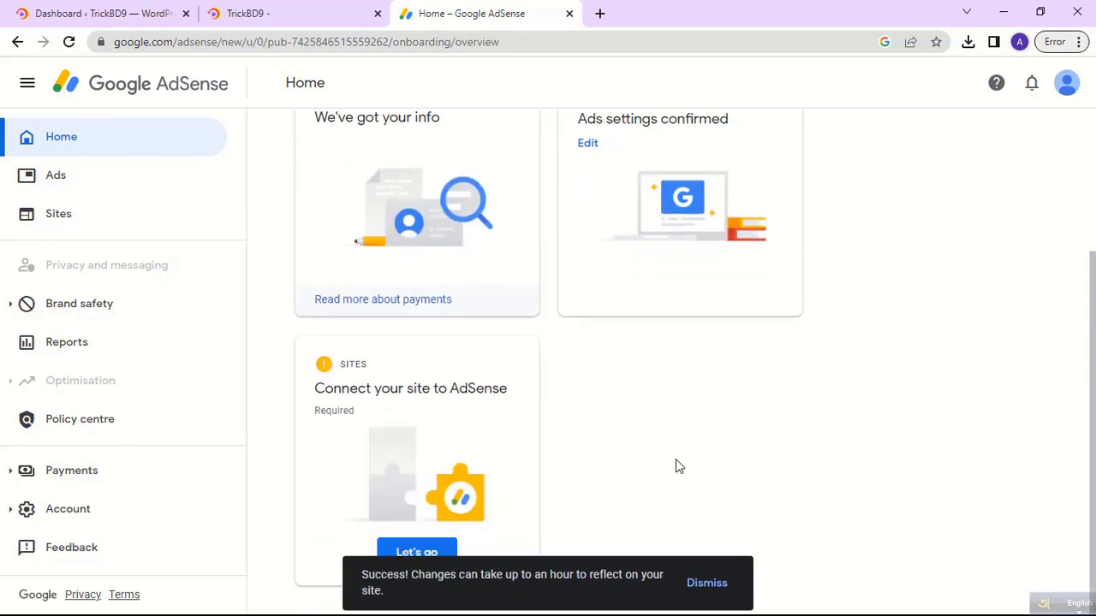
drag(382, 369, 319, 375)
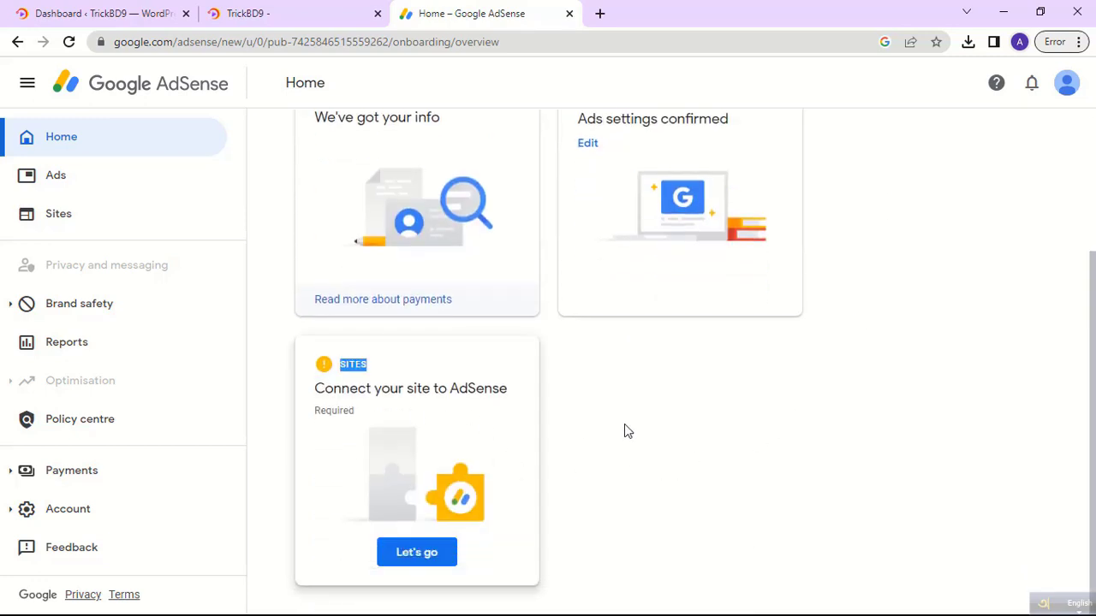
scroll(654, 435, up, 2)
drag(418, 269, 314, 268)
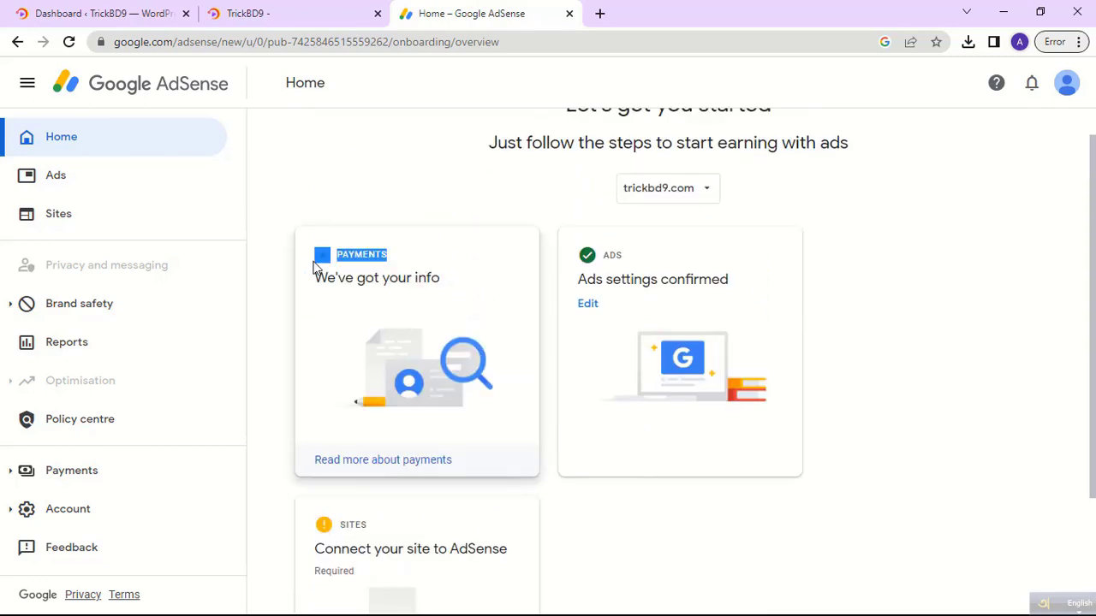
drag(618, 255, 600, 255)
scroll(506, 422, down, 2)
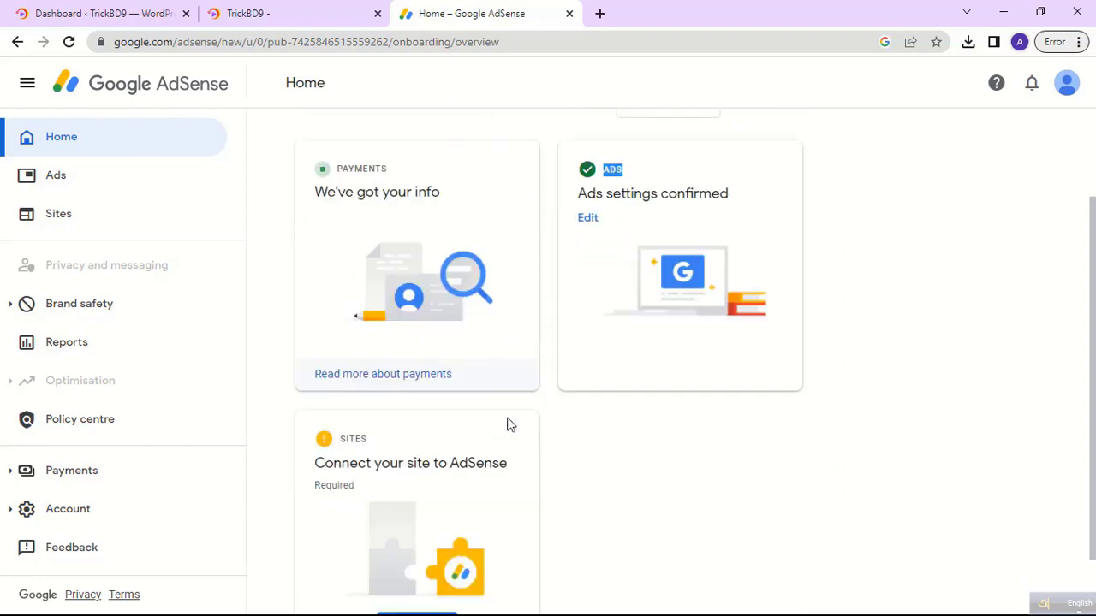
drag(370, 370, 331, 370)
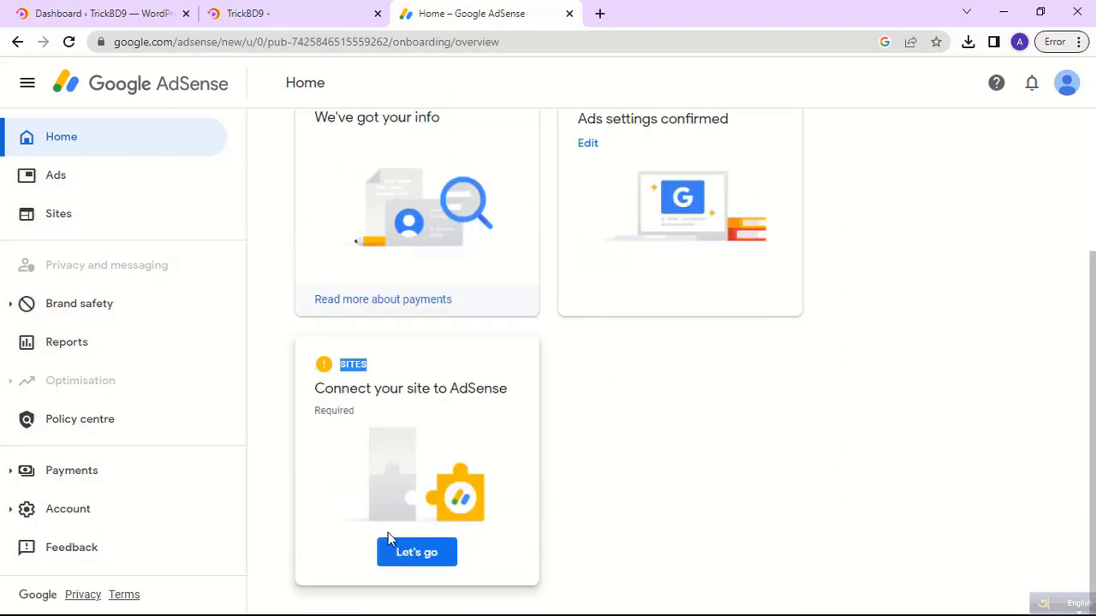
click(428, 552)
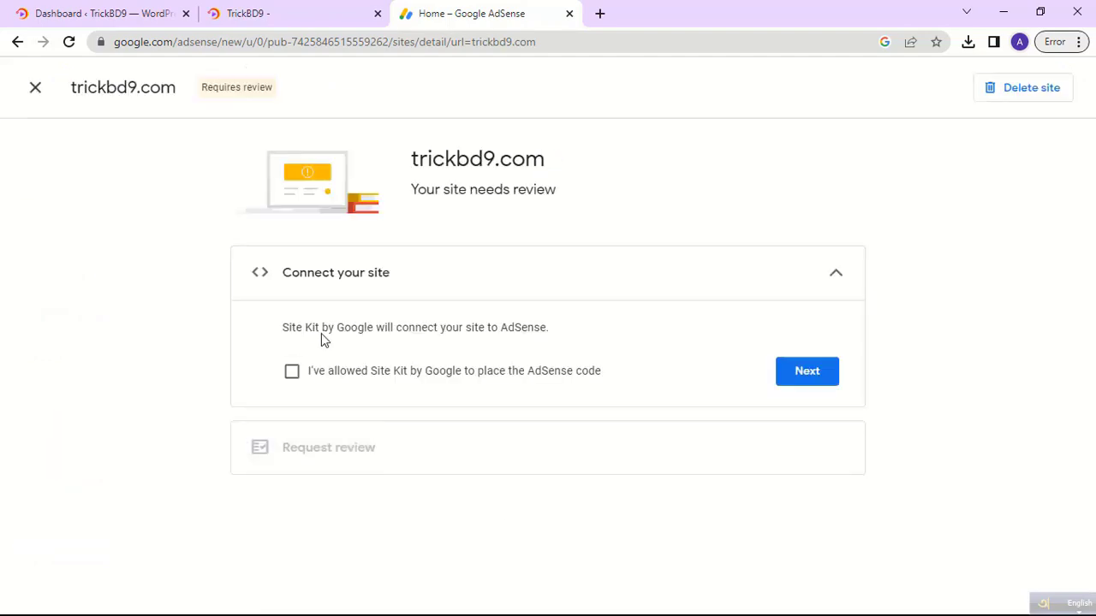
Confirm Site Kit by Google has placed the AdSense code and continue with Next.
drag(402, 282, 283, 301)
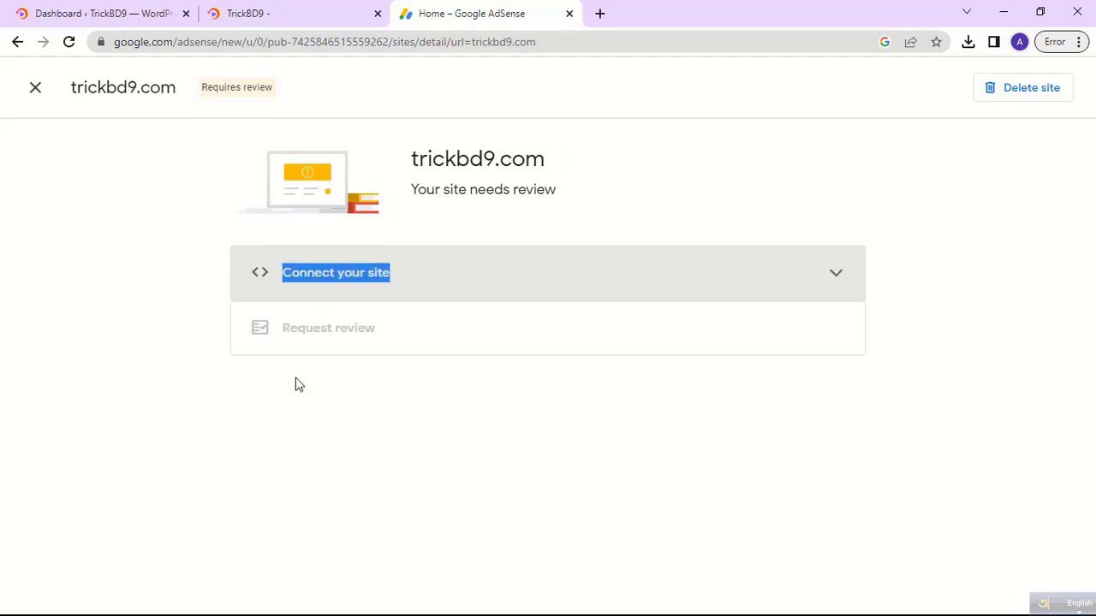
click(344, 289)
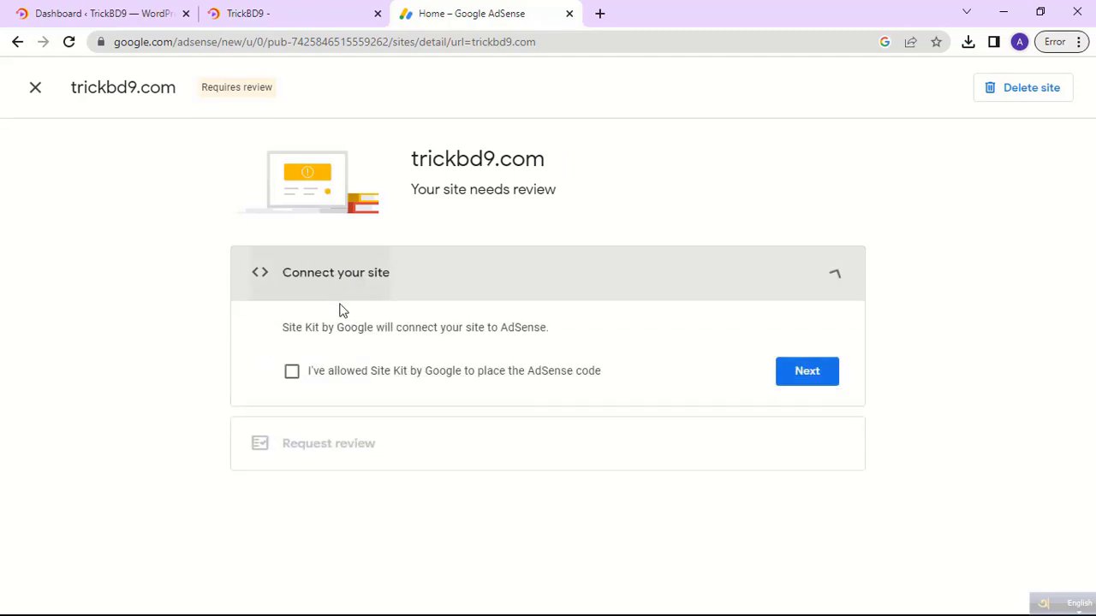
click(292, 374)
click(807, 370)
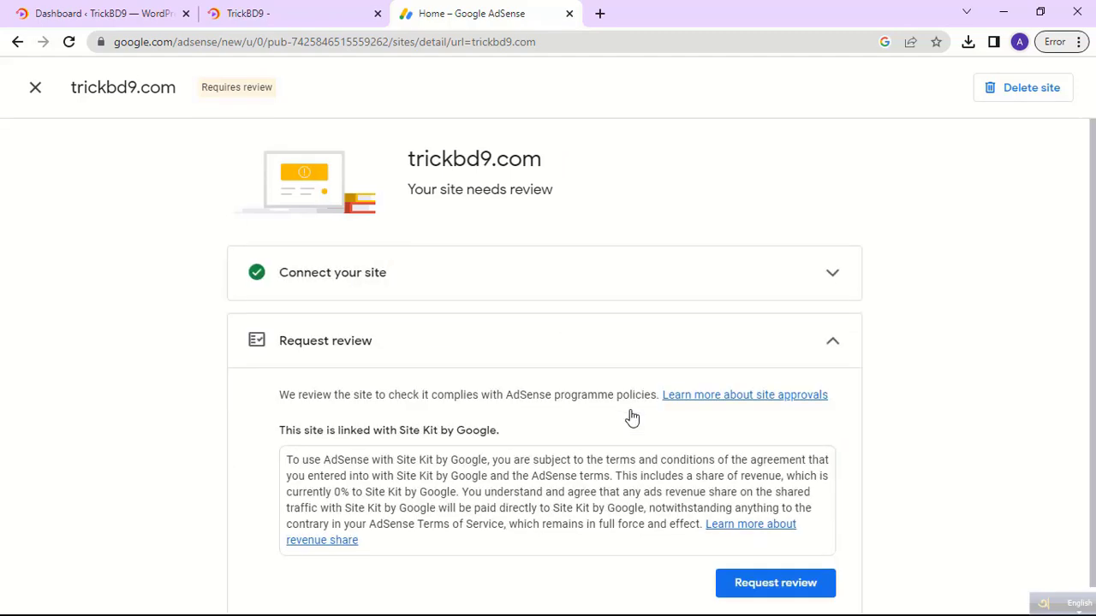
Request review for trickbd9.com, then go to the ad settings for sites.
scroll(599, 445, down, 1)
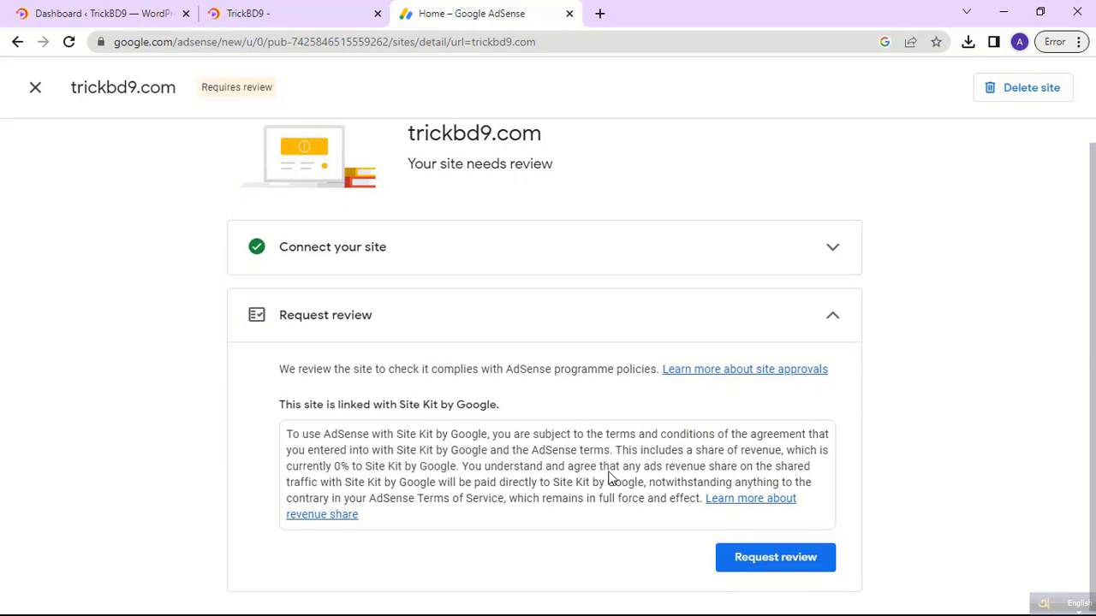
click(774, 556)
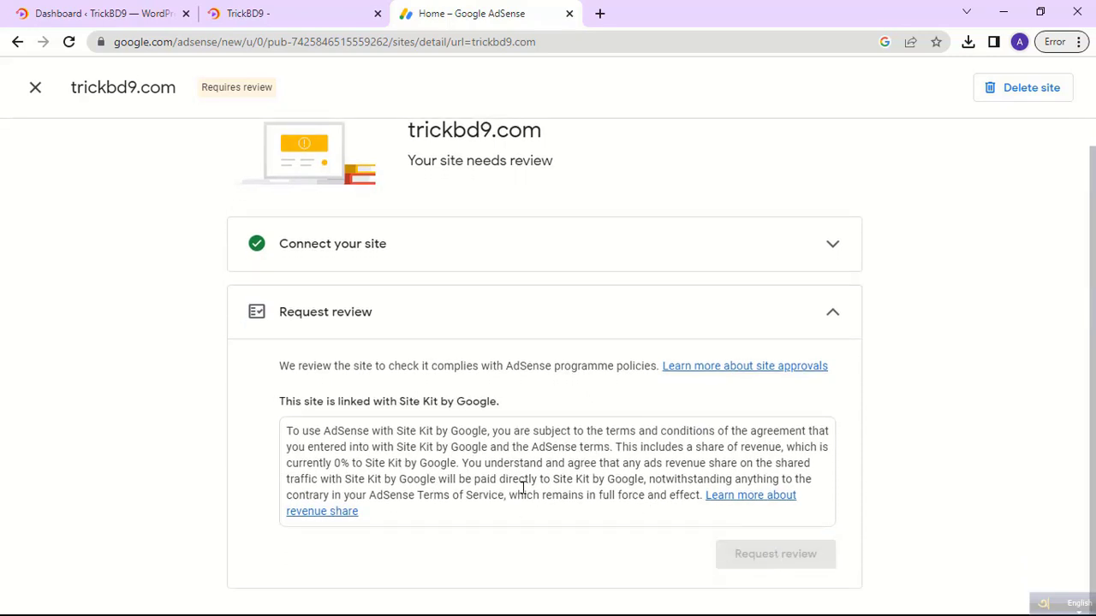
scroll(522, 487, down, 5)
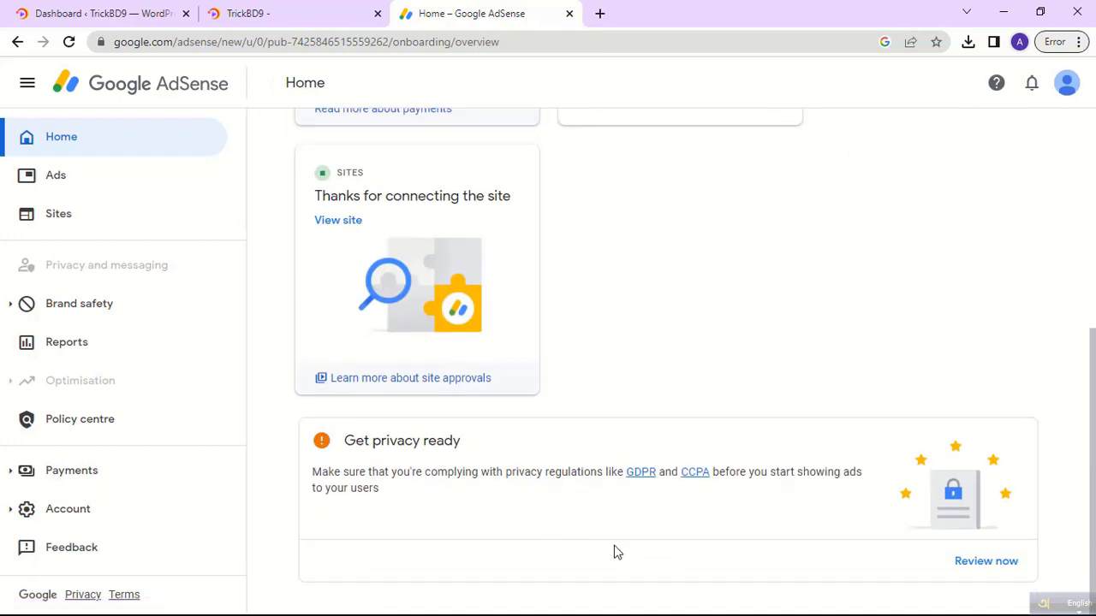
scroll(614, 551, up, 5)
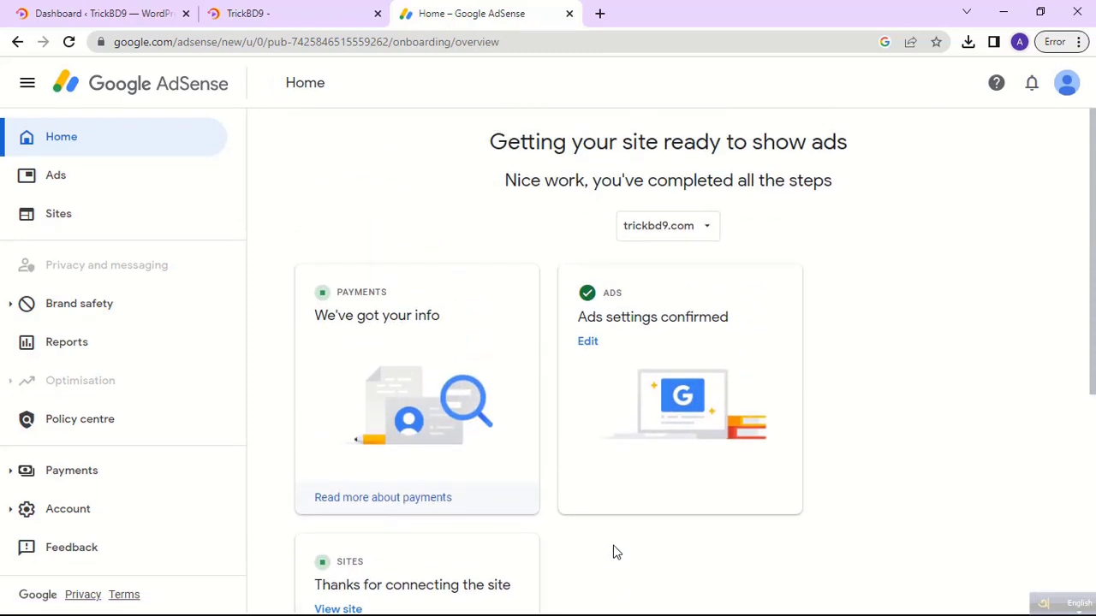
scroll(613, 551, down, 5)
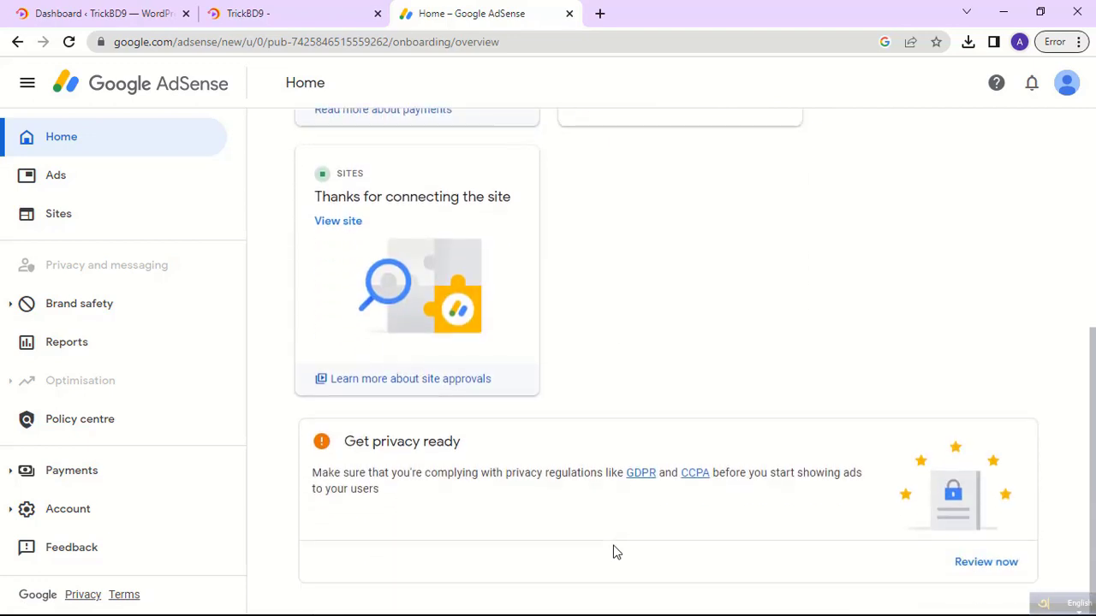
scroll(613, 551, up, 4)
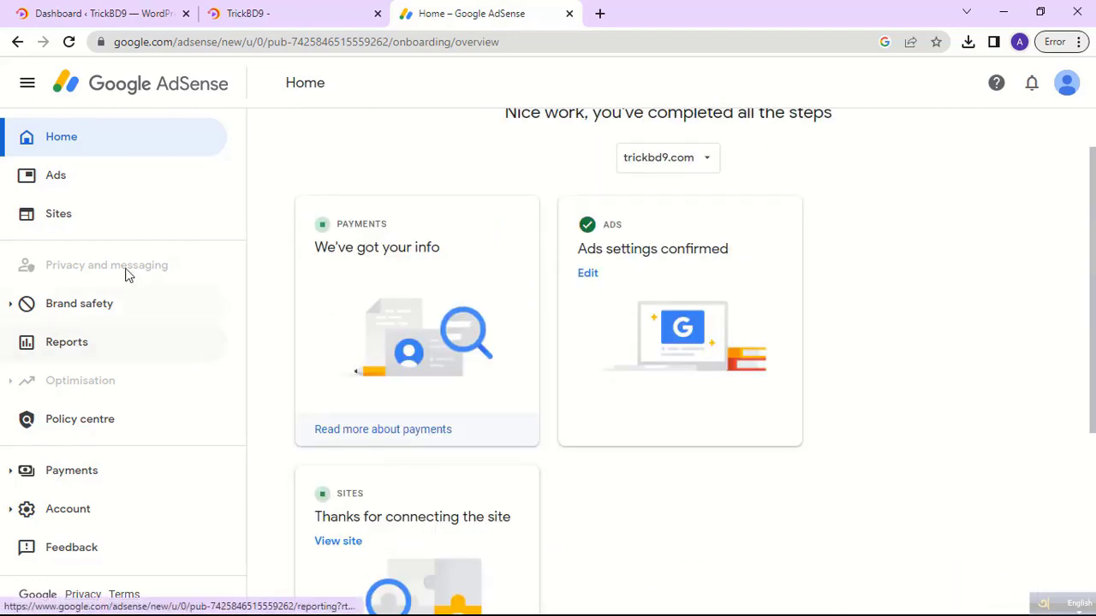
click(57, 178)
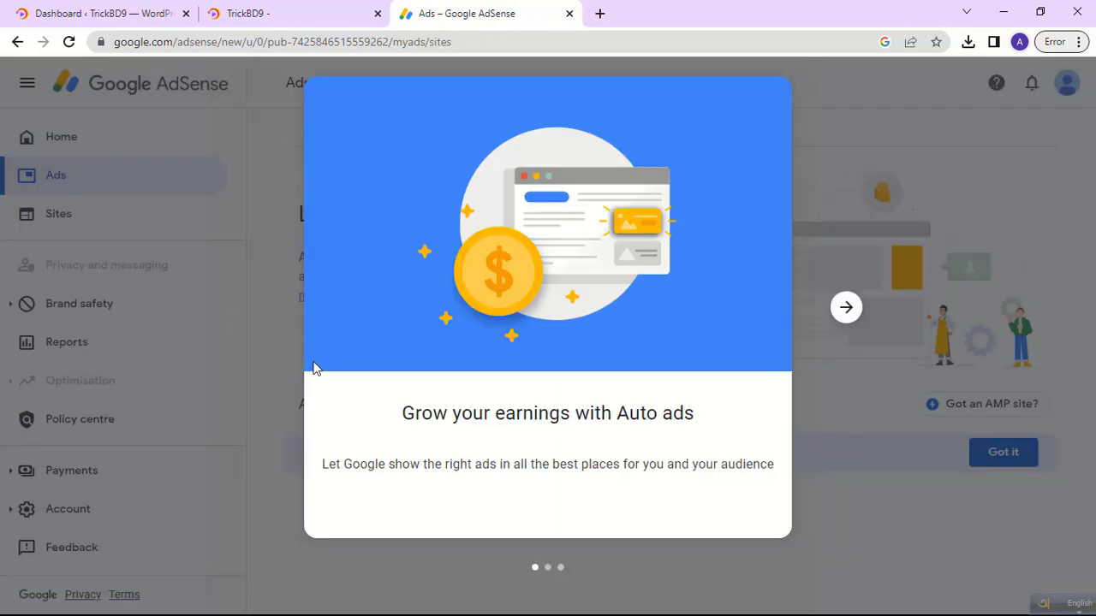
Step through and dismiss the Auto ads introduction slides.
click(848, 307)
click(847, 307)
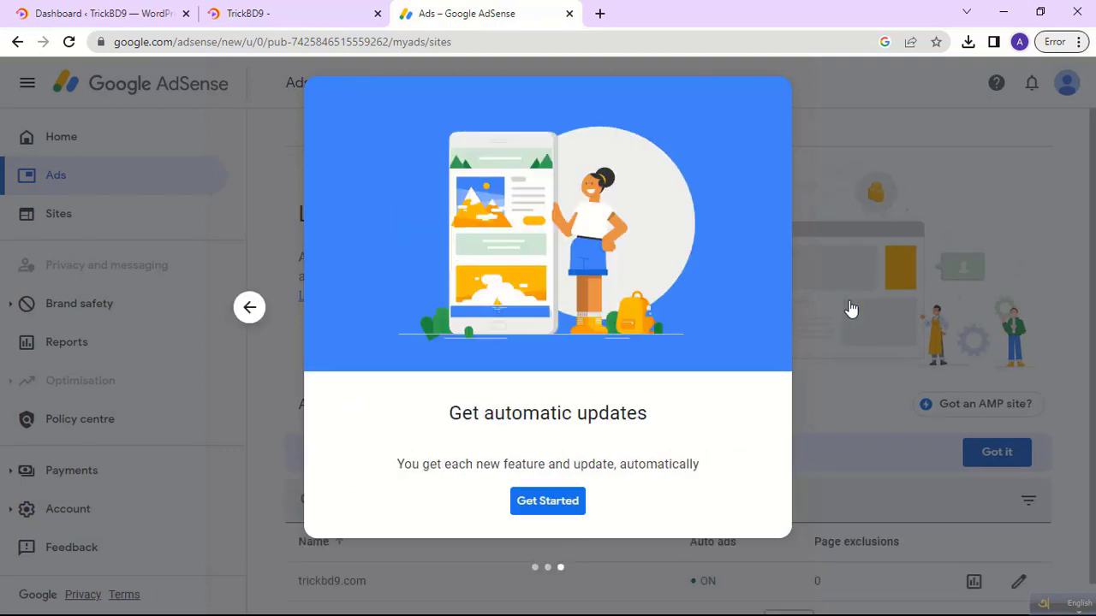
click(548, 503)
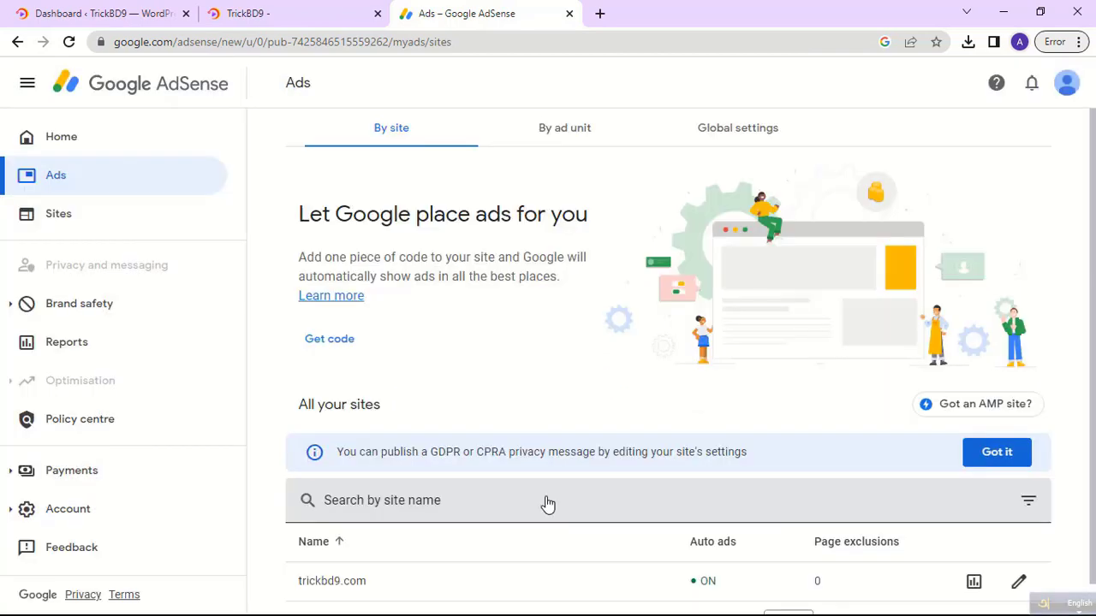
Show the Auto ads code snippet and copy the whole AdSense script.
scroll(547, 494, down, 1)
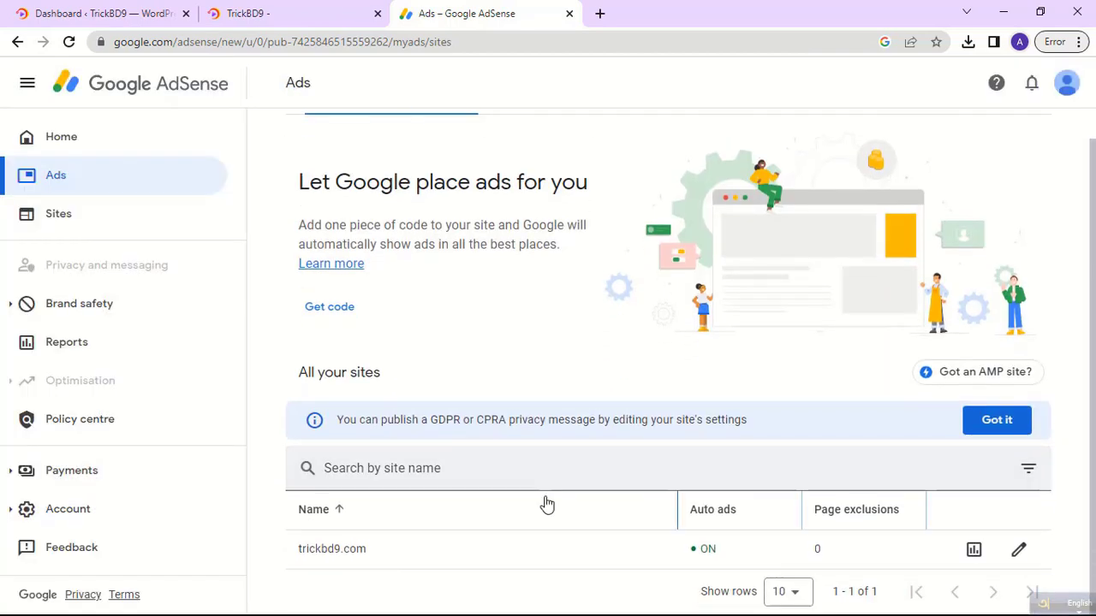
click(331, 310)
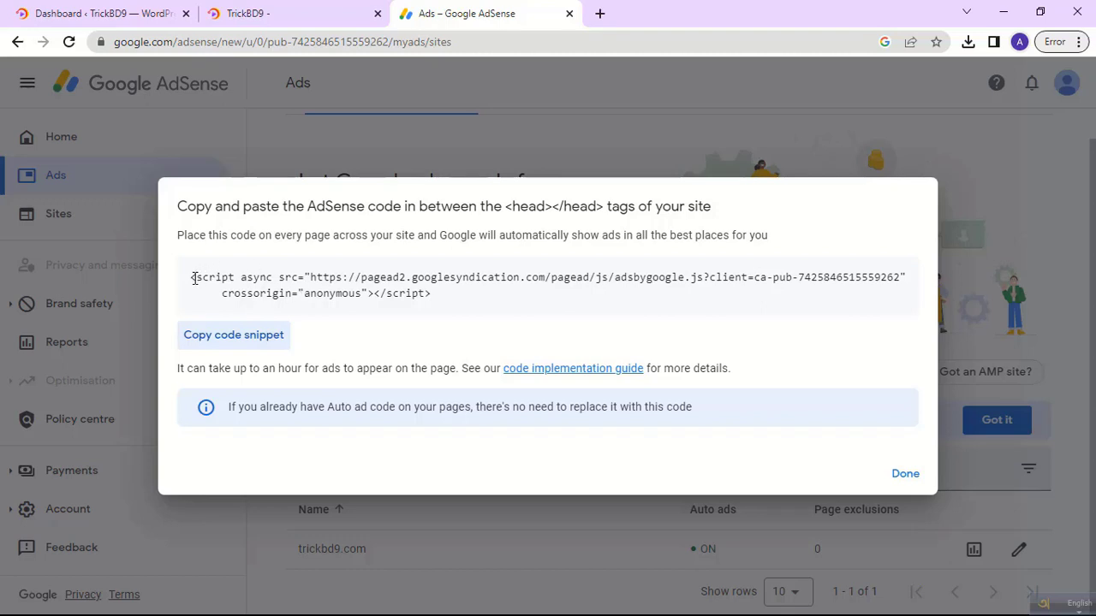
drag(191, 276, 449, 296)
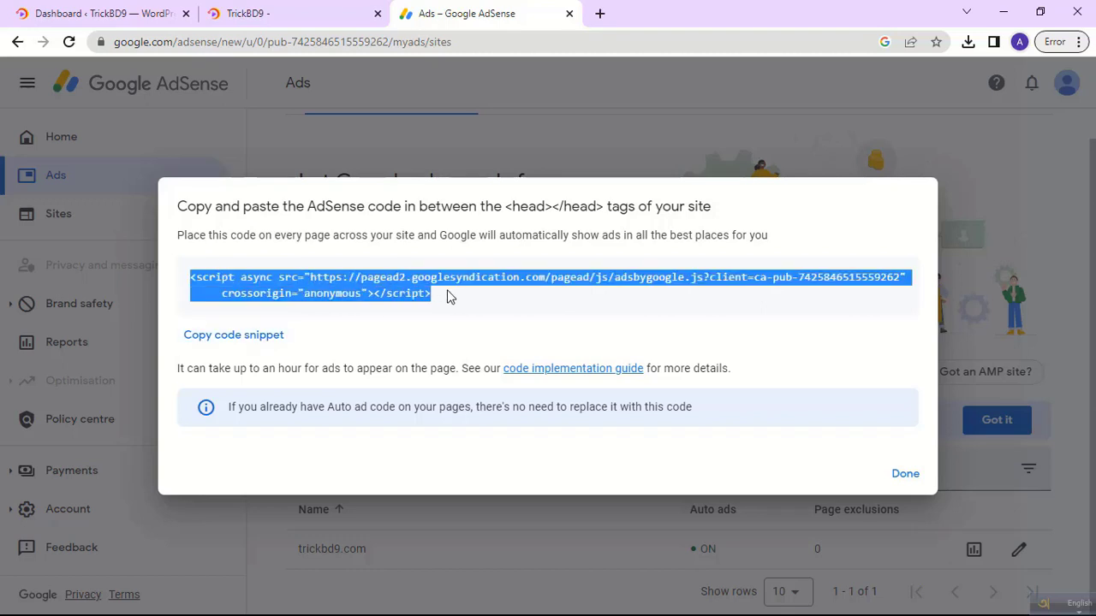
right_click(366, 293)
click(380, 302)
click(273, 14)
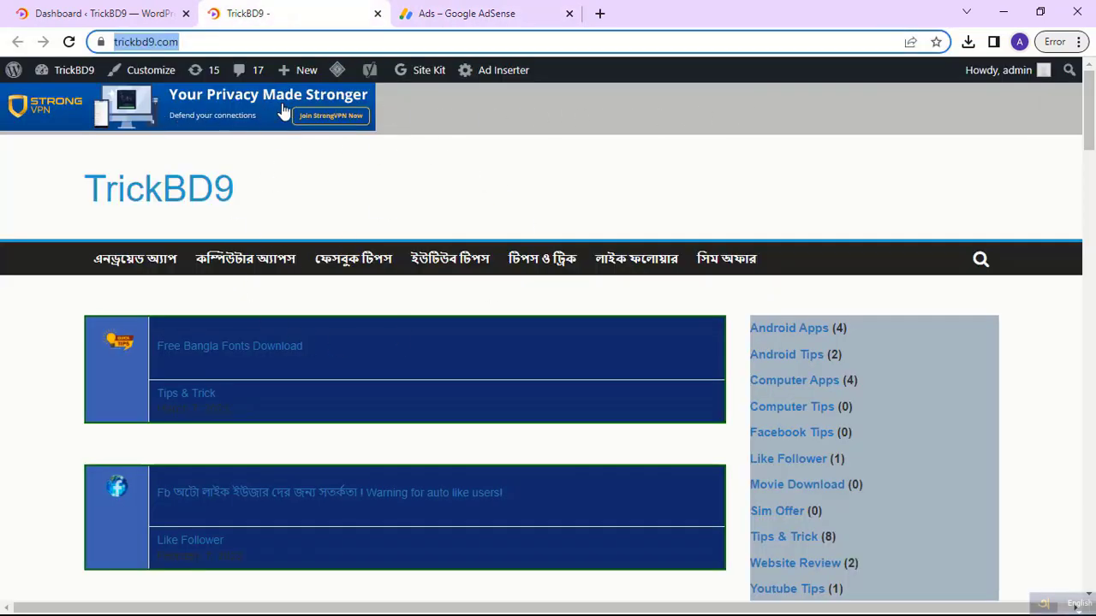
Open Plugins > Installed Plugins from the TrickBD9 WordPress dashboard.
click(95, 14)
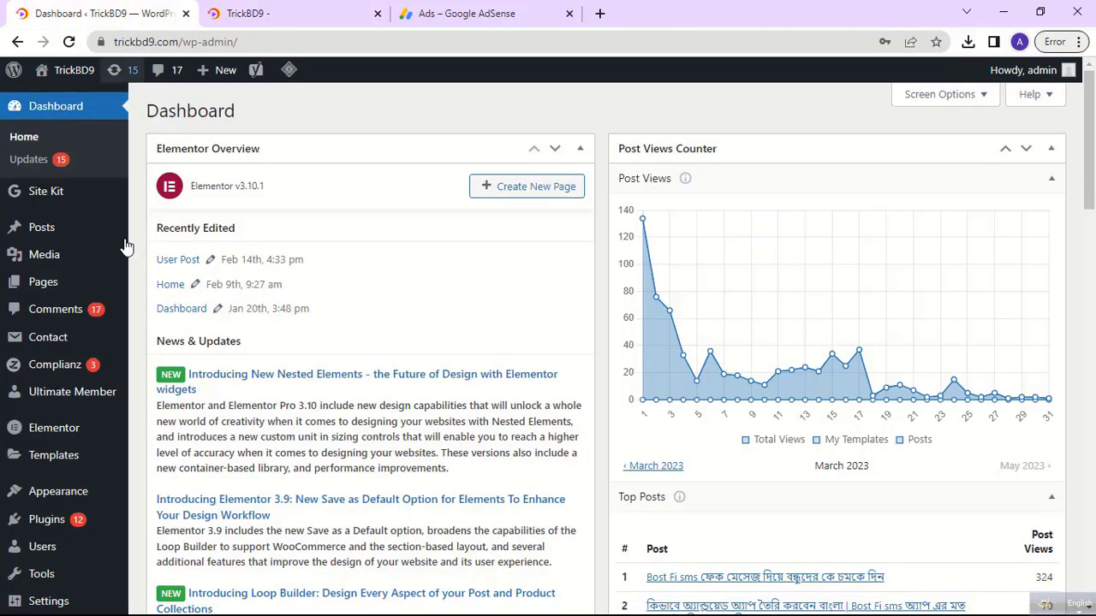
scroll(51, 359, down, 2)
mouse_move(72, 413)
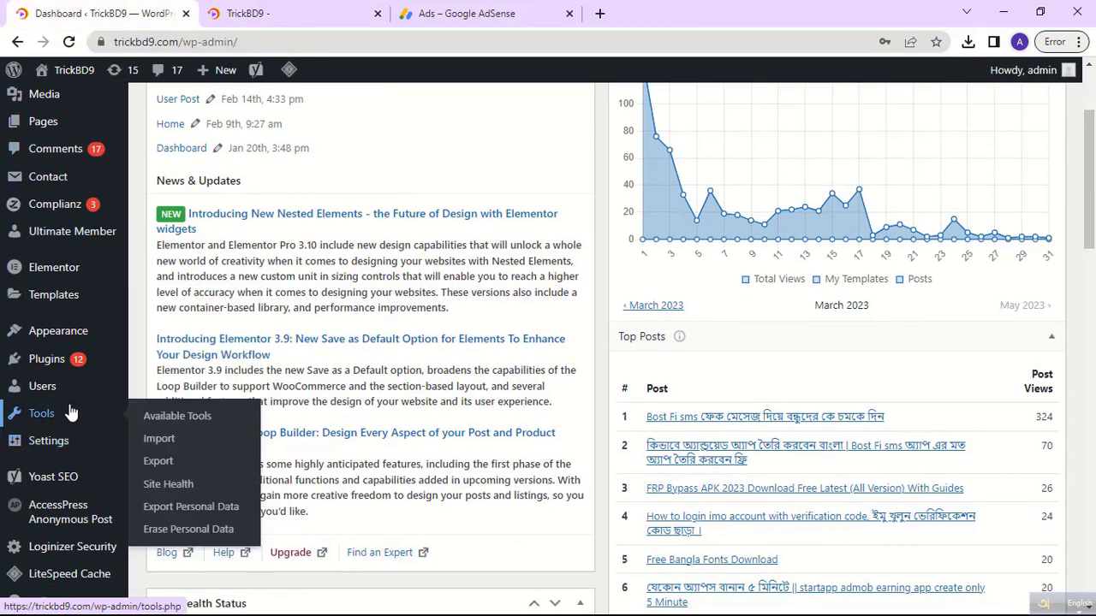
mouse_move(60, 366)
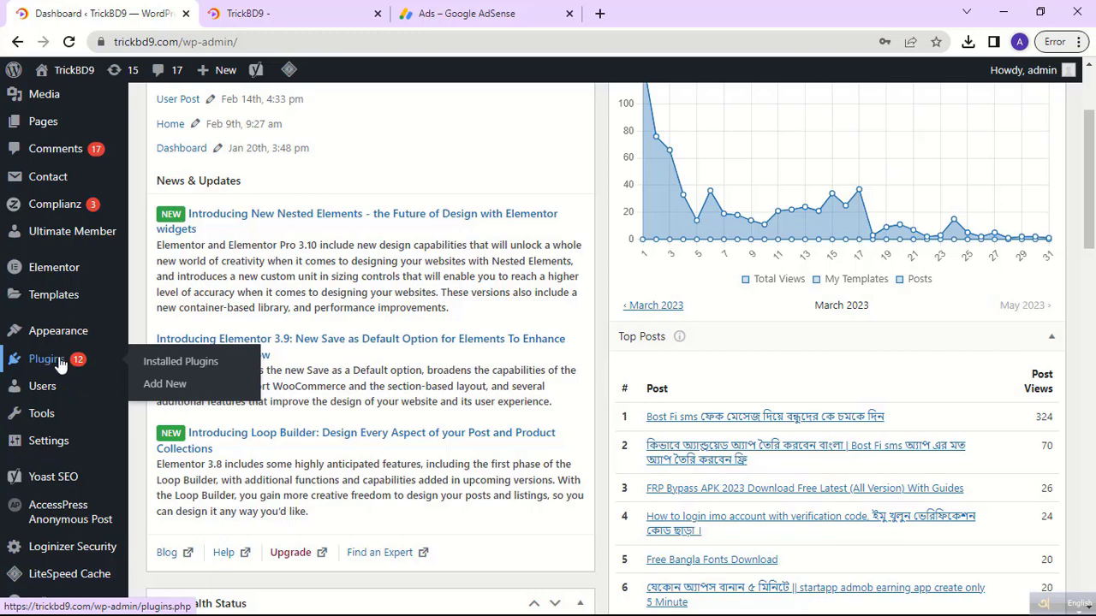
click(181, 364)
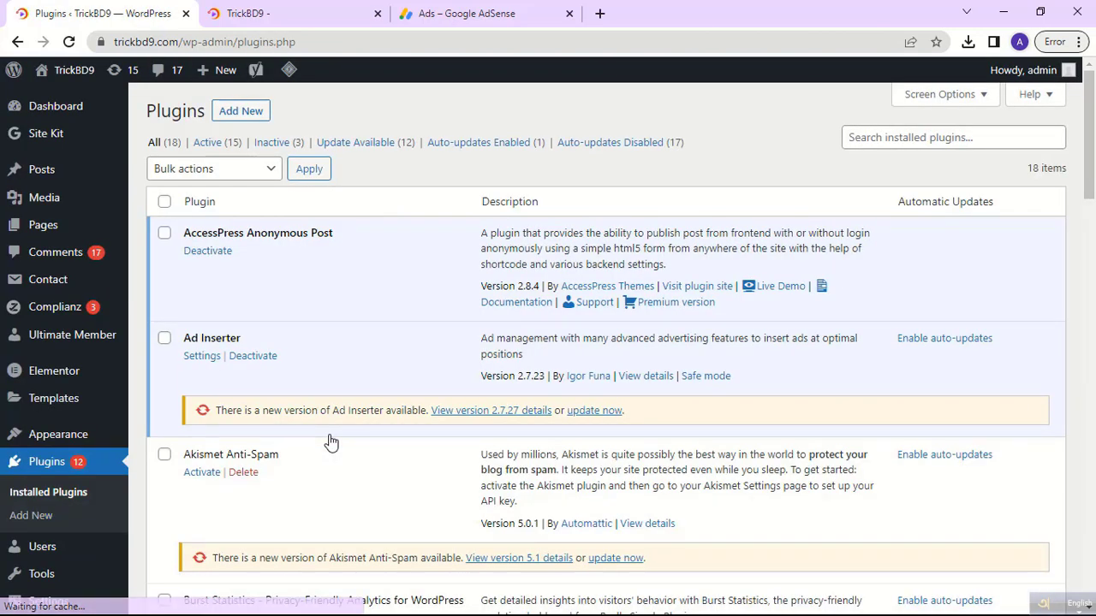
Find Ad Inserter in the installed plugins list and copy its name.
scroll(297, 410, down, 5)
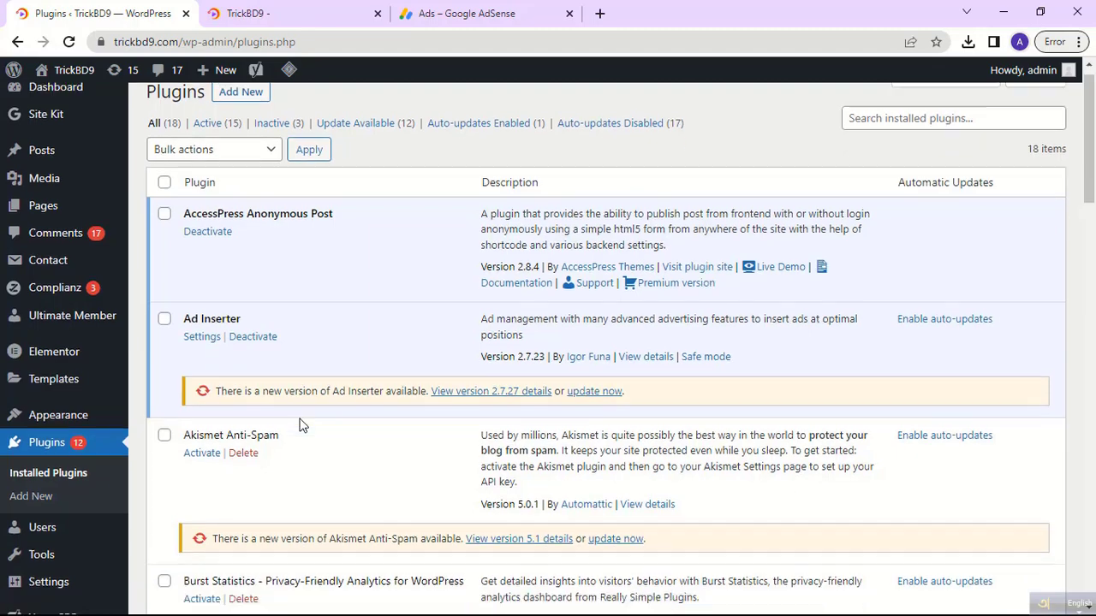
scroll(299, 426, down, 5)
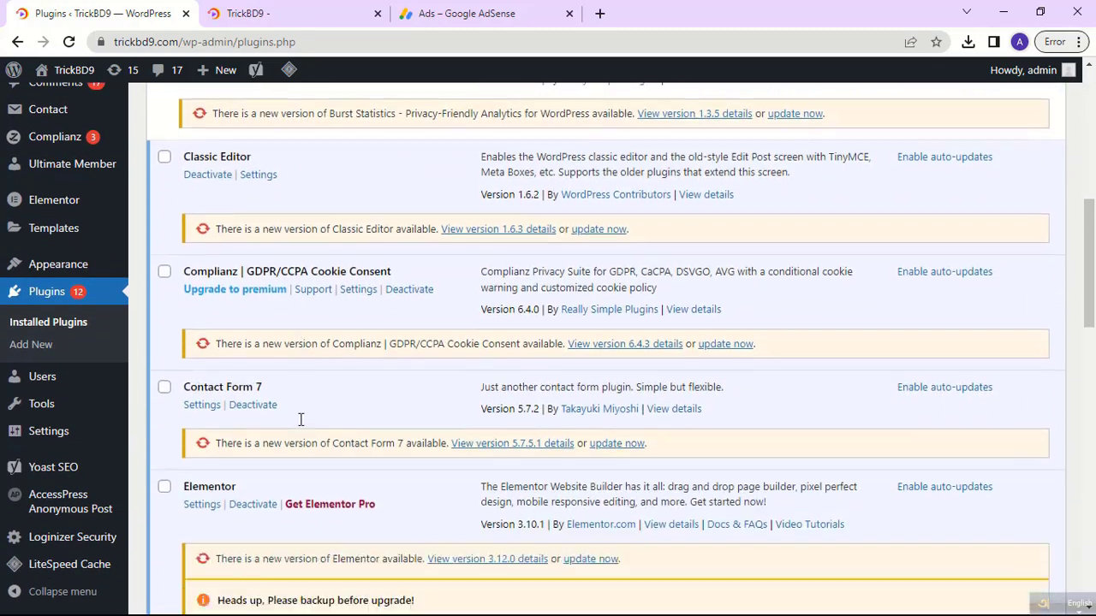
scroll(300, 426, down, 2)
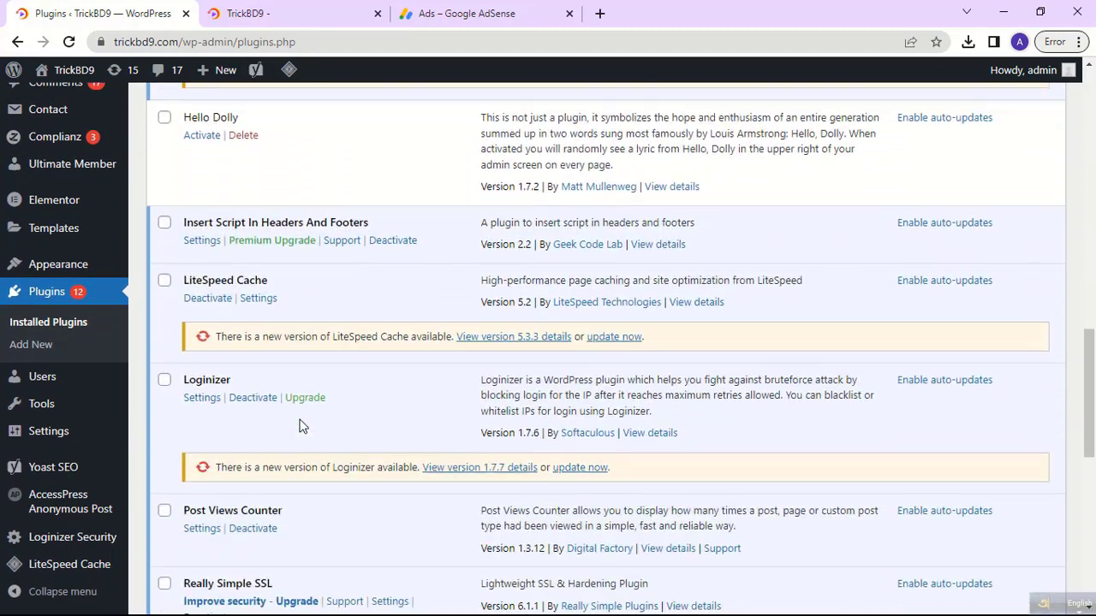
scroll(299, 425, down, 2)
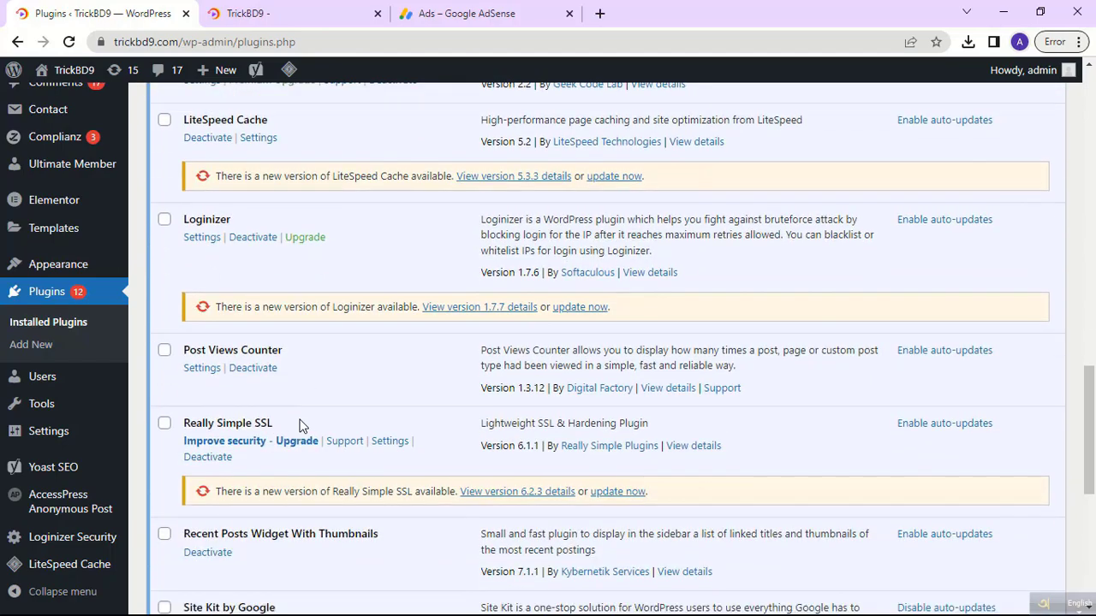
scroll(300, 425, up, 13)
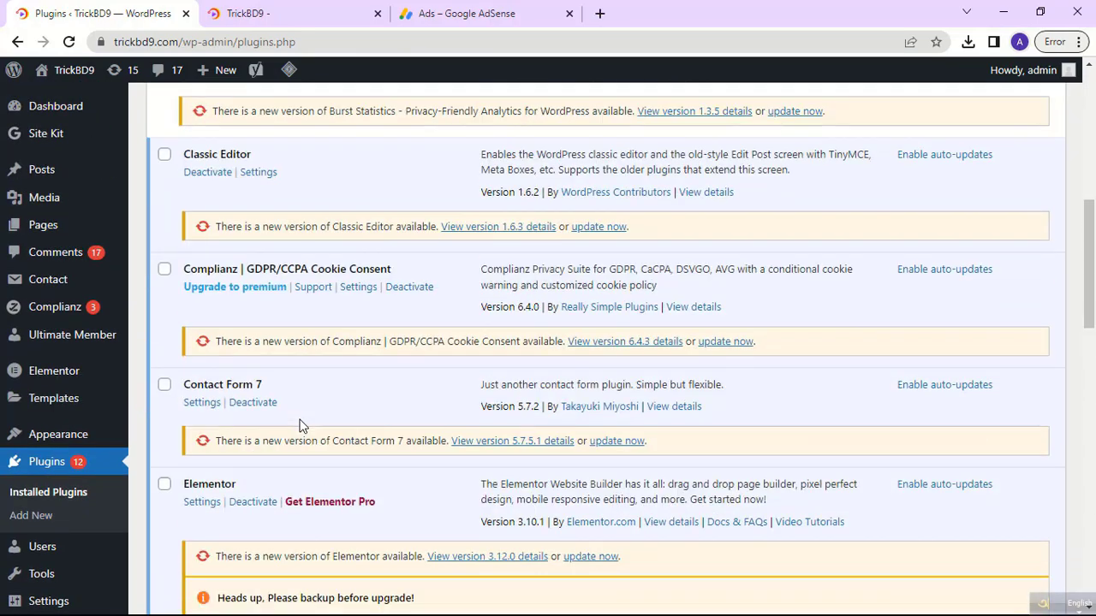
scroll(299, 425, up, 3)
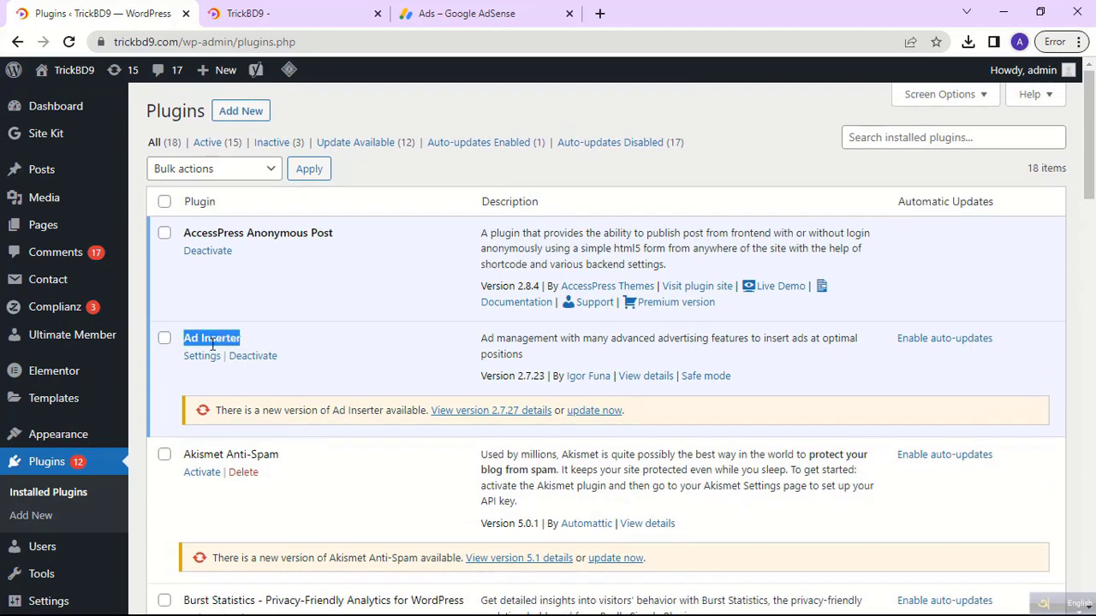
right_click(212, 343)
click(233, 358)
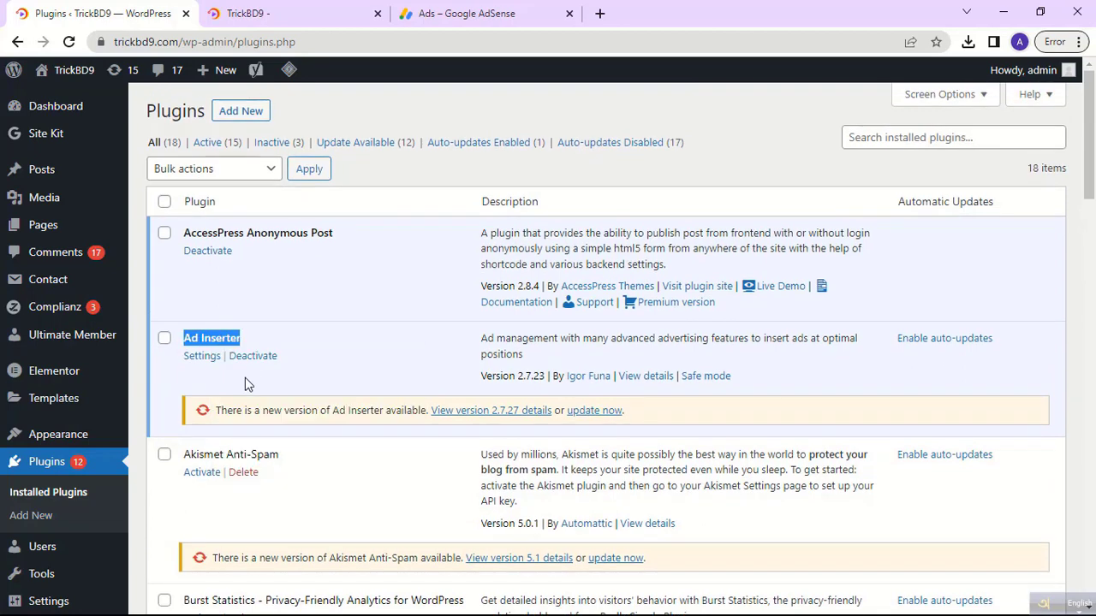
click(63, 466)
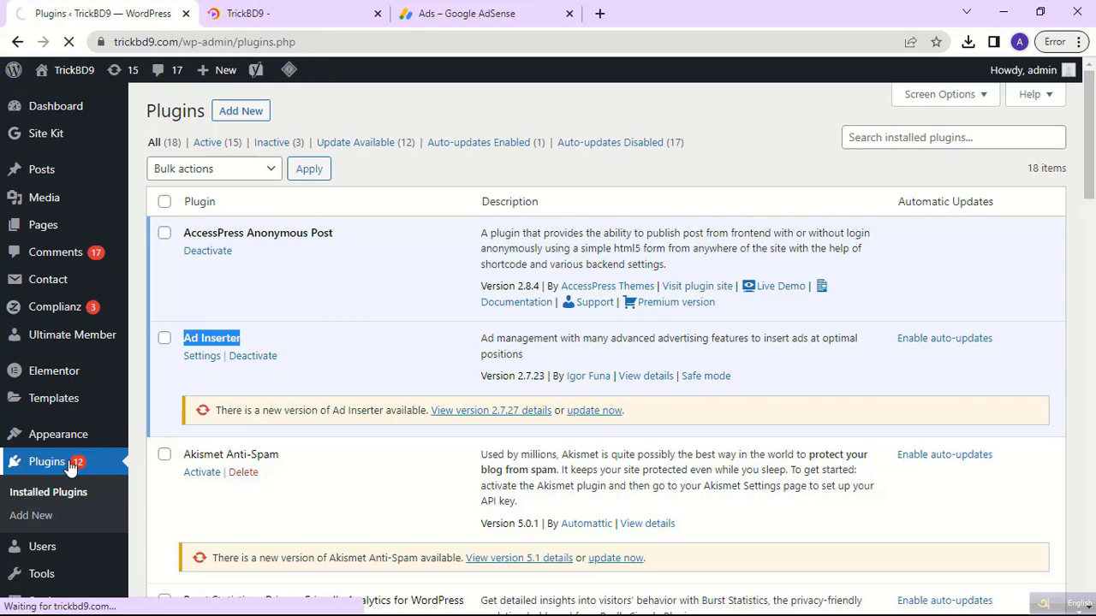
Search Add Plugins for 'Ad Inserter' using the copied name.
click(43, 515)
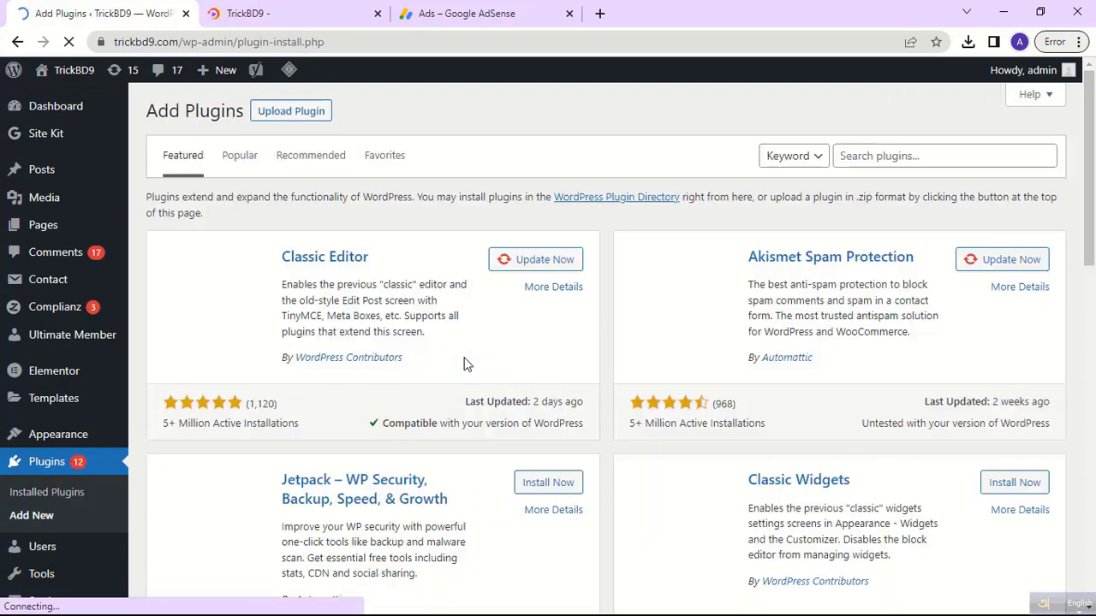
right_click(883, 163)
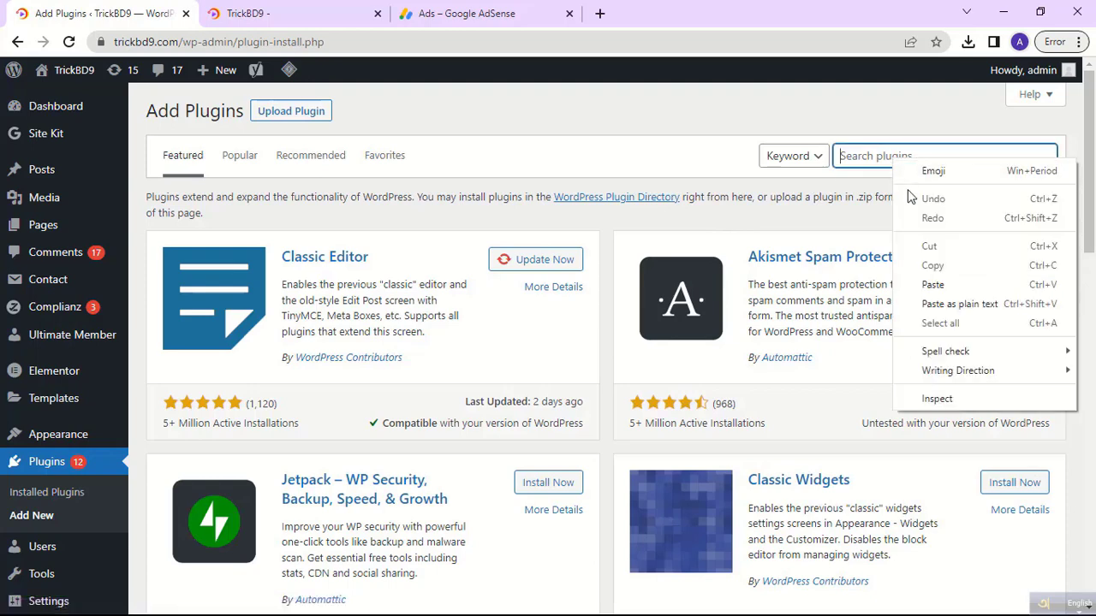
click(933, 285)
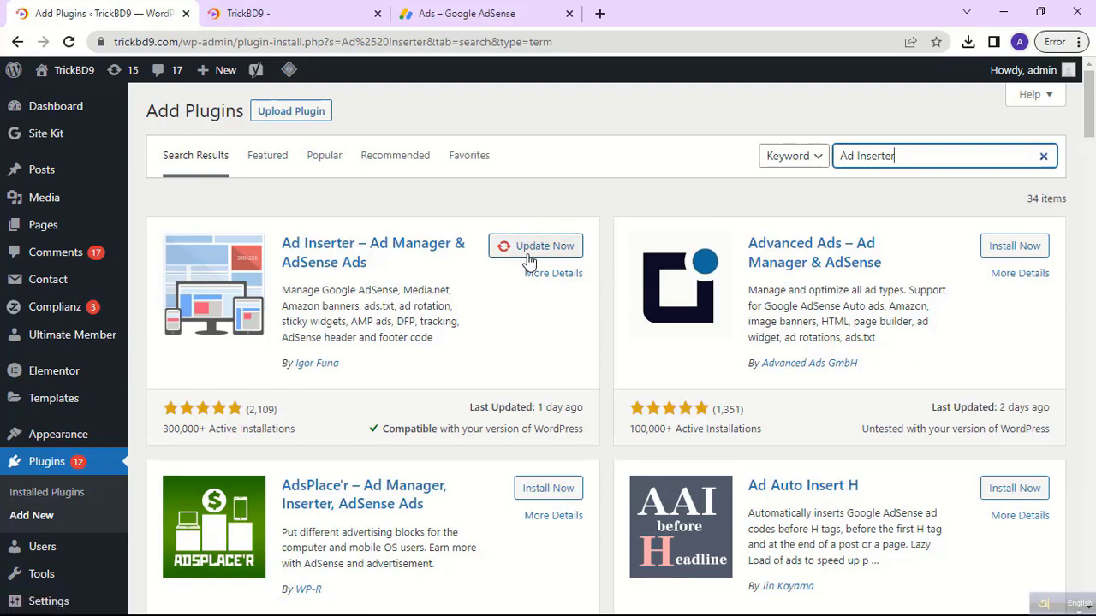
Go back to the Installed Plugins list.
drag(281, 245, 385, 272)
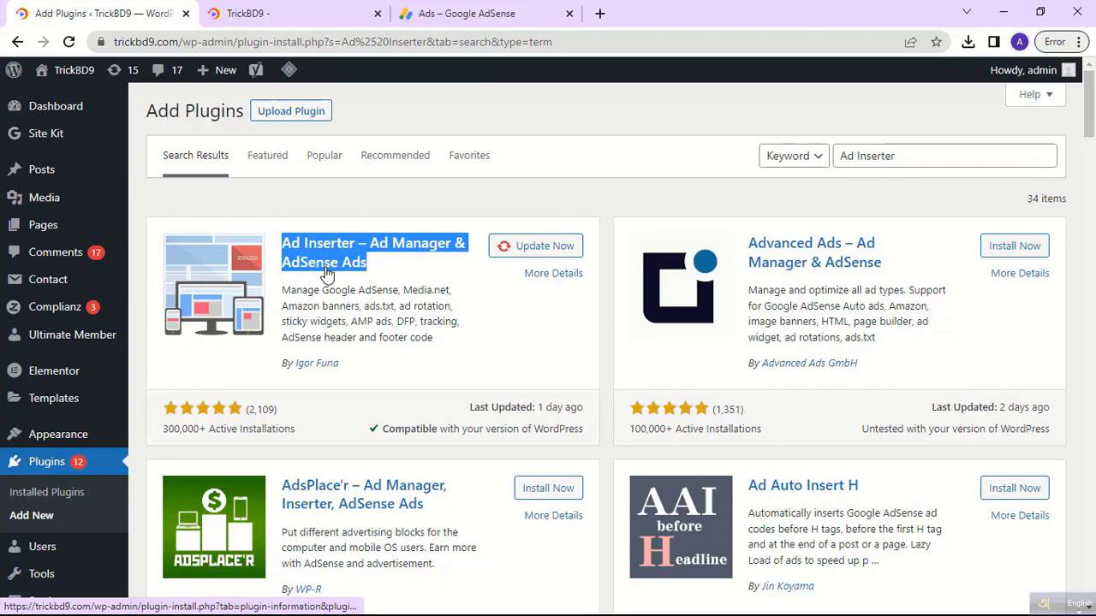
mouse_move(42, 380)
scroll(96, 359, down, 3)
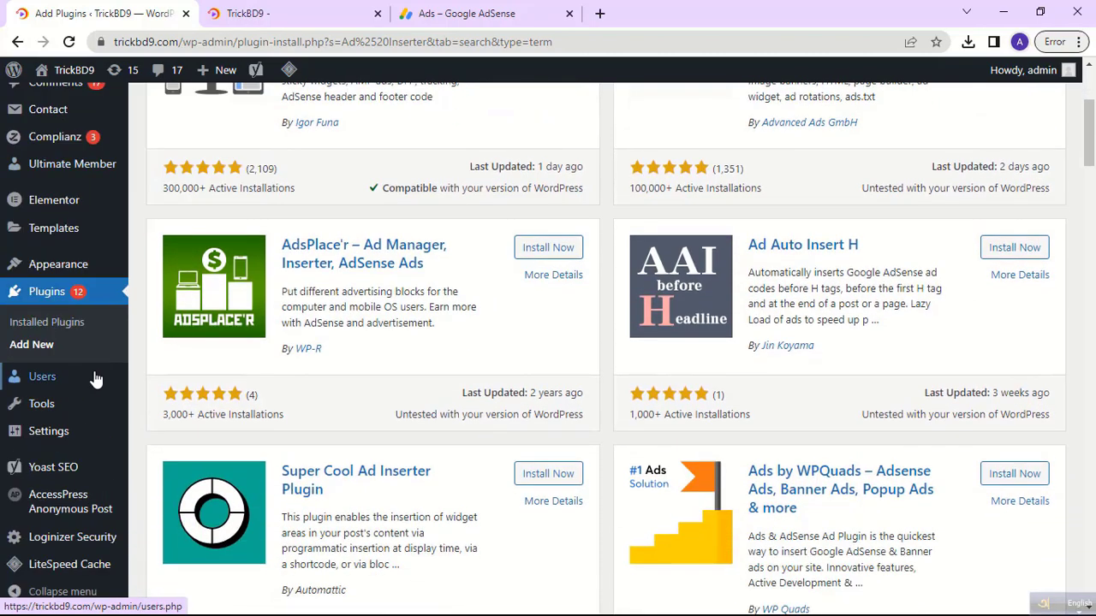
mouse_move(96, 379)
scroll(96, 379, down, 2)
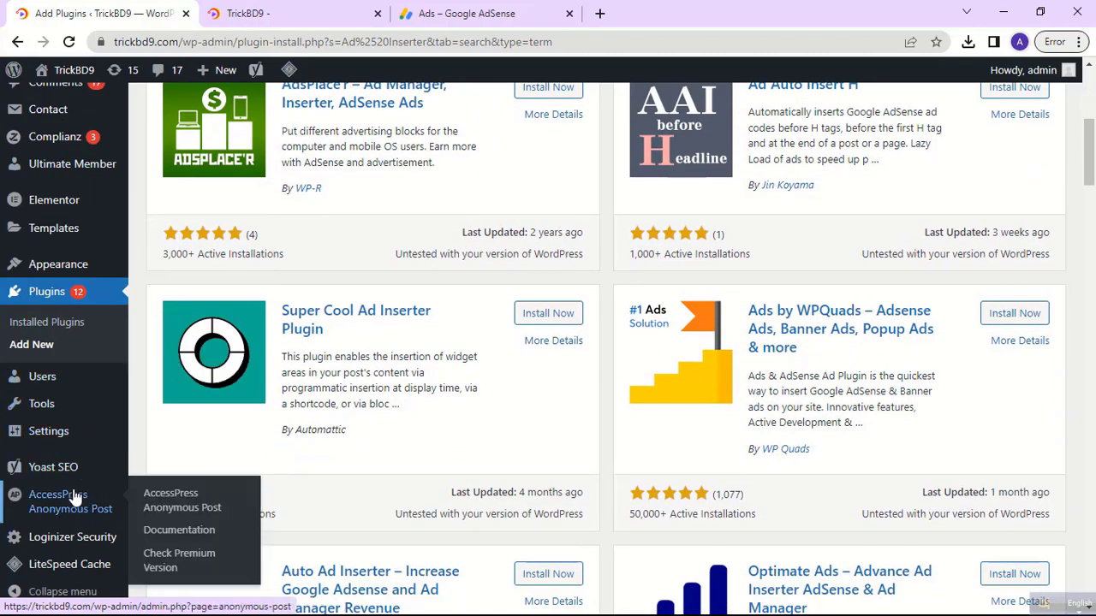
click(49, 323)
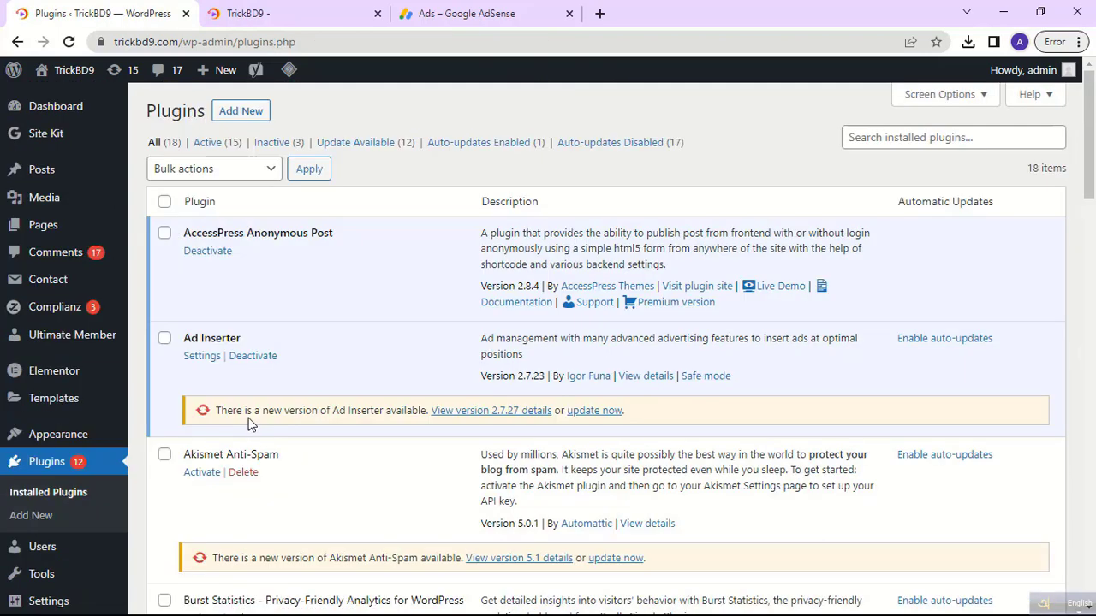
Open Ad Inserter settings and look through the code of blocks 1 to 8, ending on Block 1.
click(203, 358)
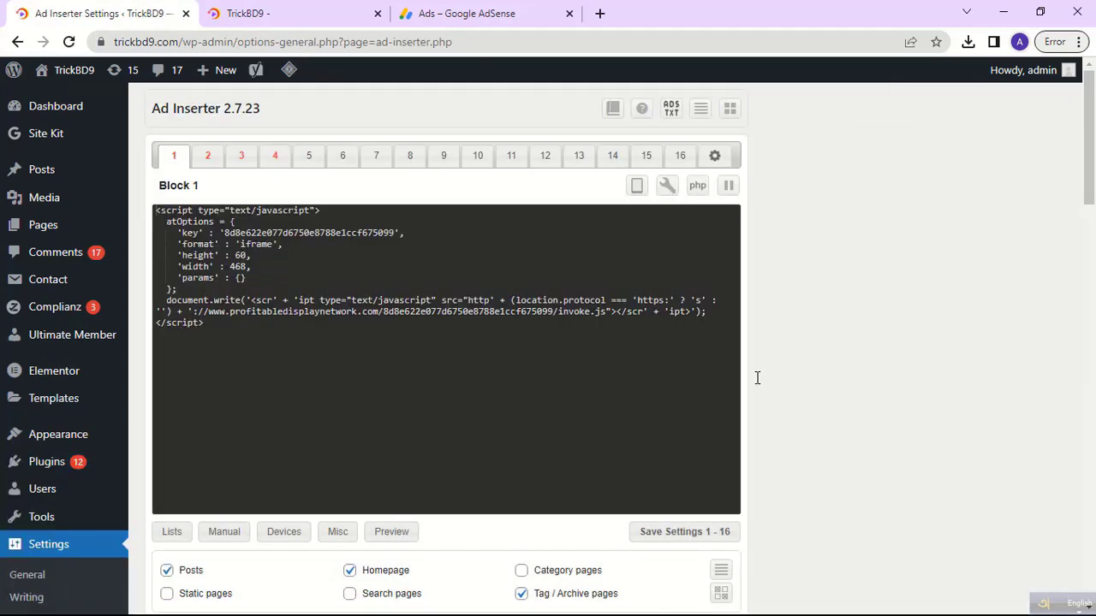
scroll(265, 317, down, 1)
scroll(266, 318, up, 1)
click(175, 155)
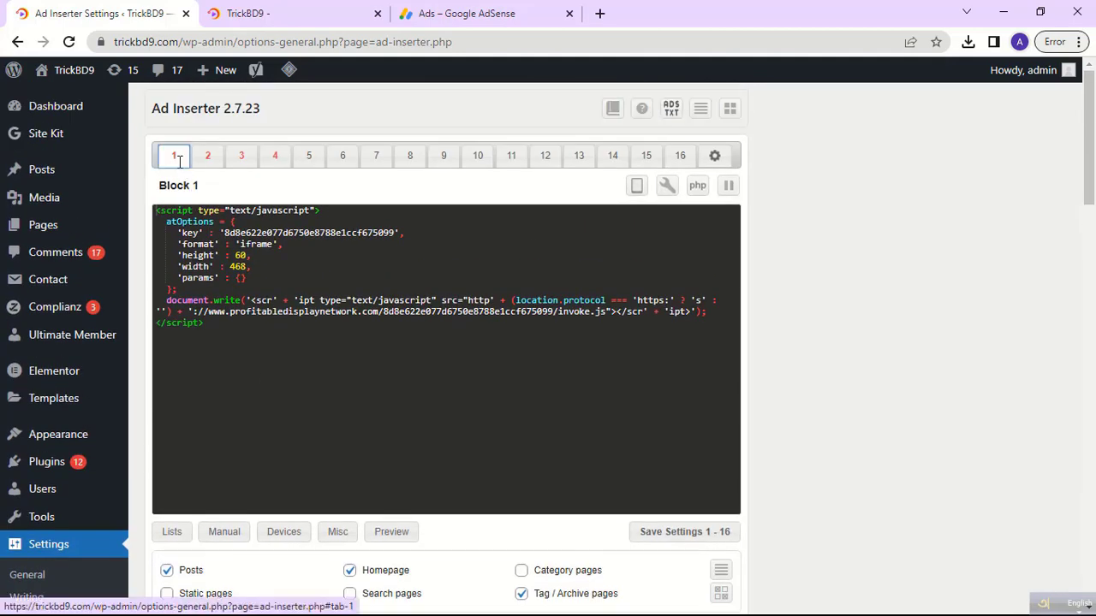
click(209, 167)
click(241, 165)
click(275, 164)
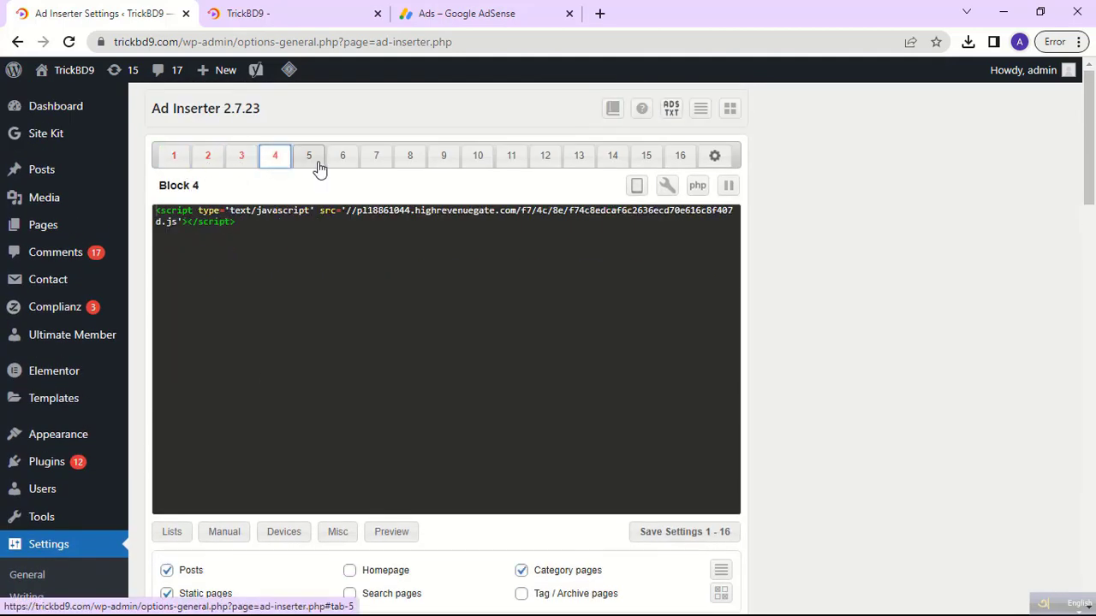
click(310, 164)
click(340, 164)
click(375, 163)
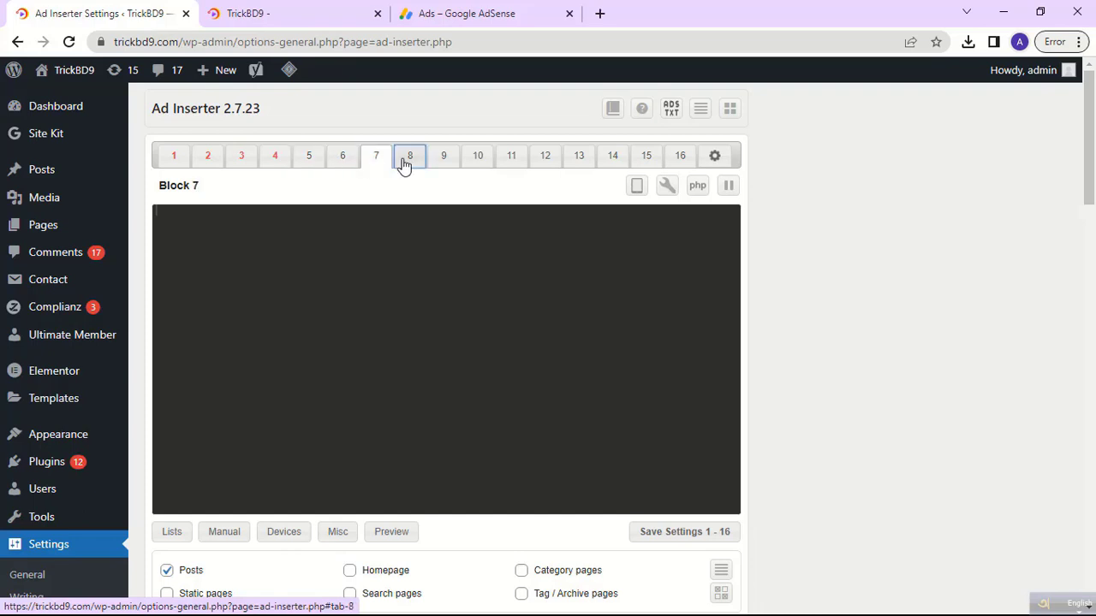
click(409, 161)
click(173, 158)
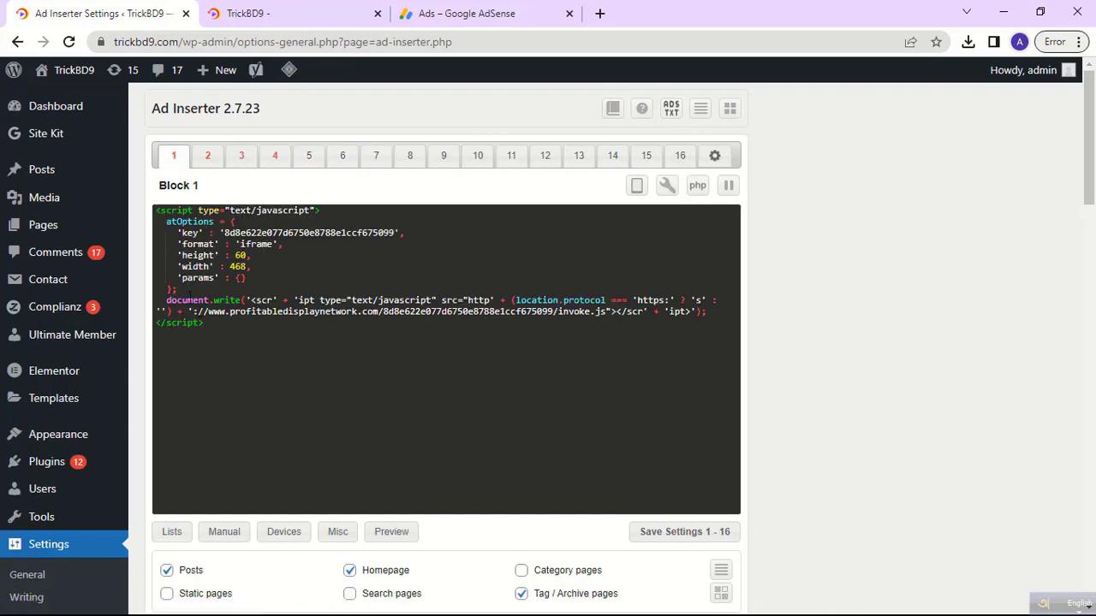
Delete the old script from Block 1, leaving its code empty.
drag(216, 330, 152, 220)
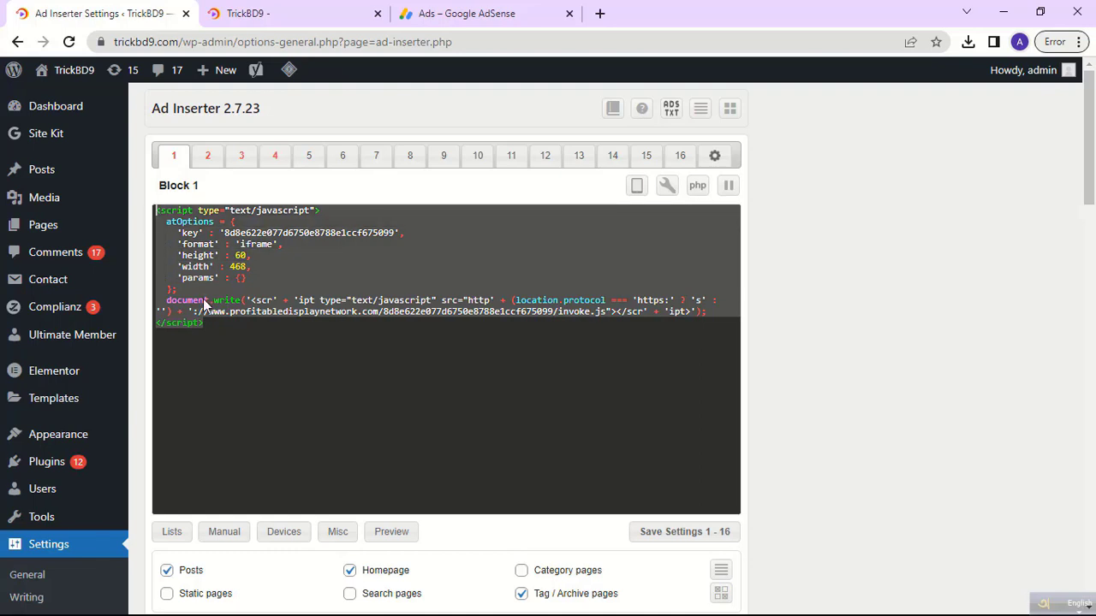
key(Delete)
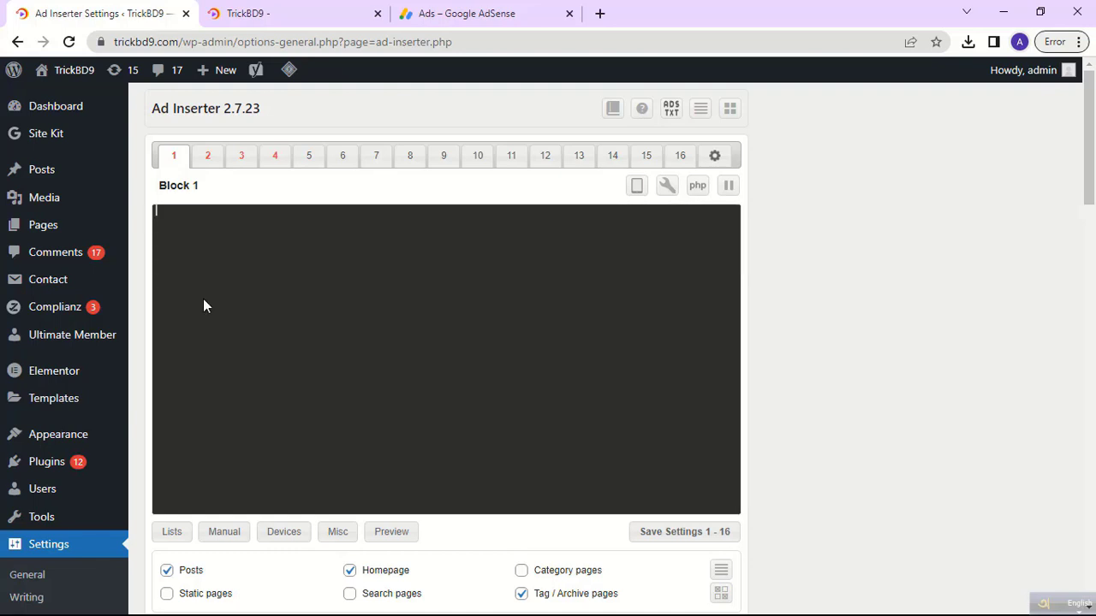
text(Ad Inserter)
key(BackSpace)
key(BackSpace)
key(BackSpace)
key(BackSpace)
key(BackSpace)
key(BackSpace)
key(BackSpace)
key(BackSpace)
key(BackSpace)
key(BackSpace)
key(BackSpace)
Copy the AdSense auto-ads snippet and paste it into Ad Inserter Block 1.
click(465, 10)
right_click(328, 283)
click(358, 297)
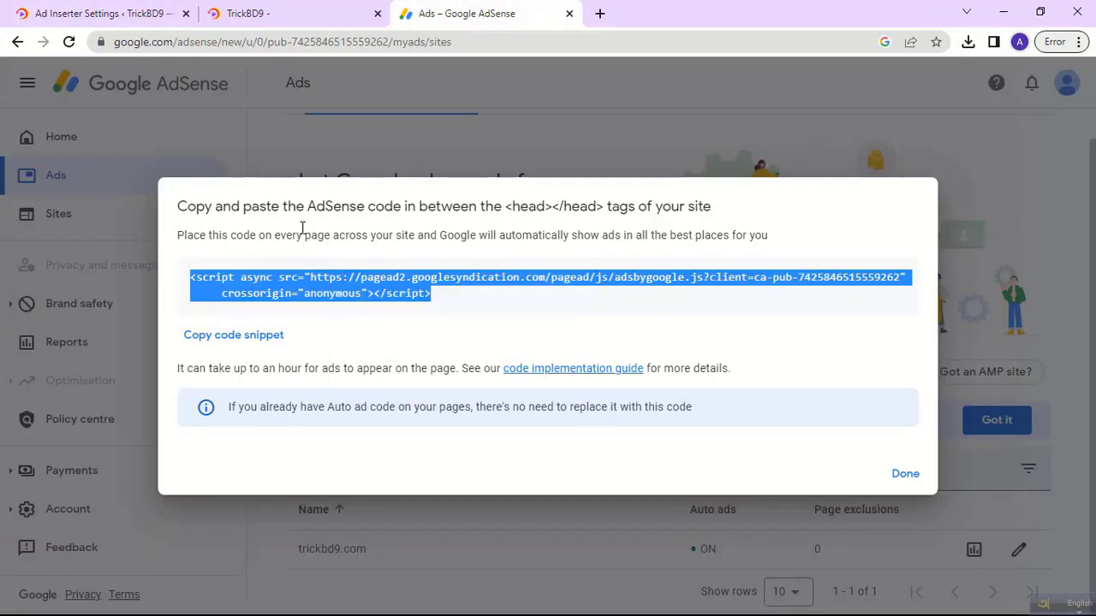
click(139, 21)
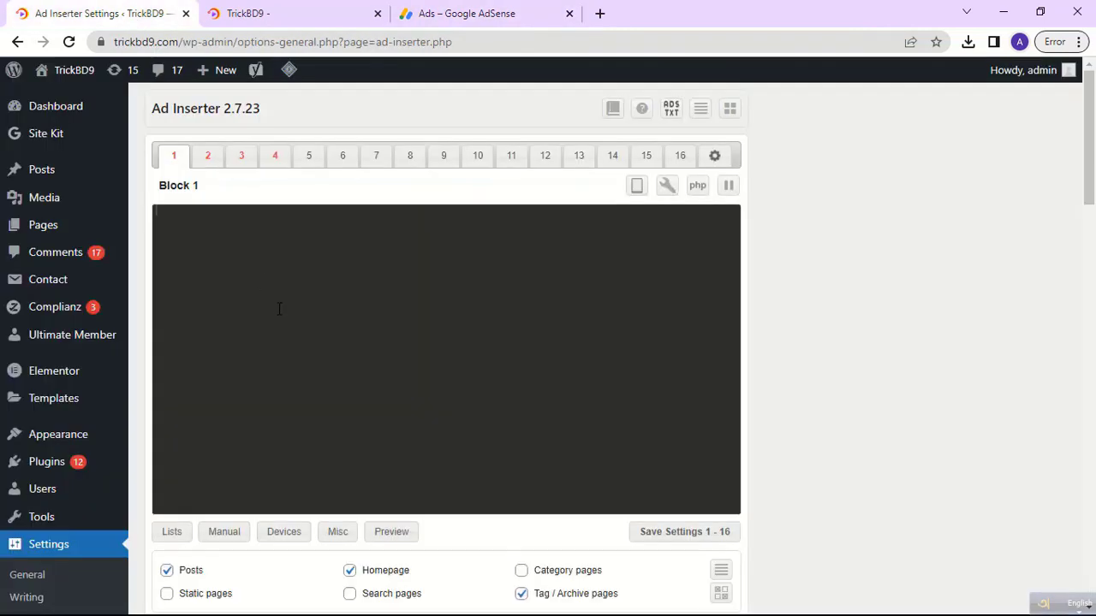
right_click(227, 259)
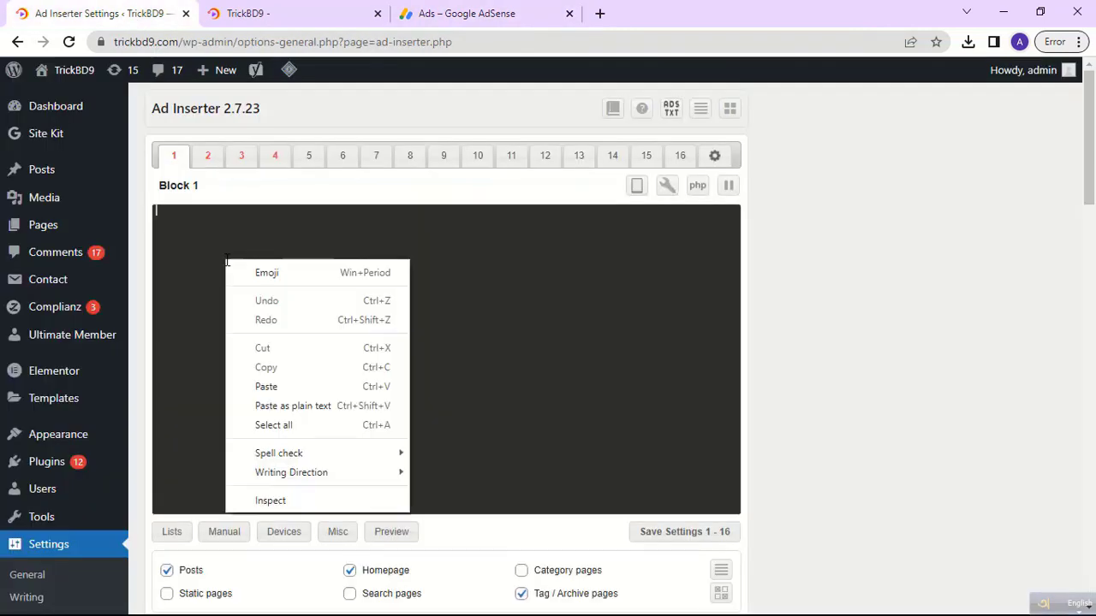
click(274, 387)
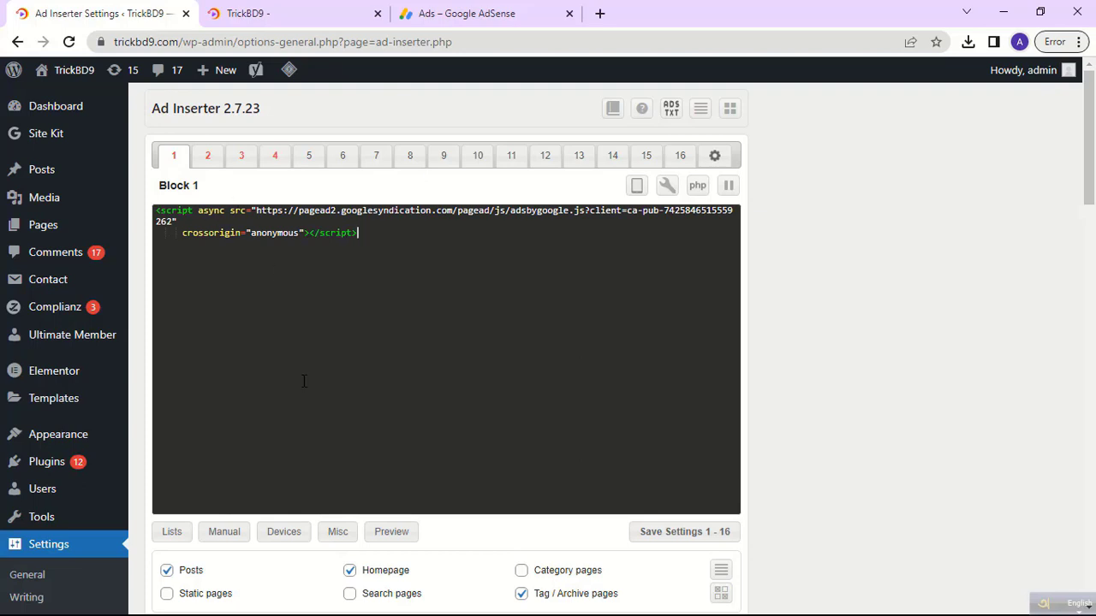
Uncheck Posts and Tag / Archive pages, set insertion to Footer, and save settings.
scroll(303, 381, down, 3)
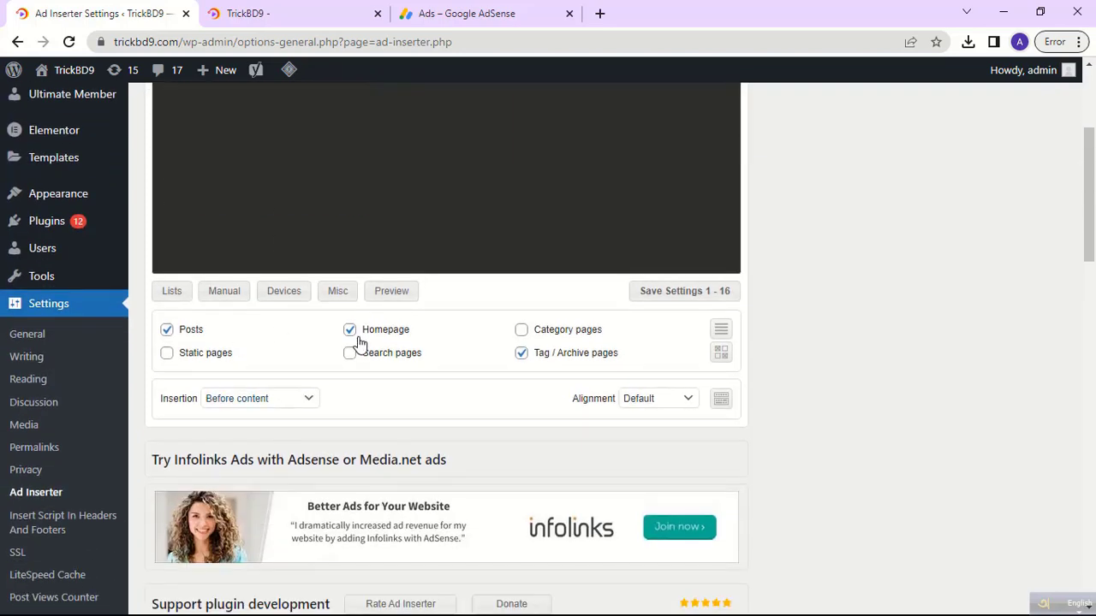
click(166, 331)
click(521, 354)
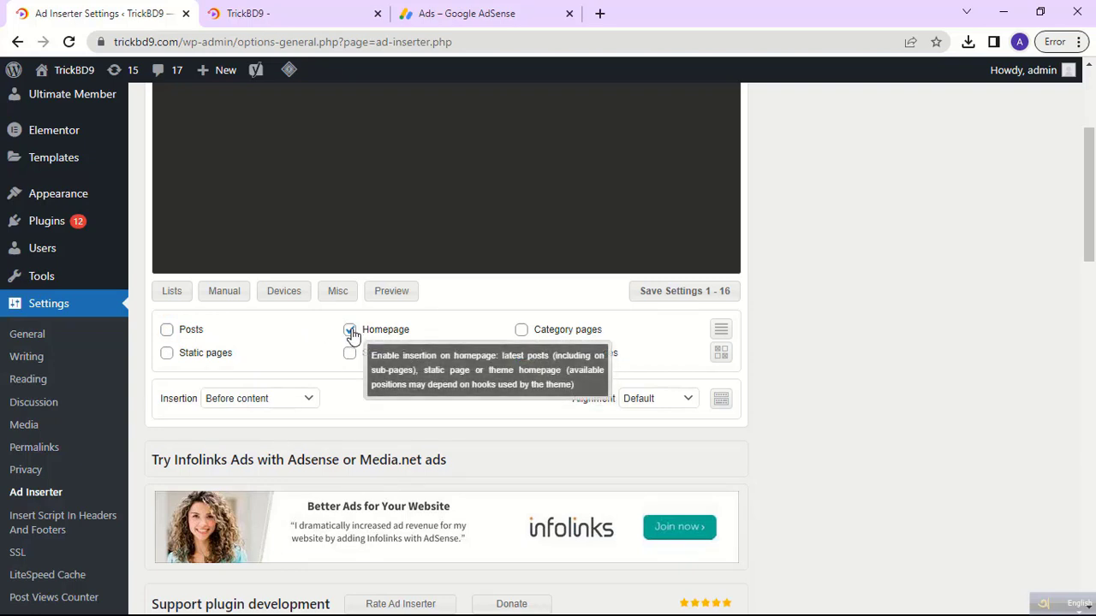
click(306, 402)
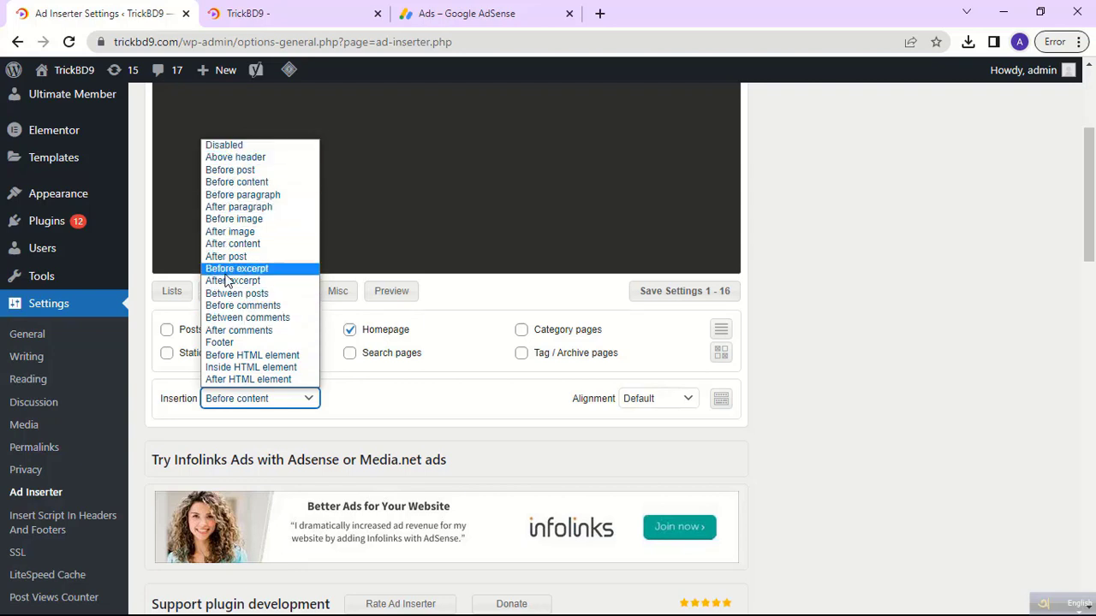
click(228, 343)
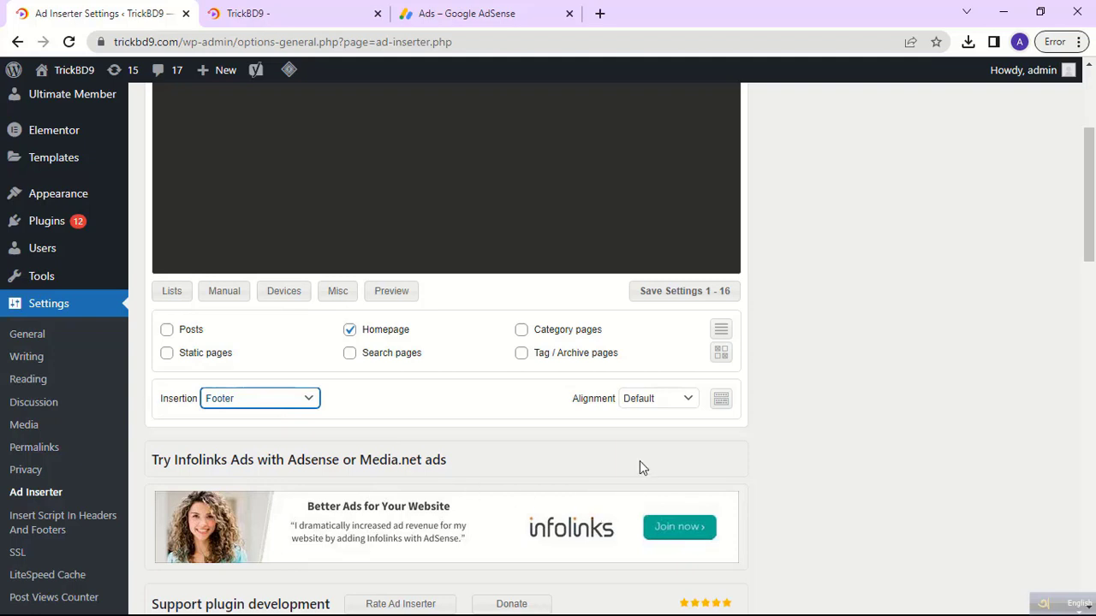
click(673, 295)
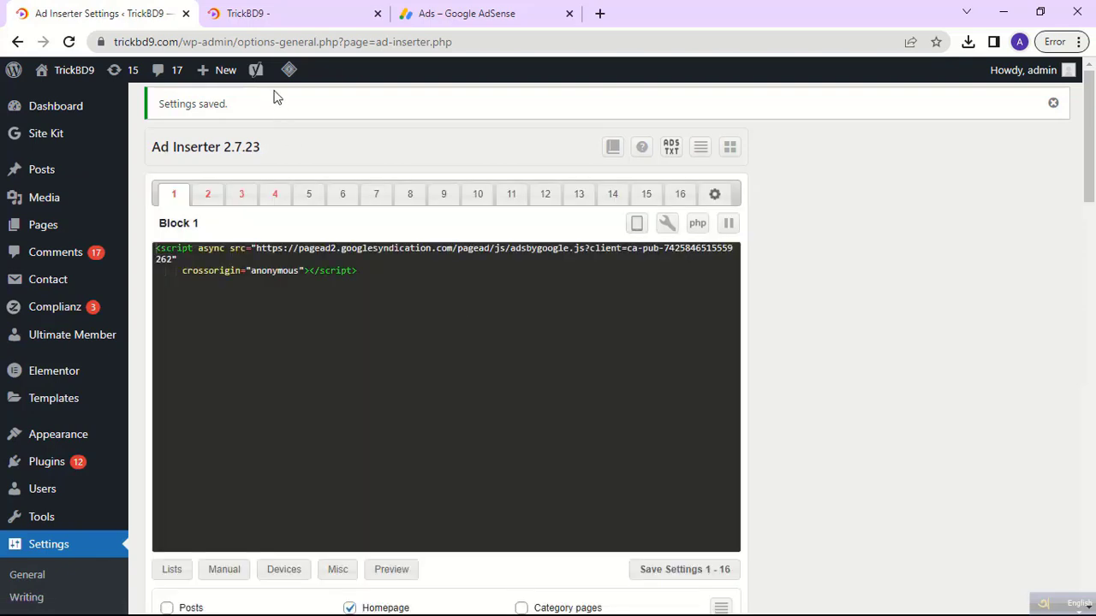
click(260, 19)
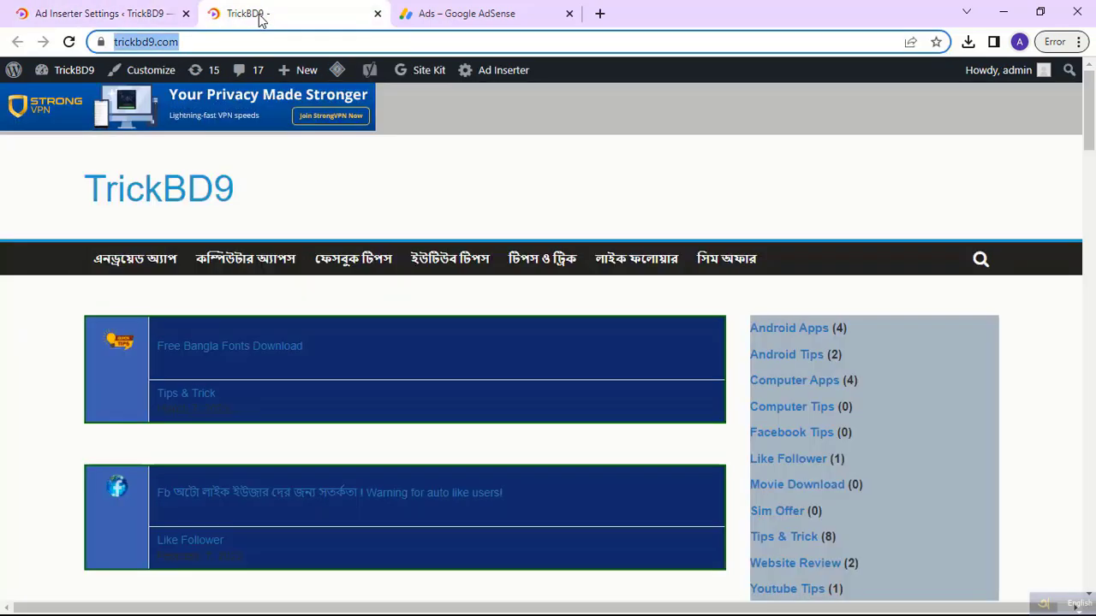
Reload the trickbd9.com homepage and scroll through it to check the new ad banner.
click(68, 41)
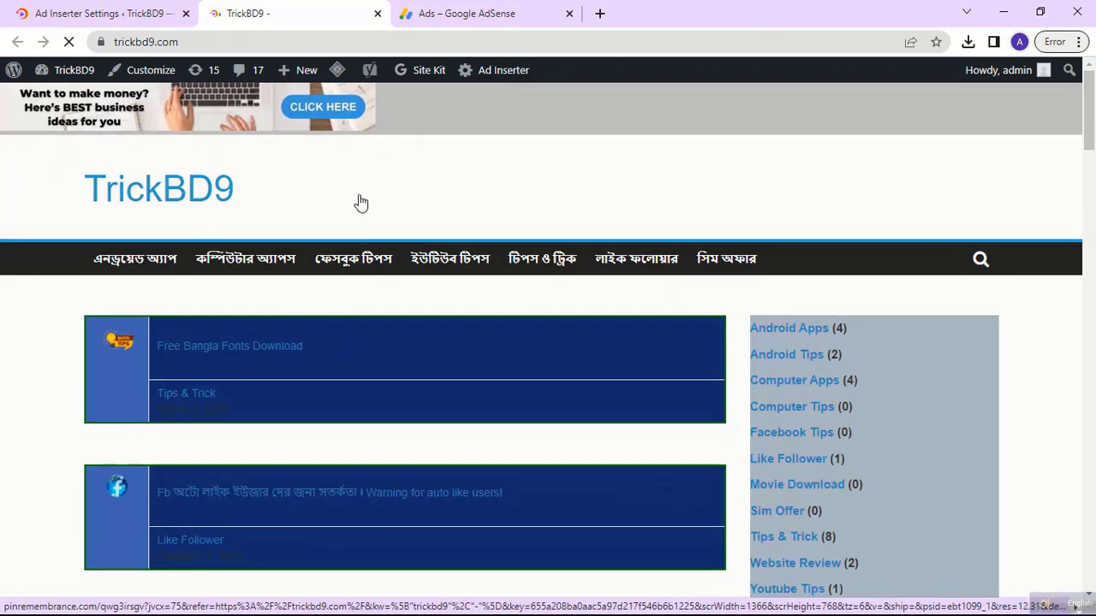
scroll(361, 203, down, 20)
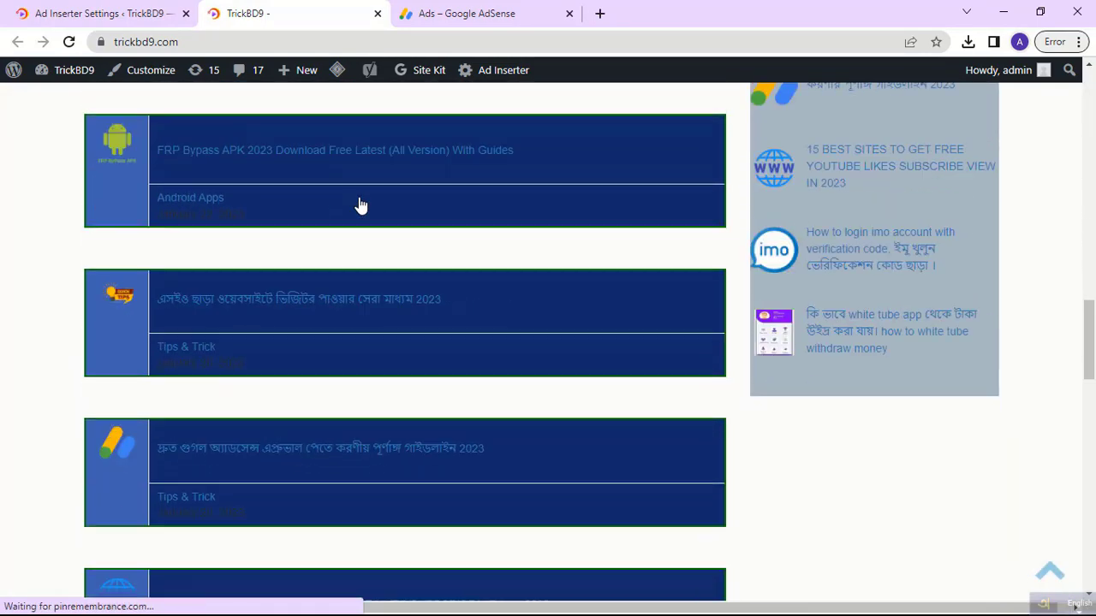
scroll(360, 206, down, 10)
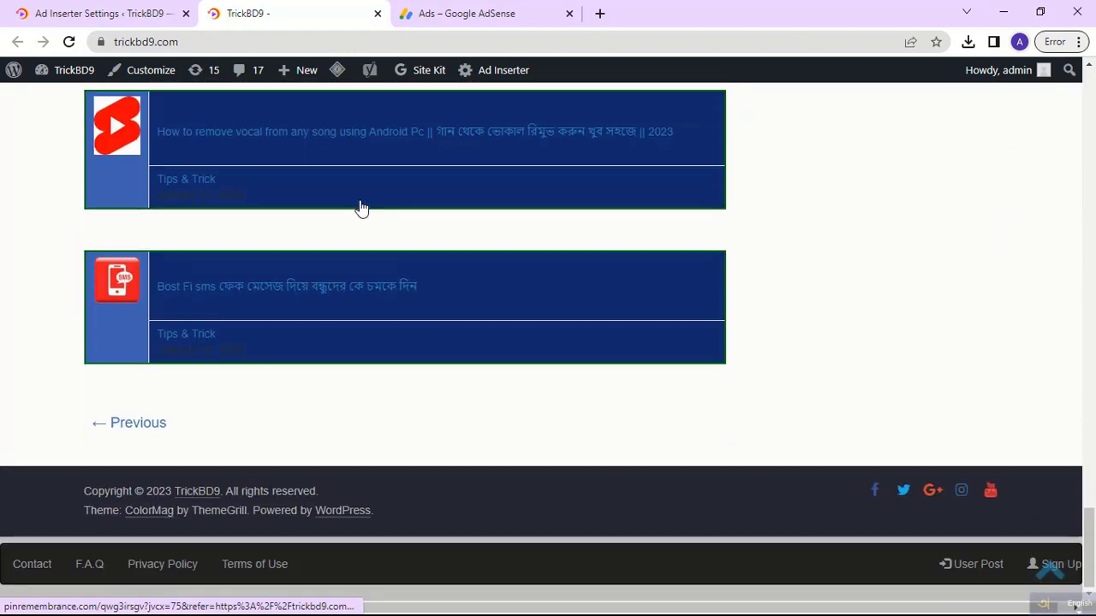
scroll(361, 209, up, 15)
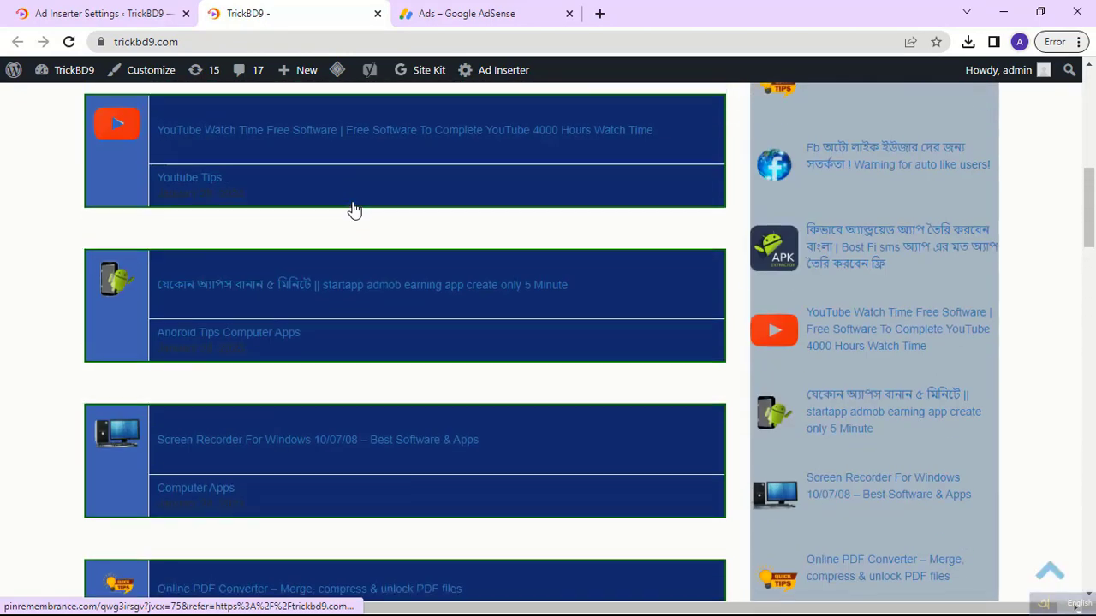
scroll(354, 210, up, 8)
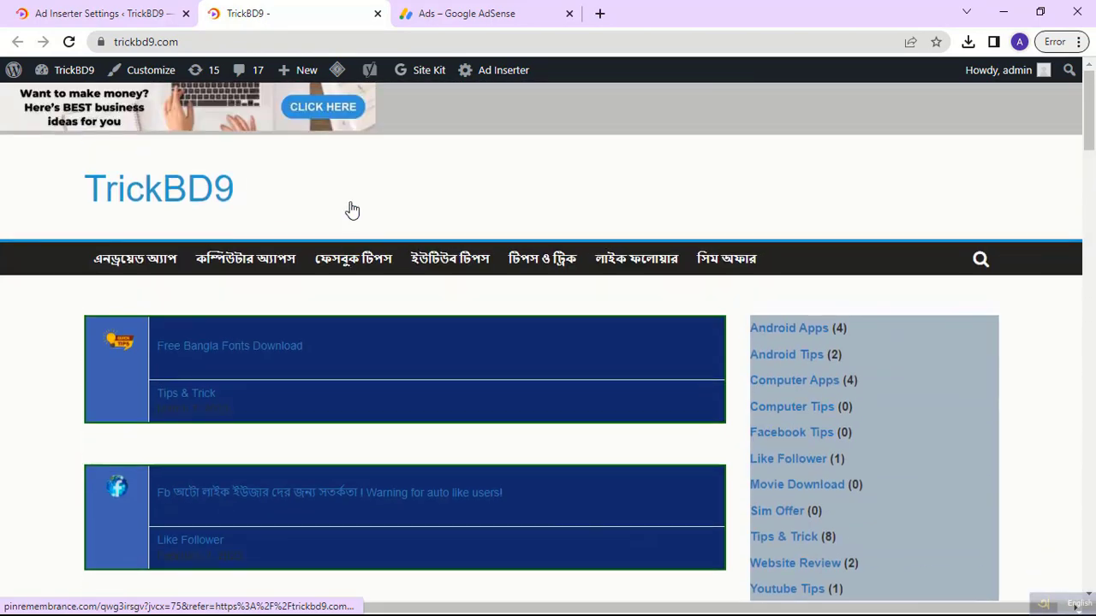
click(460, 21)
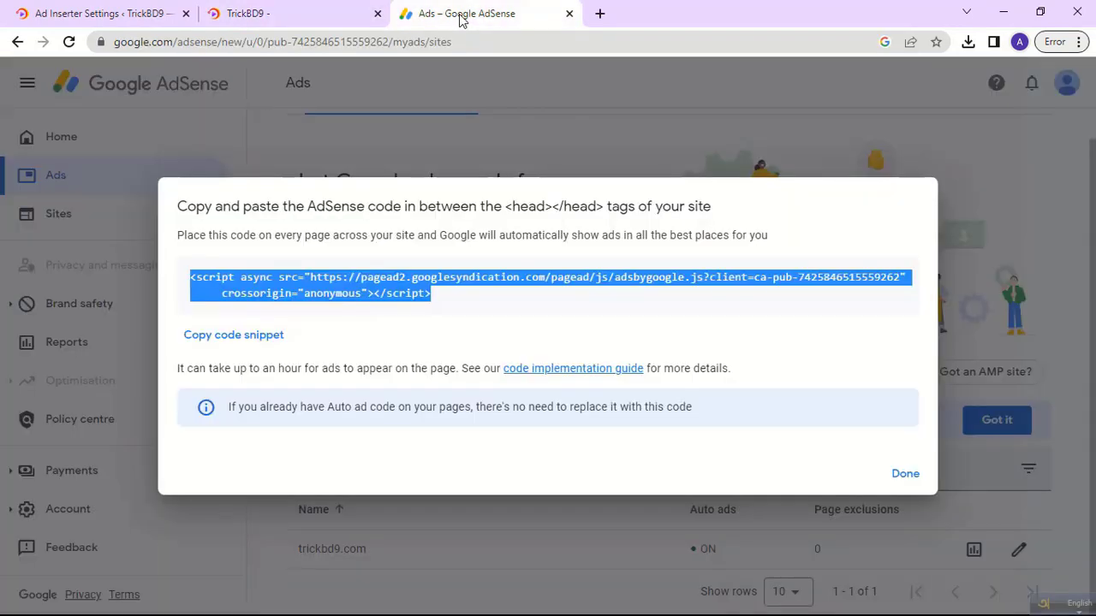
Turn on the CPRA privacy message for trickbd9.com and apply the ad settings.
click(902, 473)
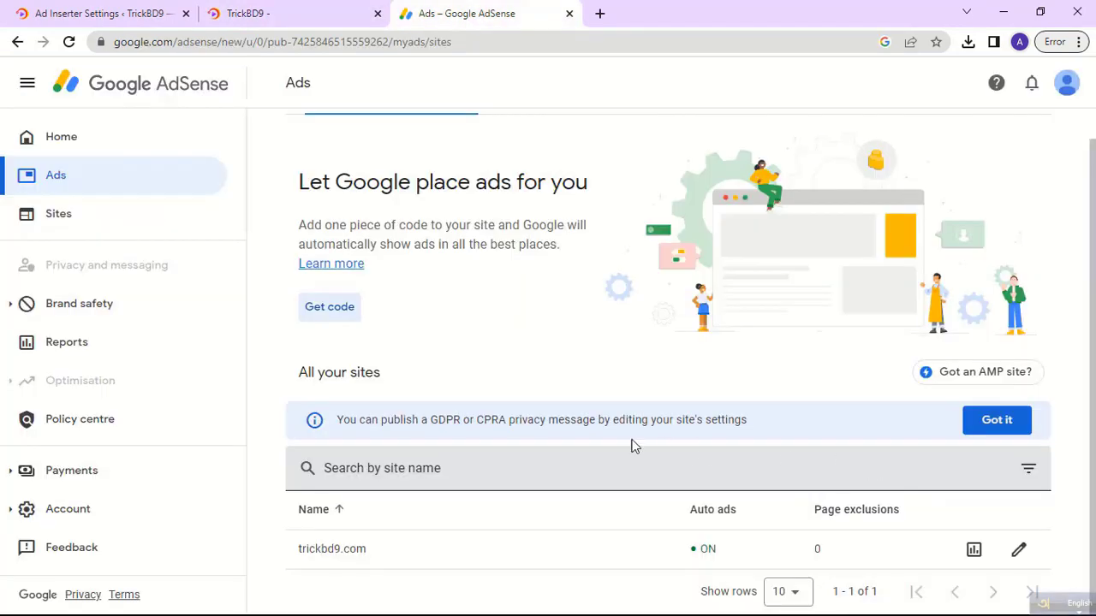
click(984, 425)
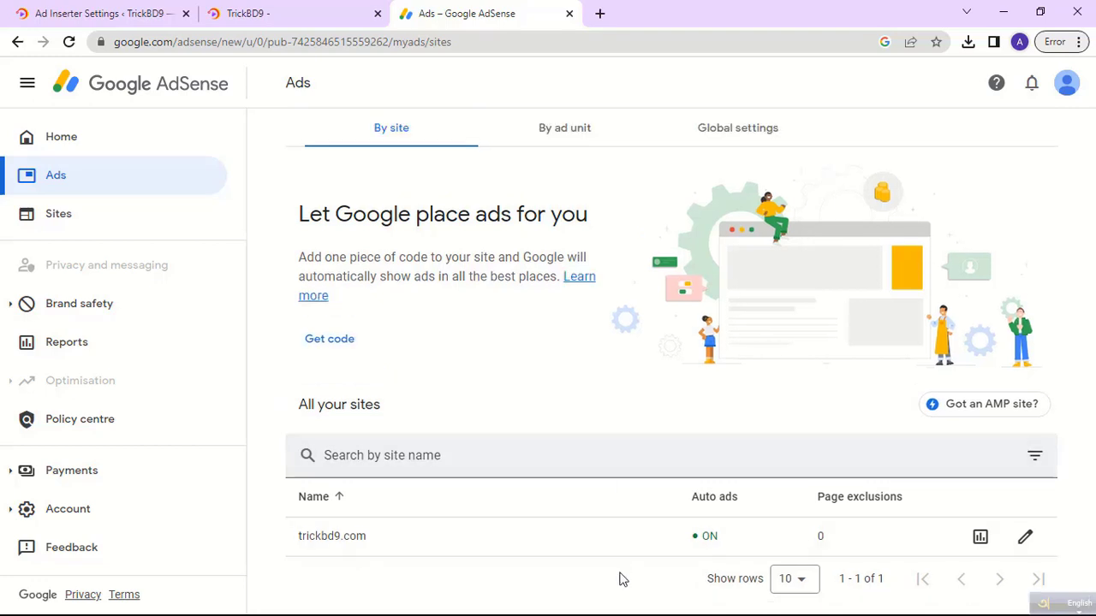
click(1024, 539)
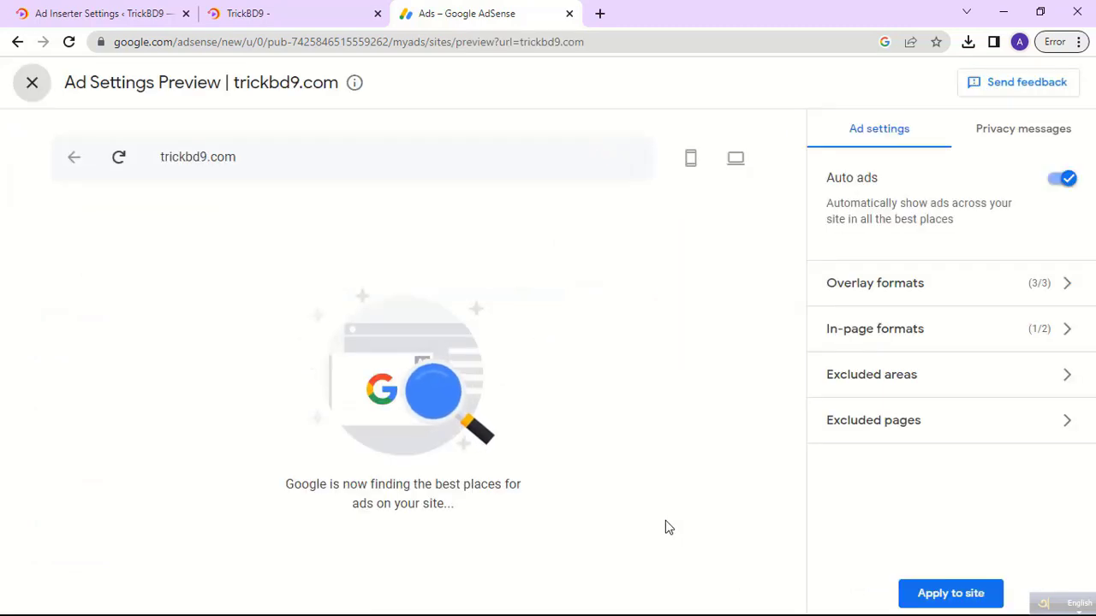
click(1006, 138)
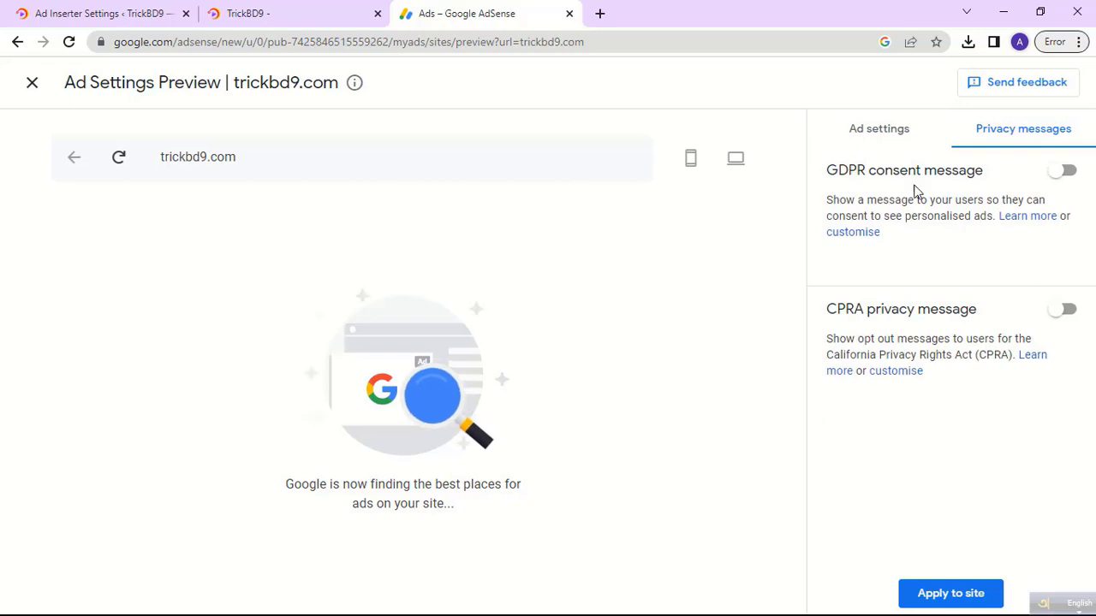
click(1053, 315)
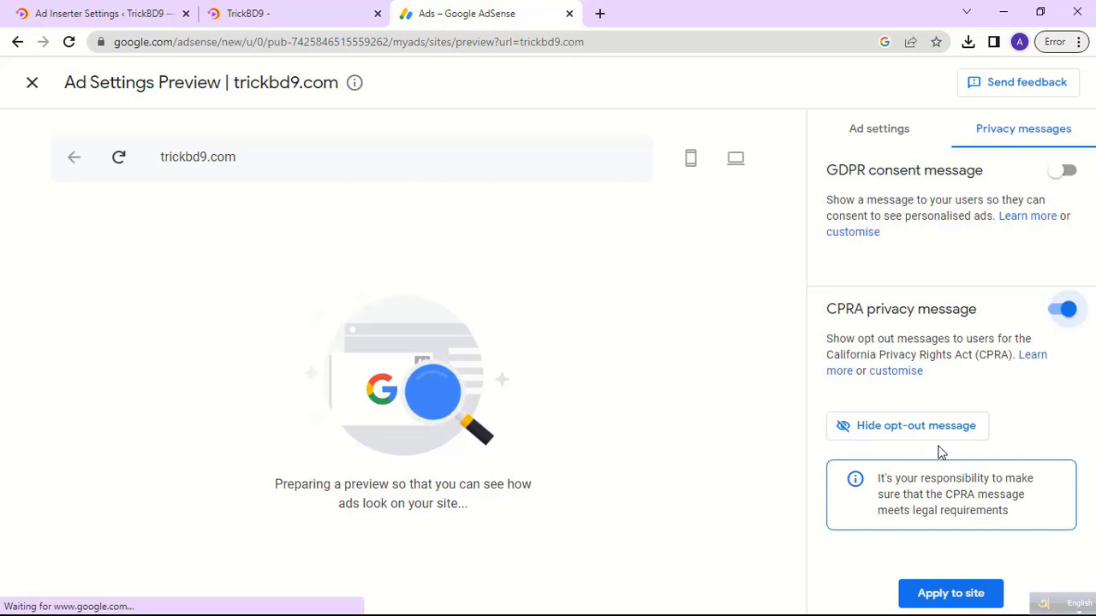
click(942, 593)
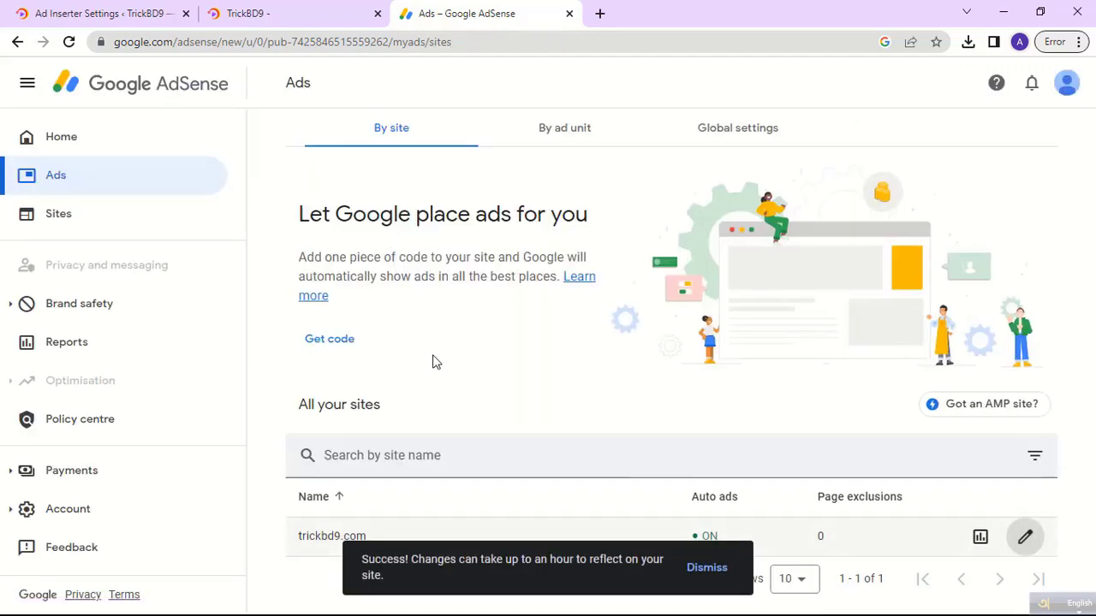
Check trickbd9.com in the Sites list: approval 'Getting ready', ads.txt 'Not found'.
click(64, 147)
scroll(433, 391, down, 4)
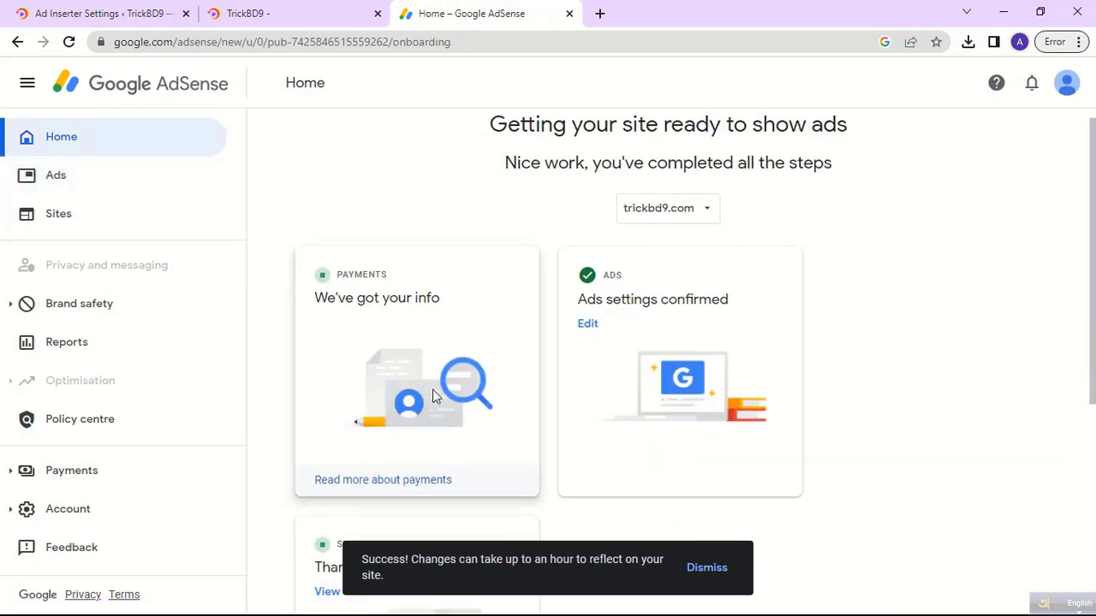
scroll(432, 395, down, 1)
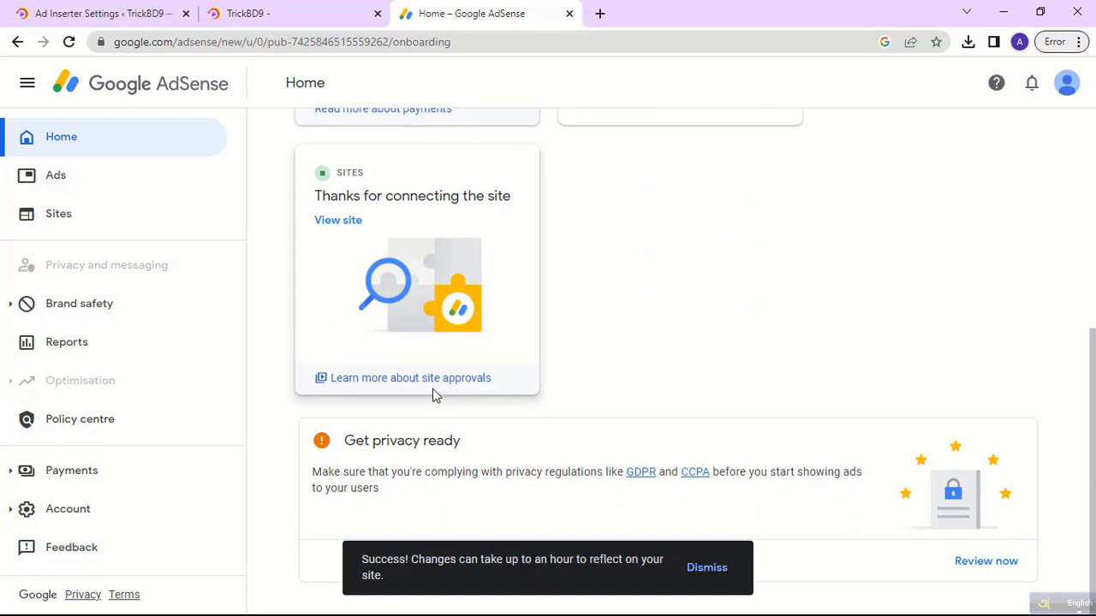
scroll(432, 395, up, 5)
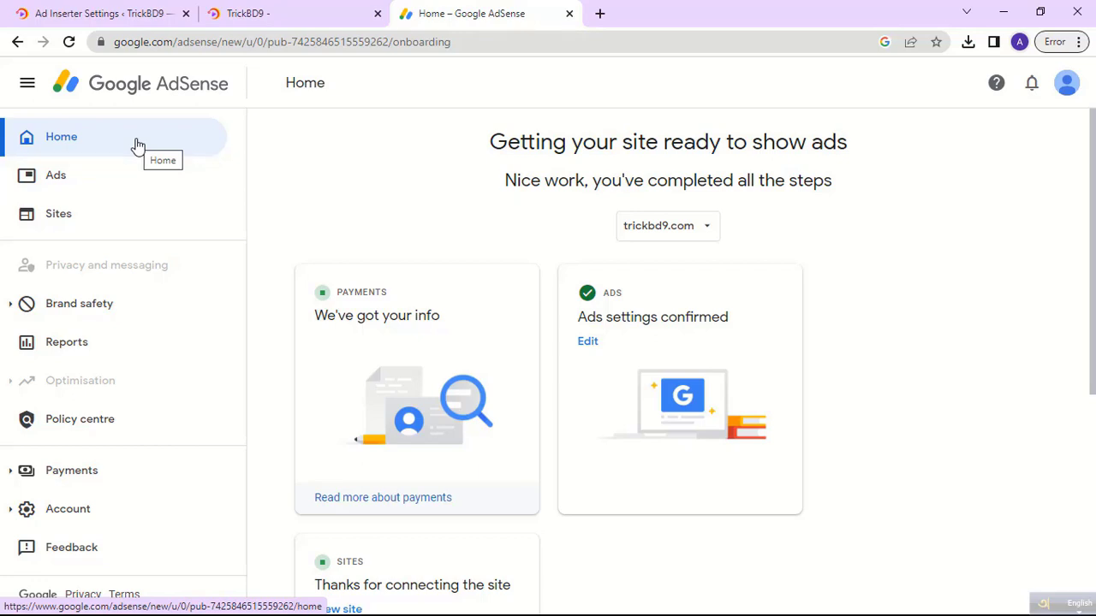
click(65, 218)
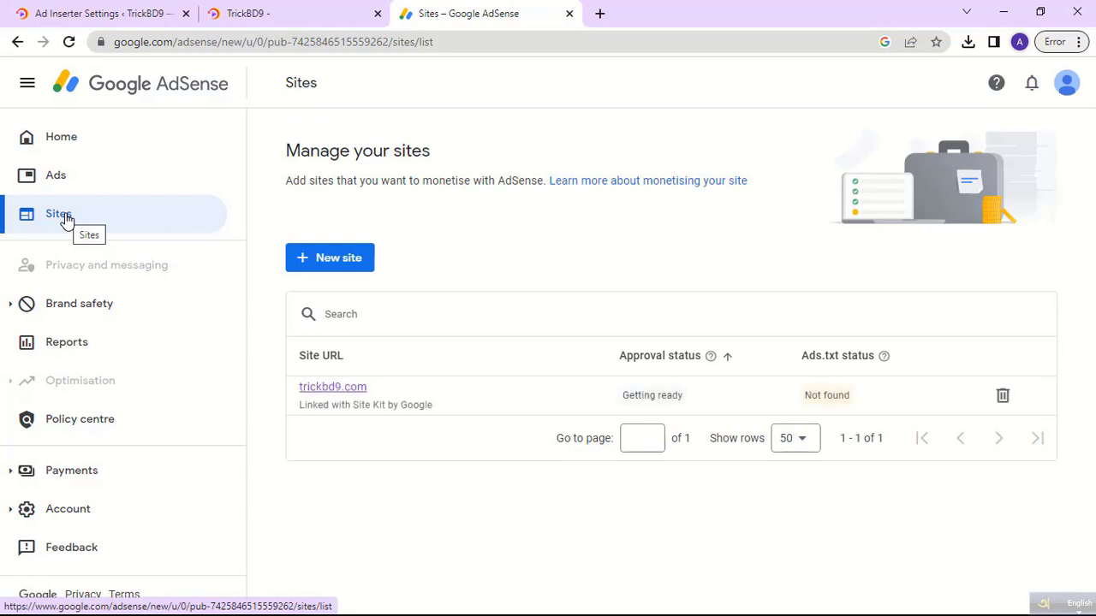
double_click(836, 398)
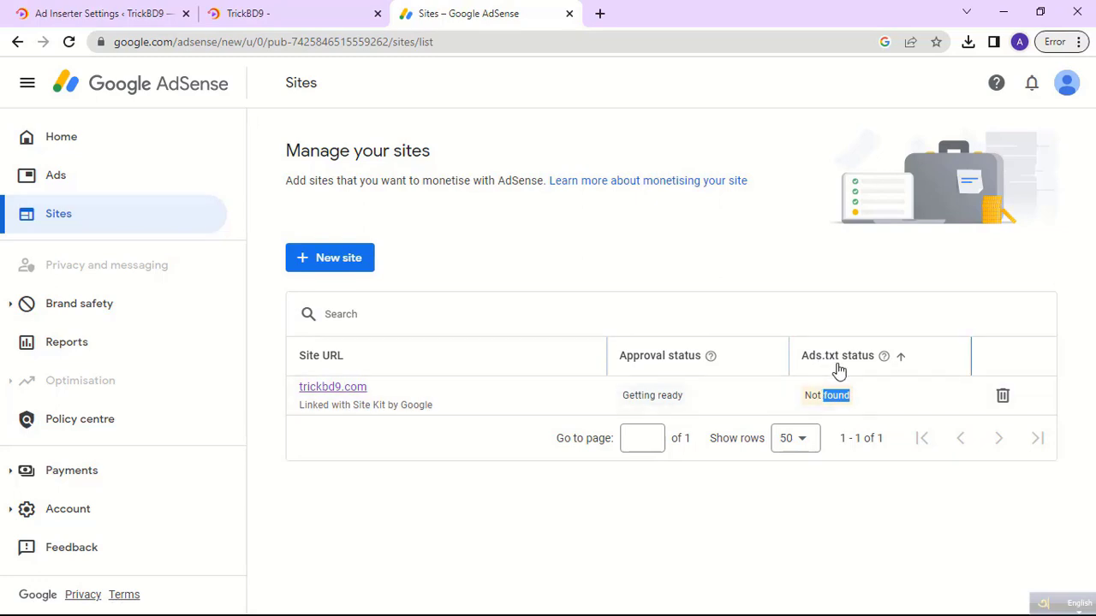
click(773, 420)
drag(622, 395, 683, 396)
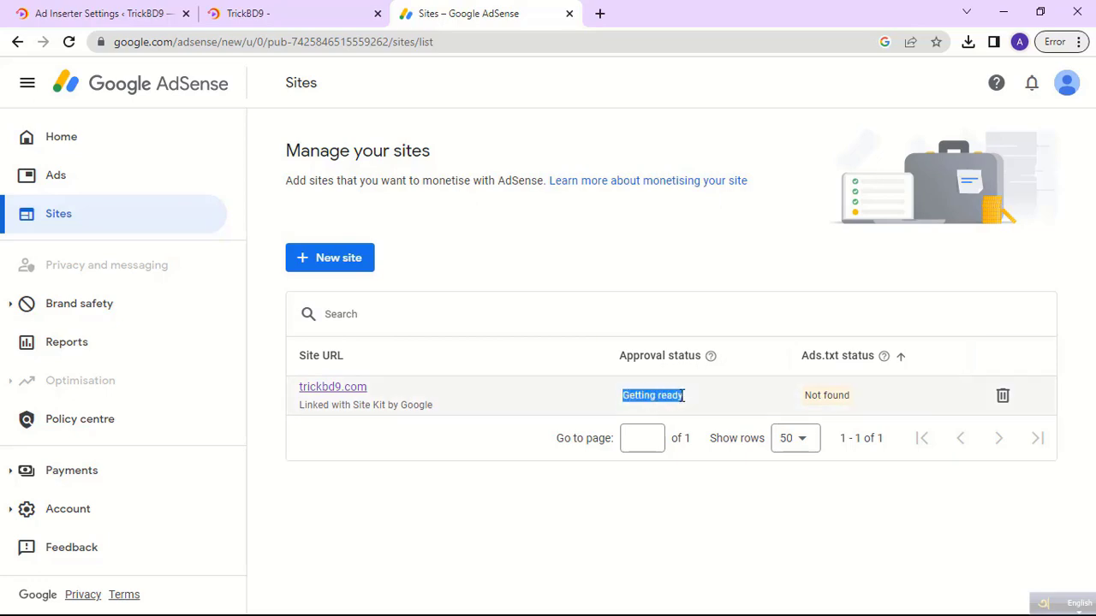
drag(398, 388, 293, 391)
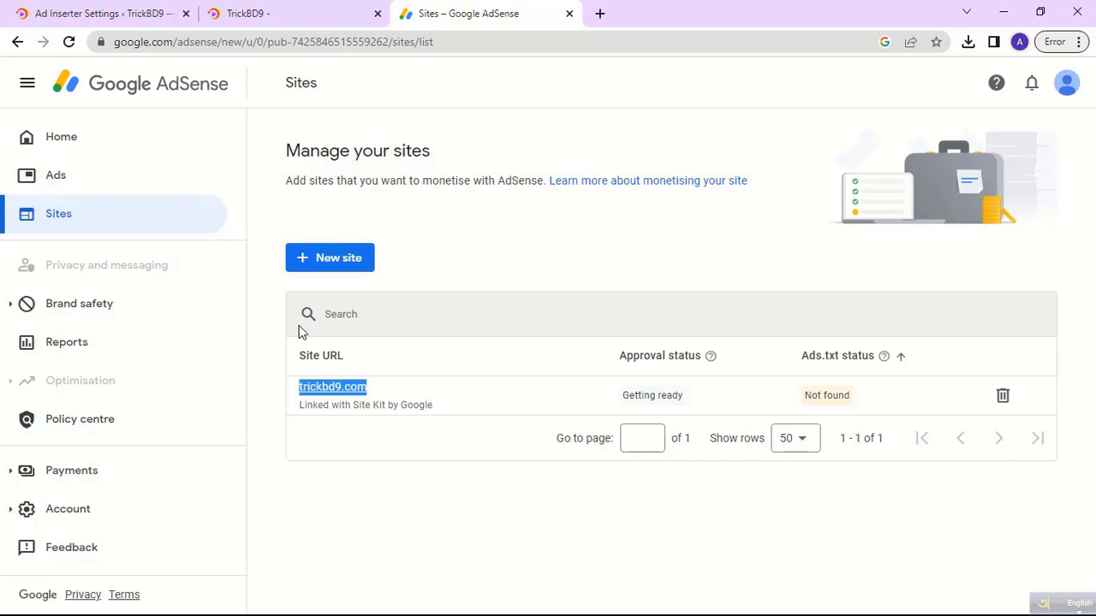
Return to the AdSense Home page and review its setup-completion message.
click(128, 83)
scroll(396, 231, down, 5)
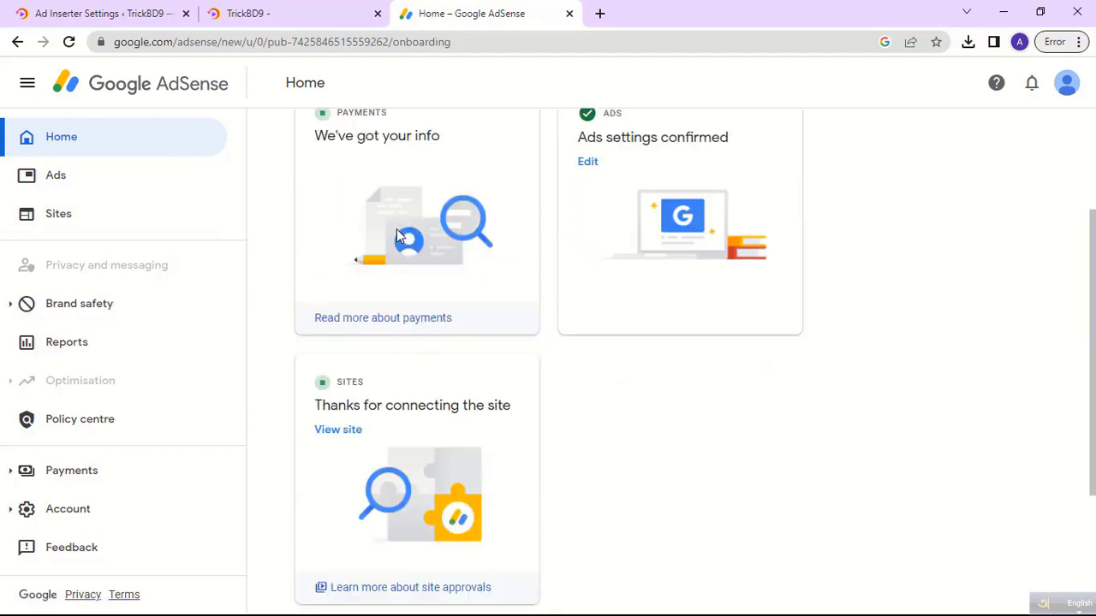
scroll(397, 231, up, 5)
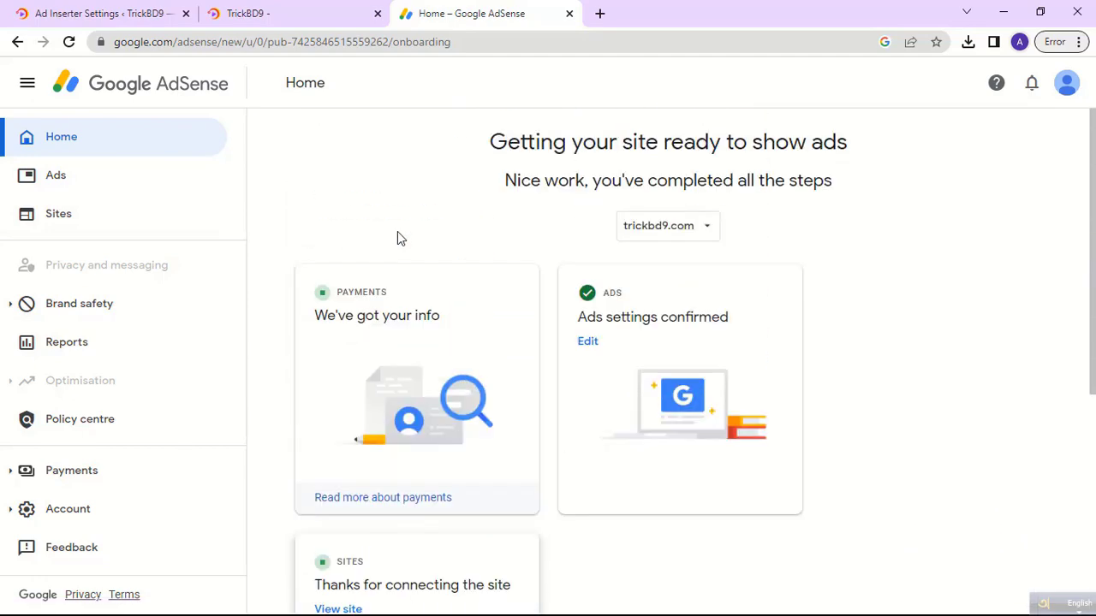
scroll(422, 266, down, 5)
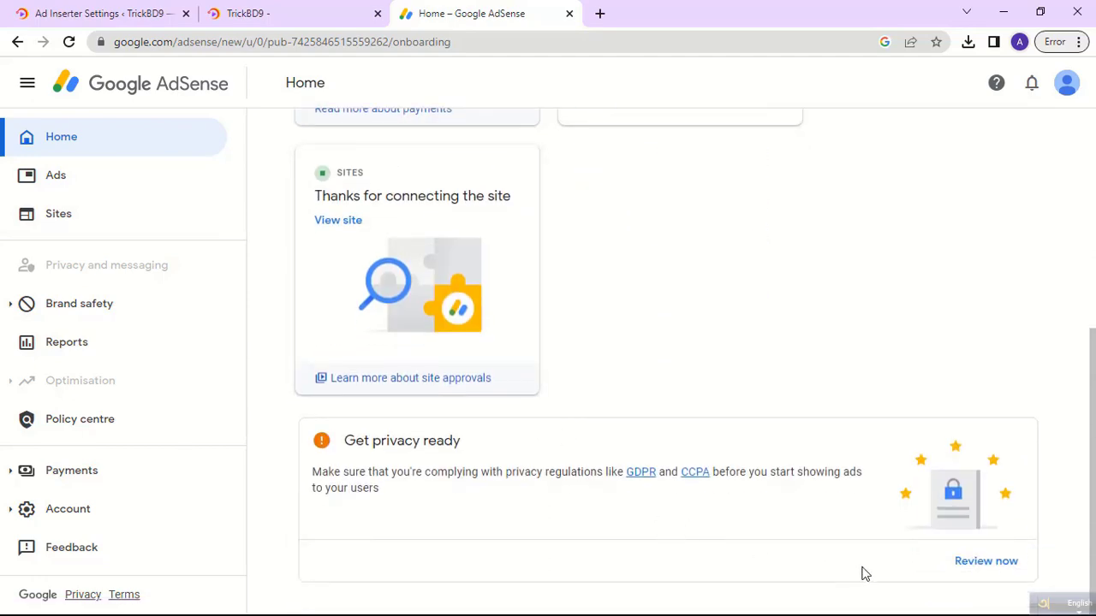
Review the privacy readiness recommendations page.
click(981, 570)
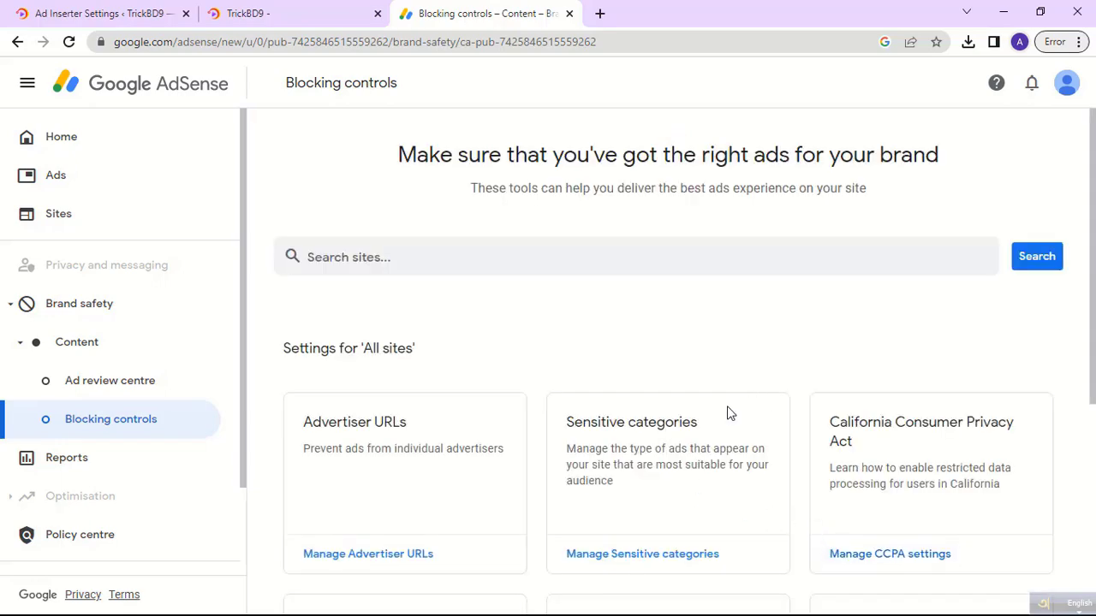
scroll(728, 414, down, 4)
scroll(725, 413, up, 3)
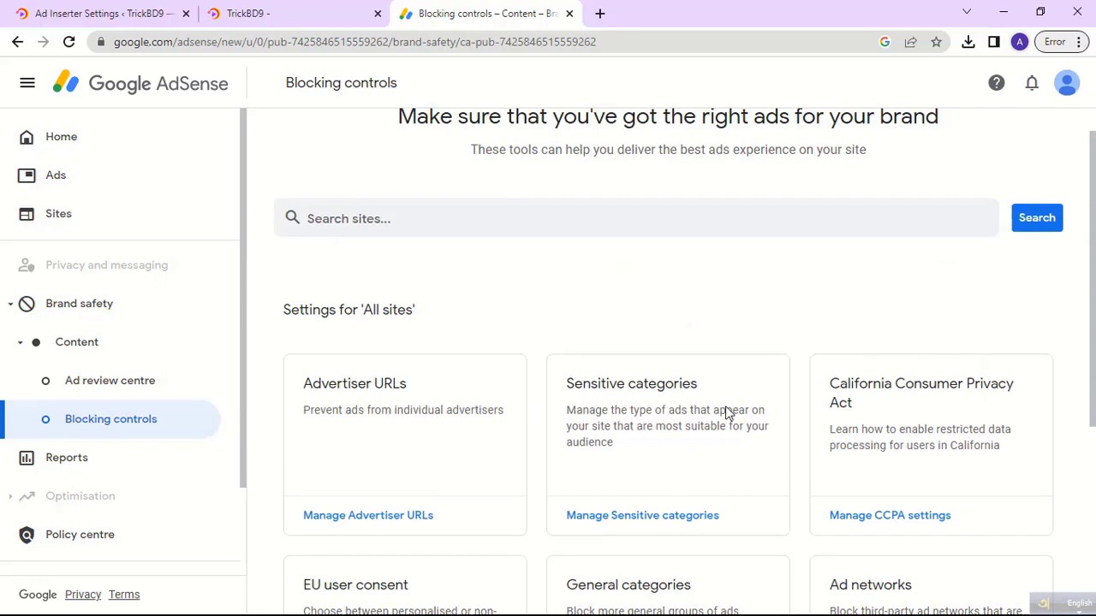
scroll(726, 414, up, 1)
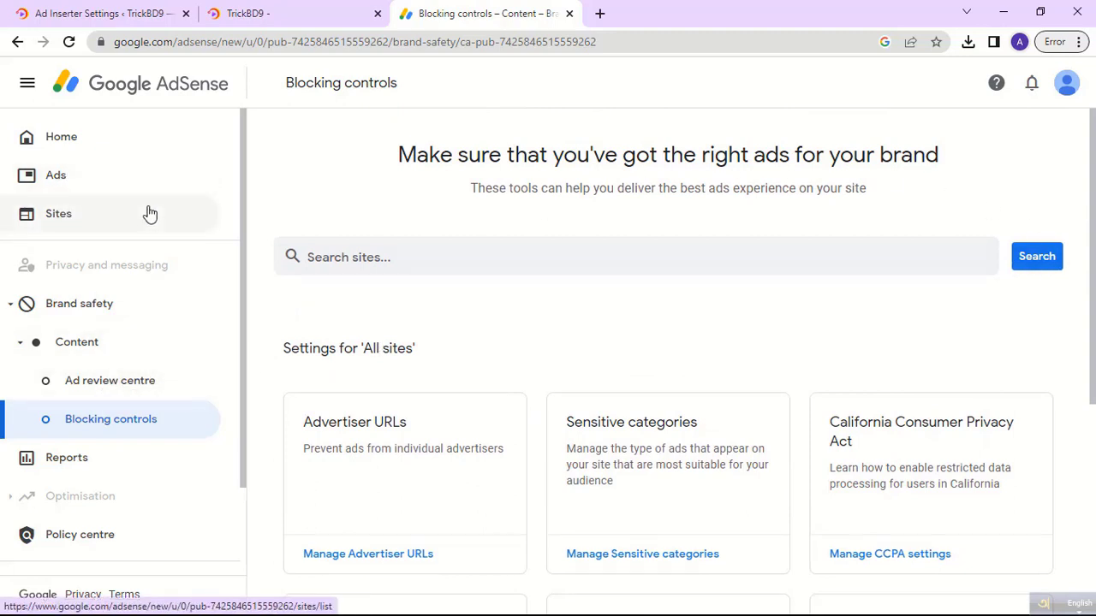
Back on Home, glance at the CCPA help article, then return to the trickbd9.com site.
click(76, 137)
scroll(451, 437, down, 1)
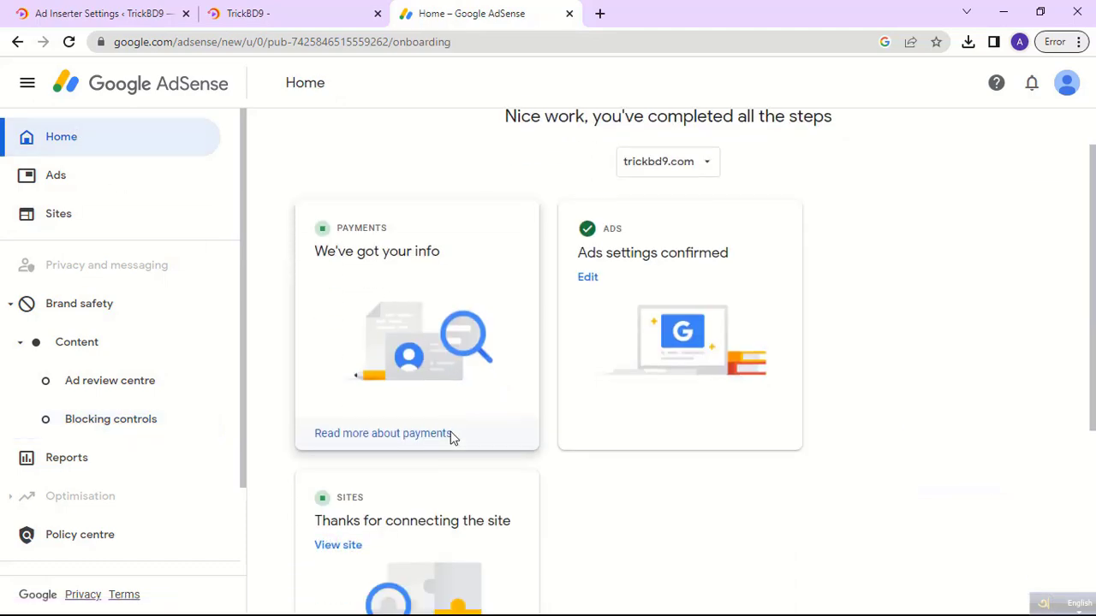
scroll(462, 479, down, 4)
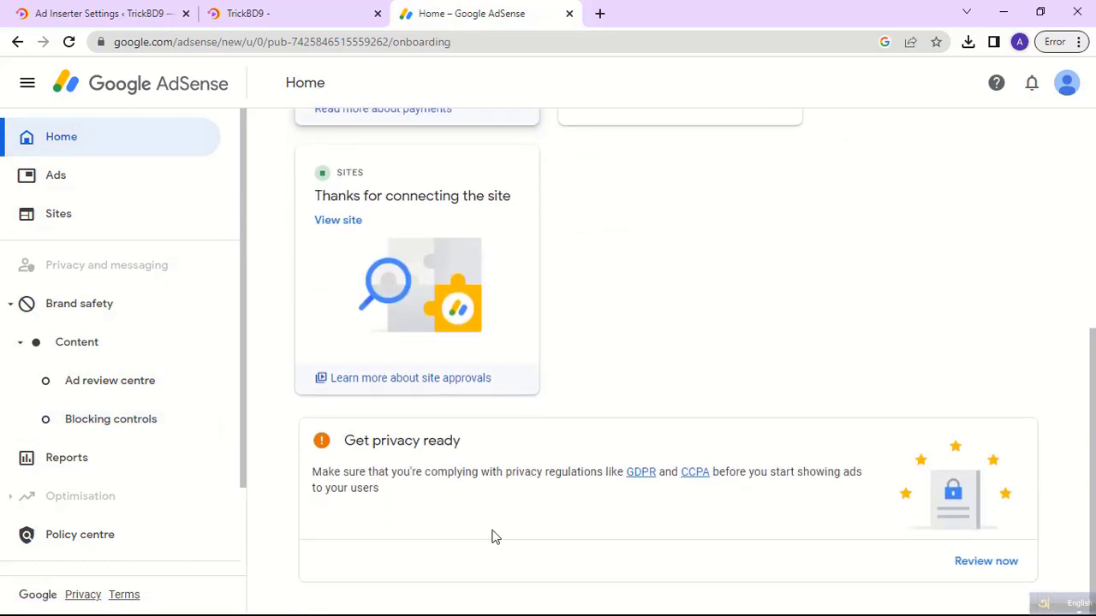
click(693, 476)
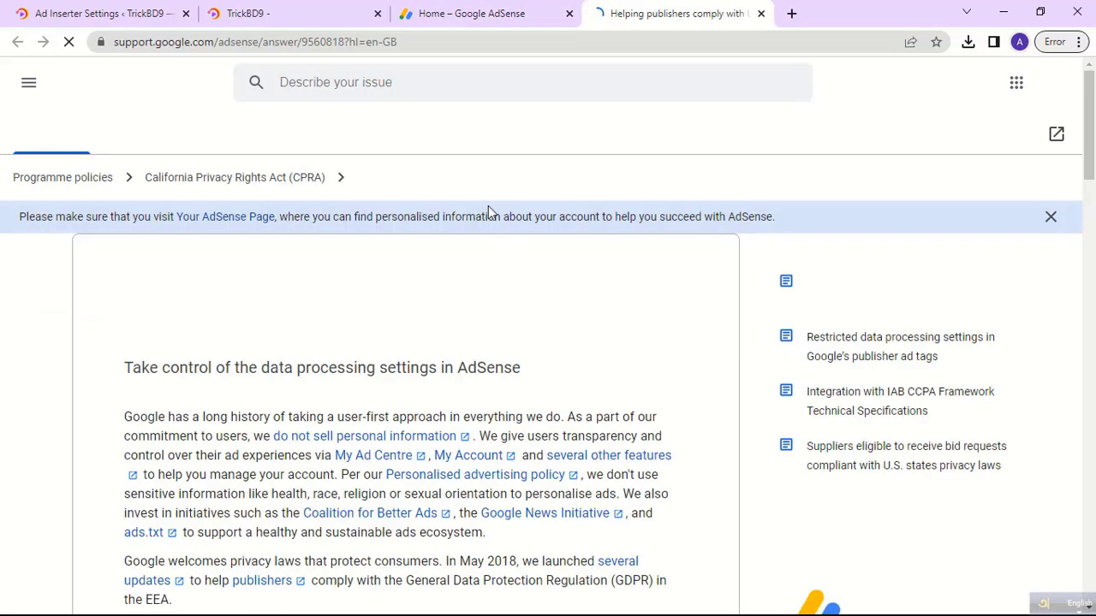
click(761, 13)
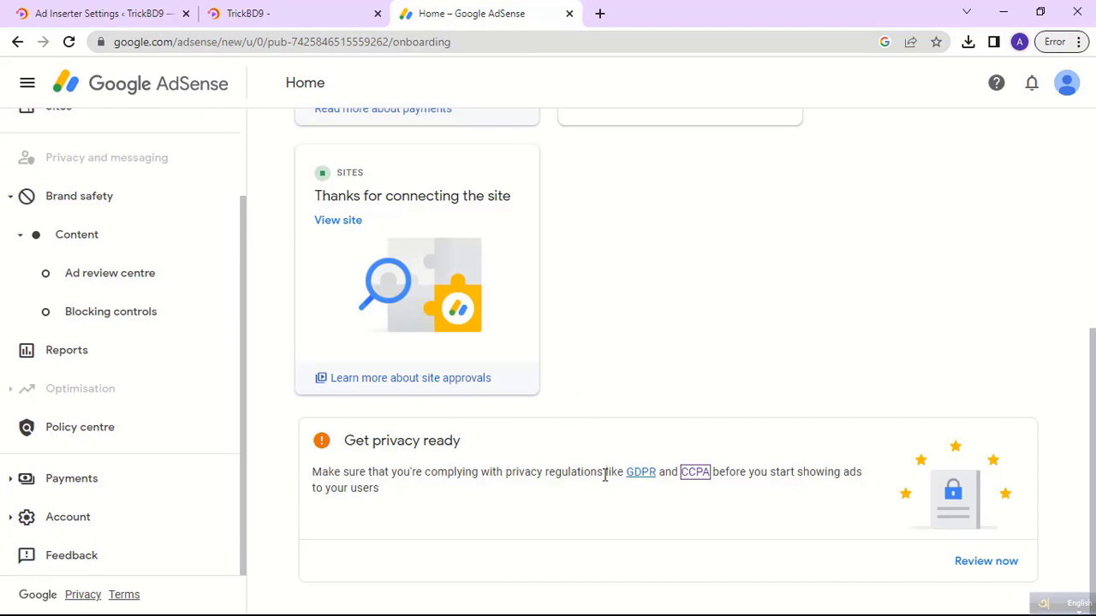
scroll(514, 494, up, 3)
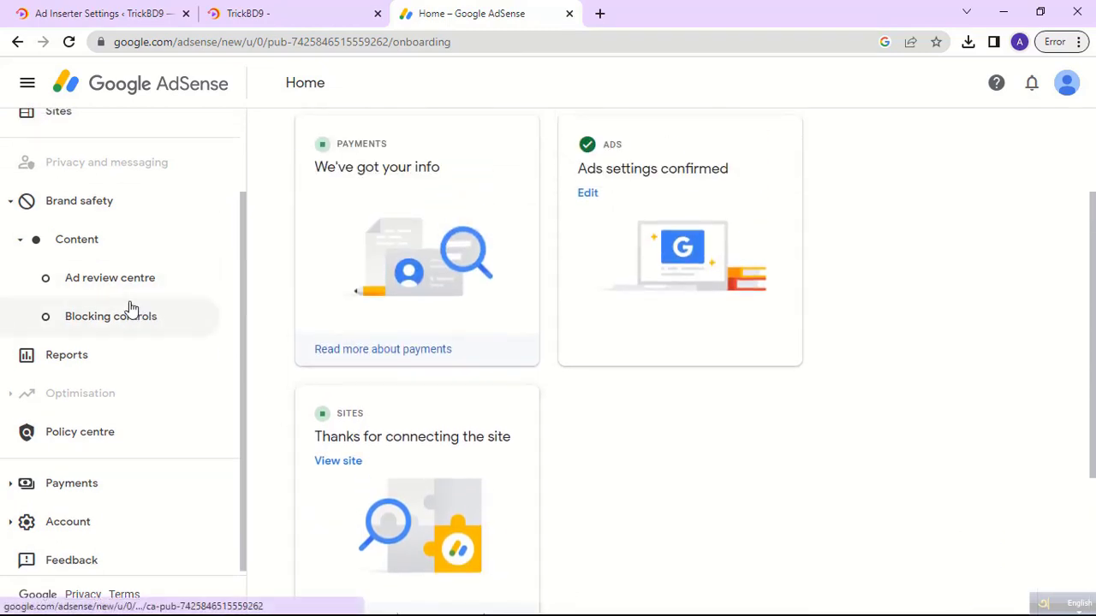
scroll(128, 308, up, 2)
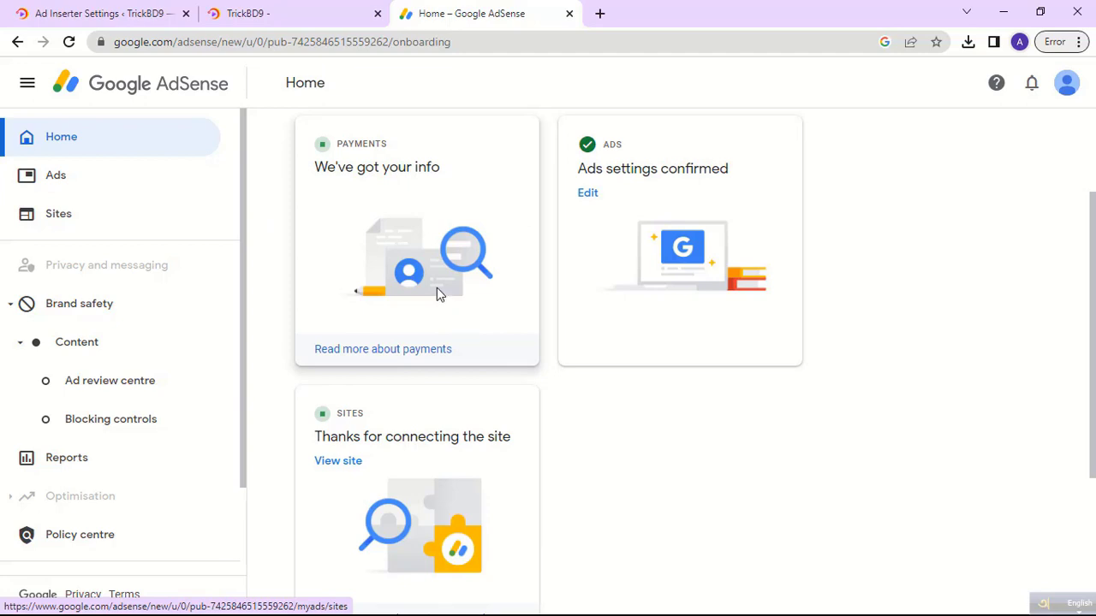
click(288, 15)
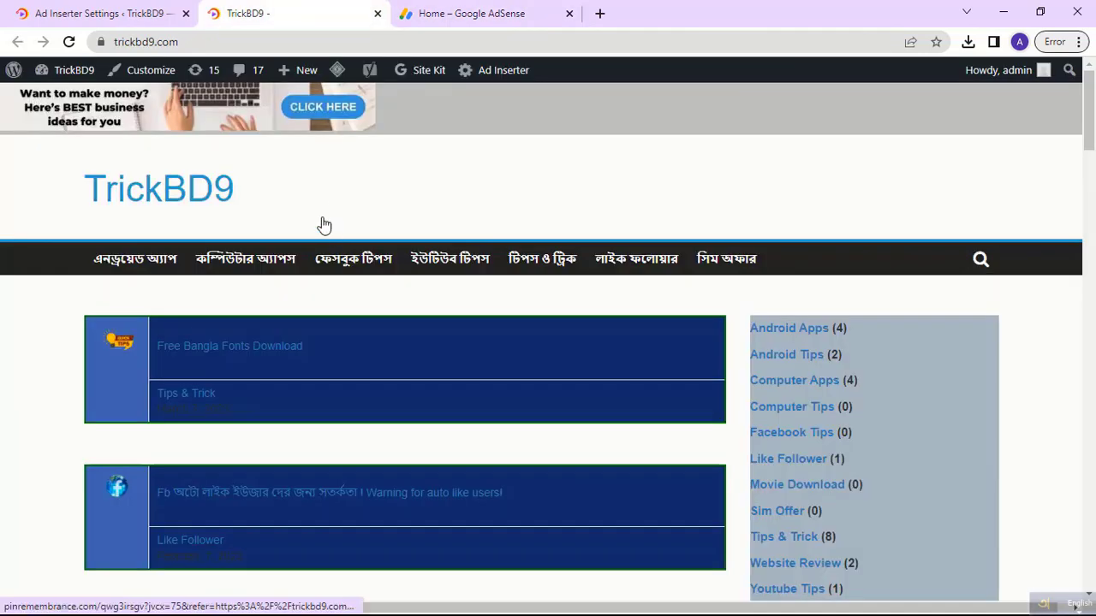
Test the trickbd9.com top banner ad, close the Click Allow spam tab, and minimise Chrome to reveal Notepad.
click(214, 114)
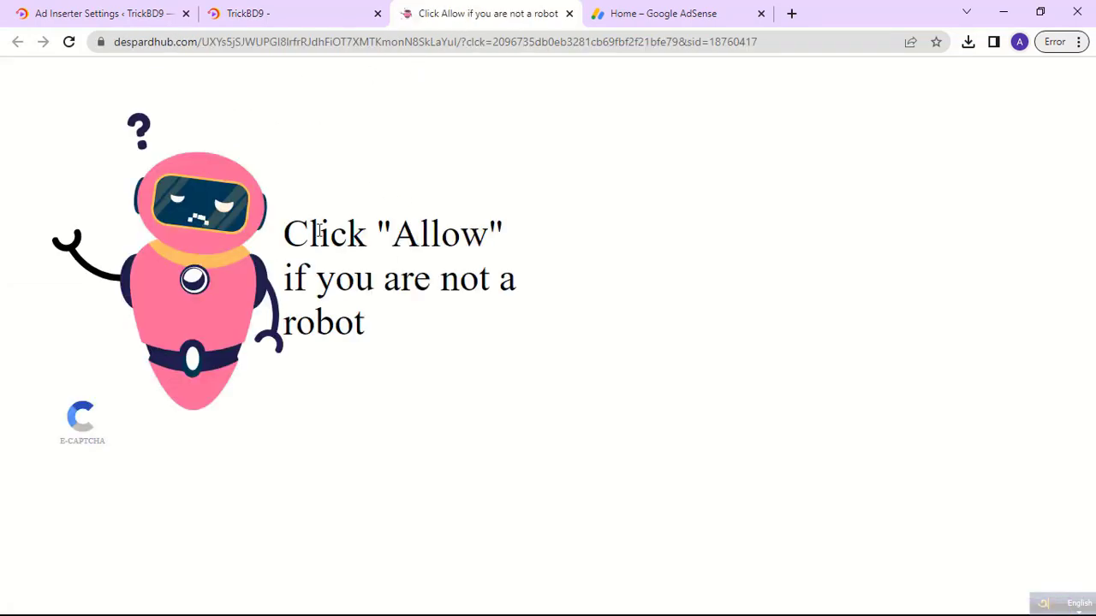
click(569, 13)
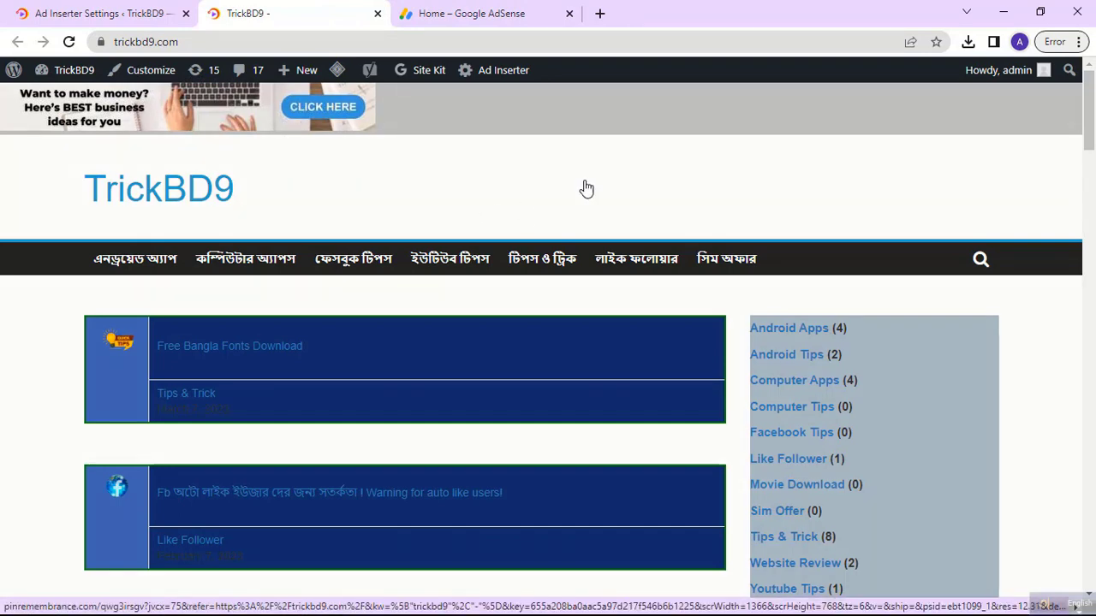
click(1003, 11)
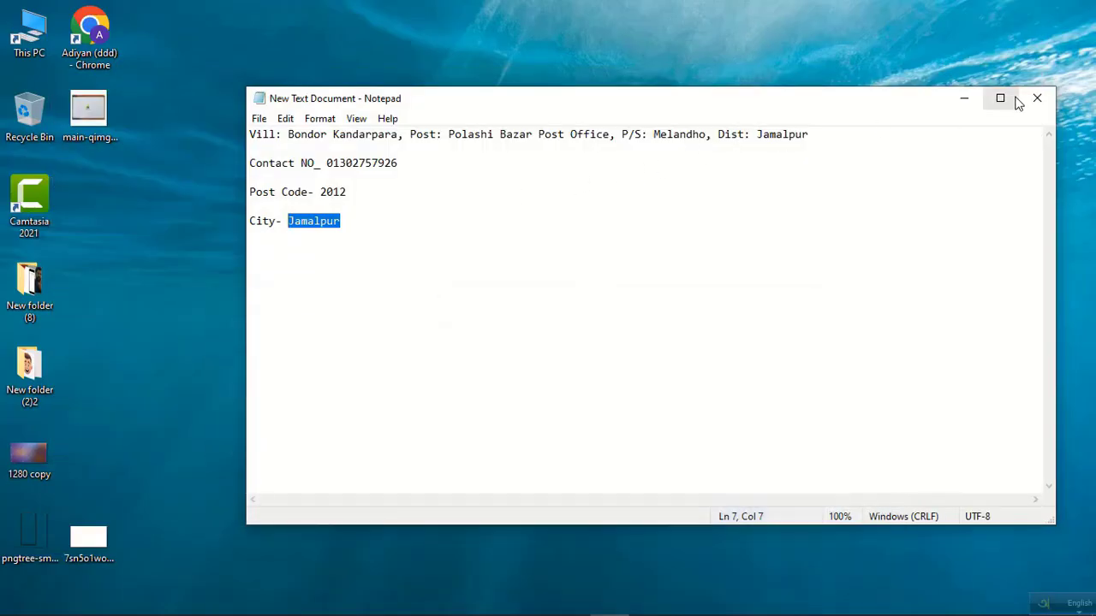